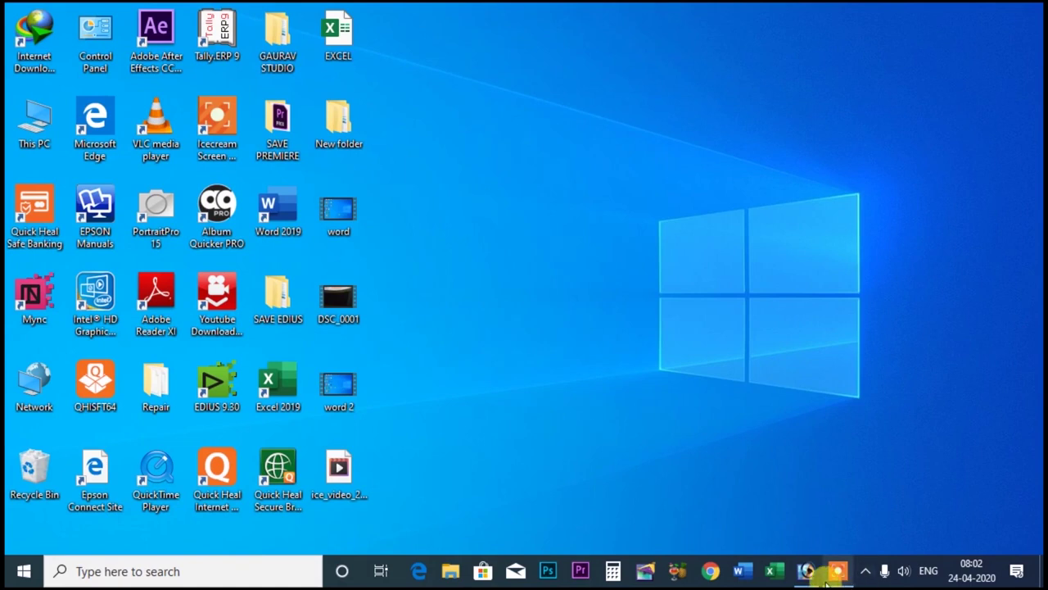
Step: Launch Excel and open the EXCEL student marks workbook from the desktop
click(775, 571)
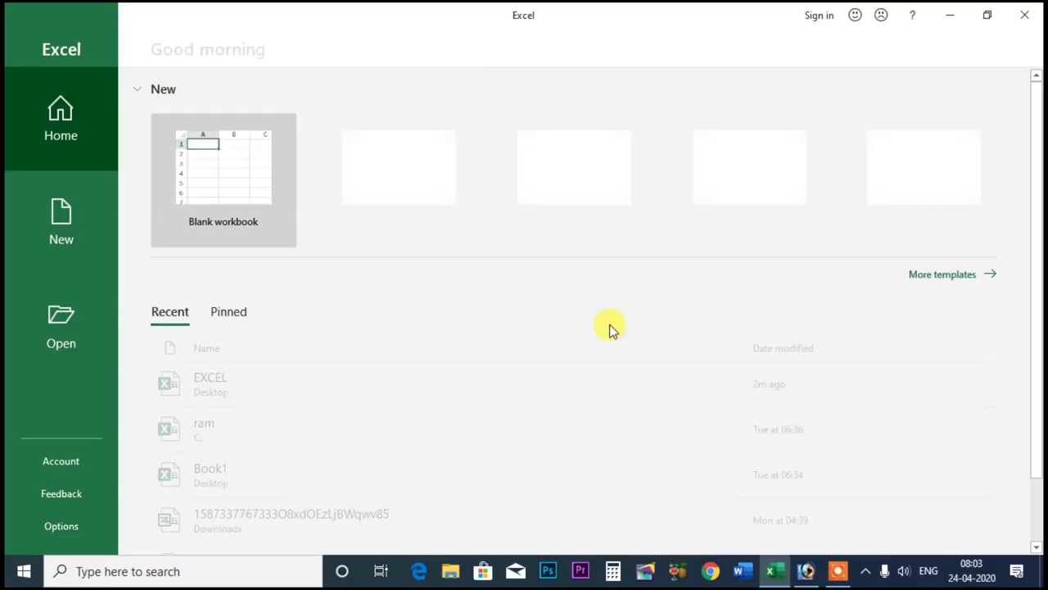
click(241, 123)
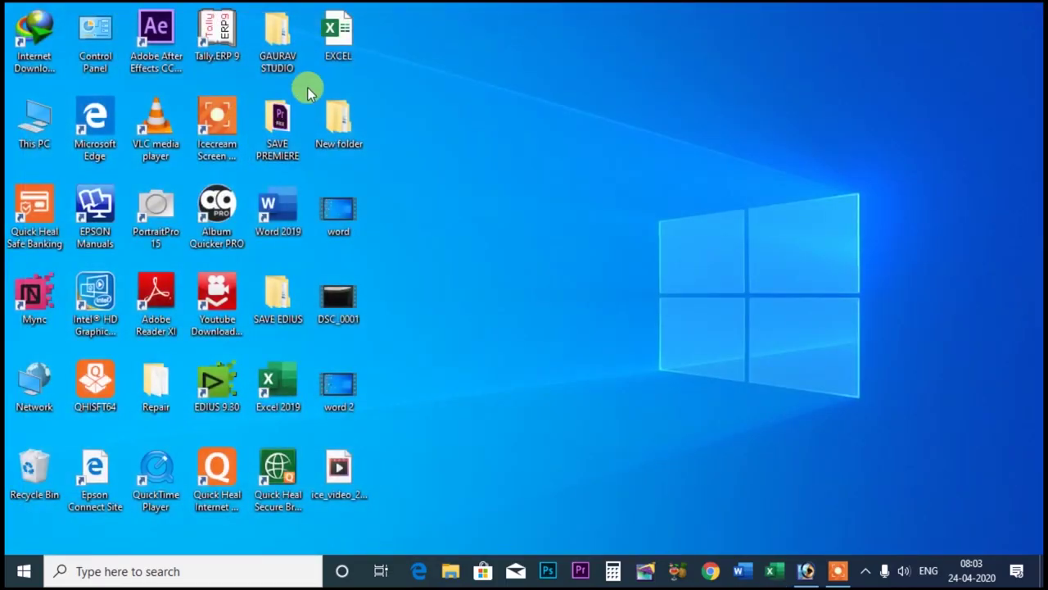
double_click(336, 30)
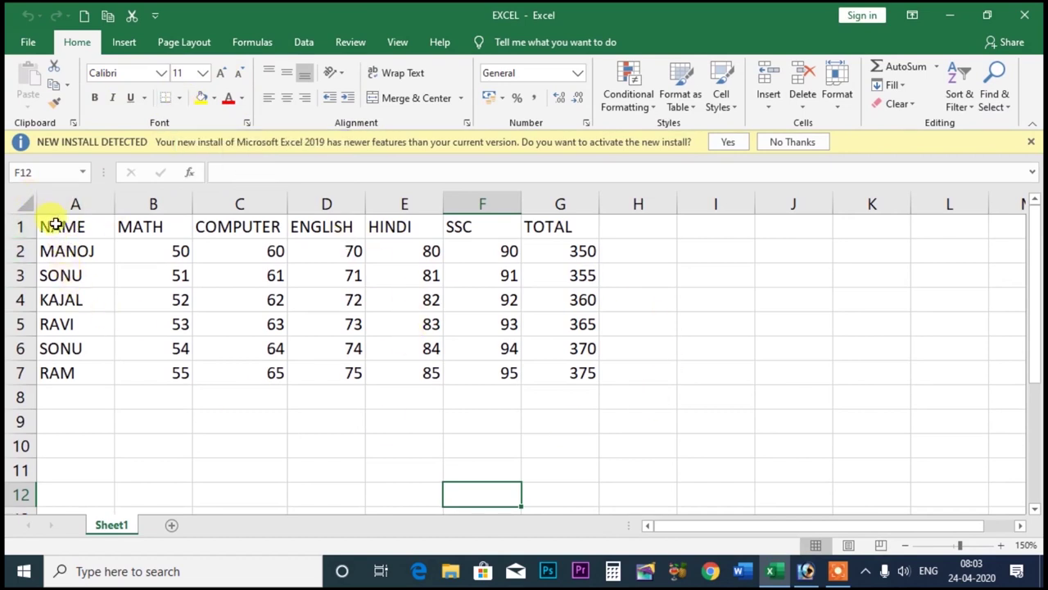
Step: Add a bottom border under row 7 of the A1:G7 marks table
drag(55, 225, 580, 374)
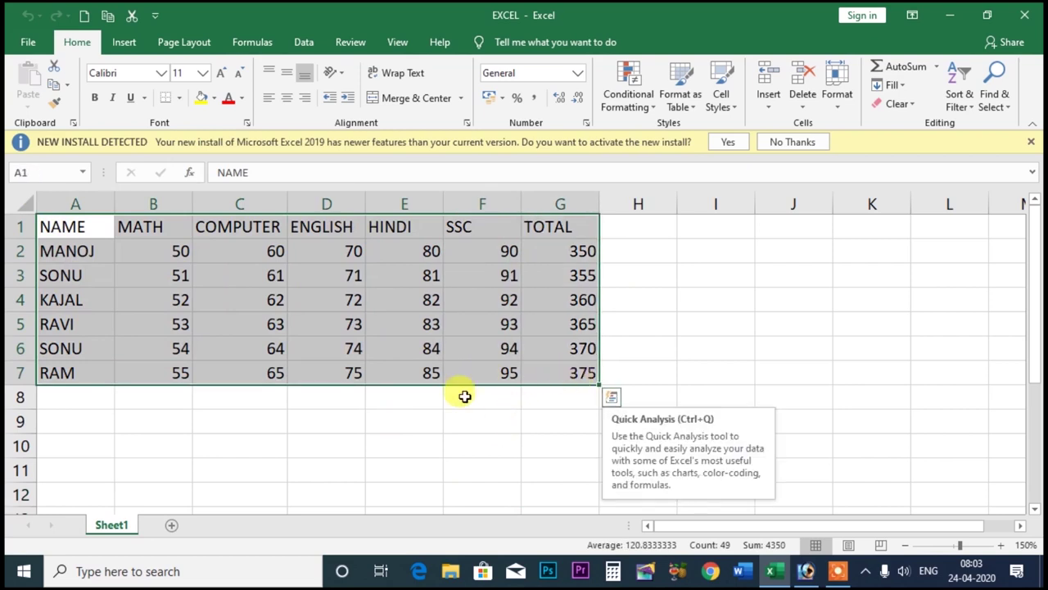
click(180, 99)
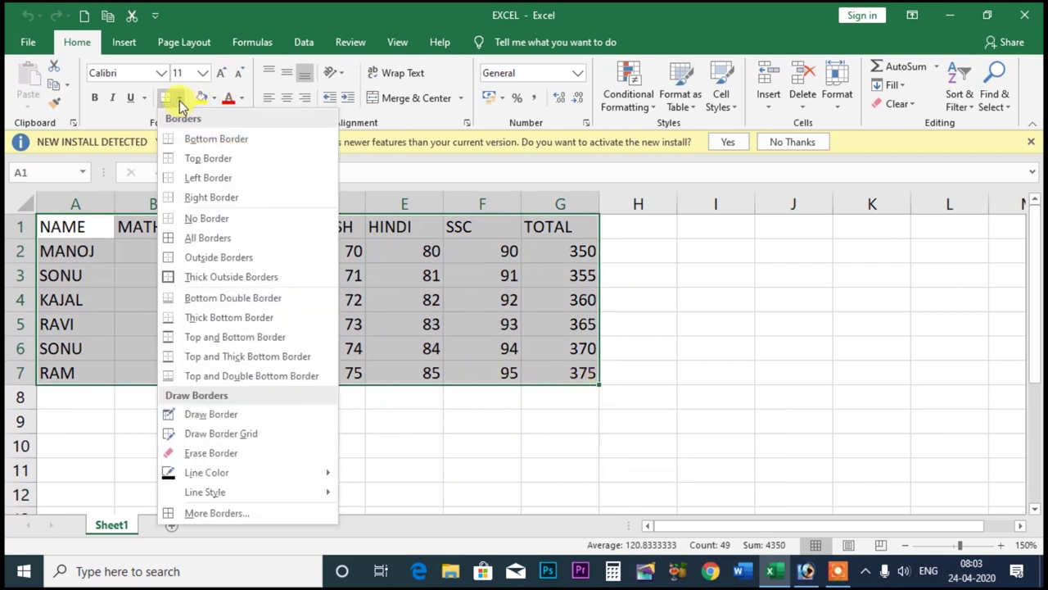
click(205, 140)
click(405, 438)
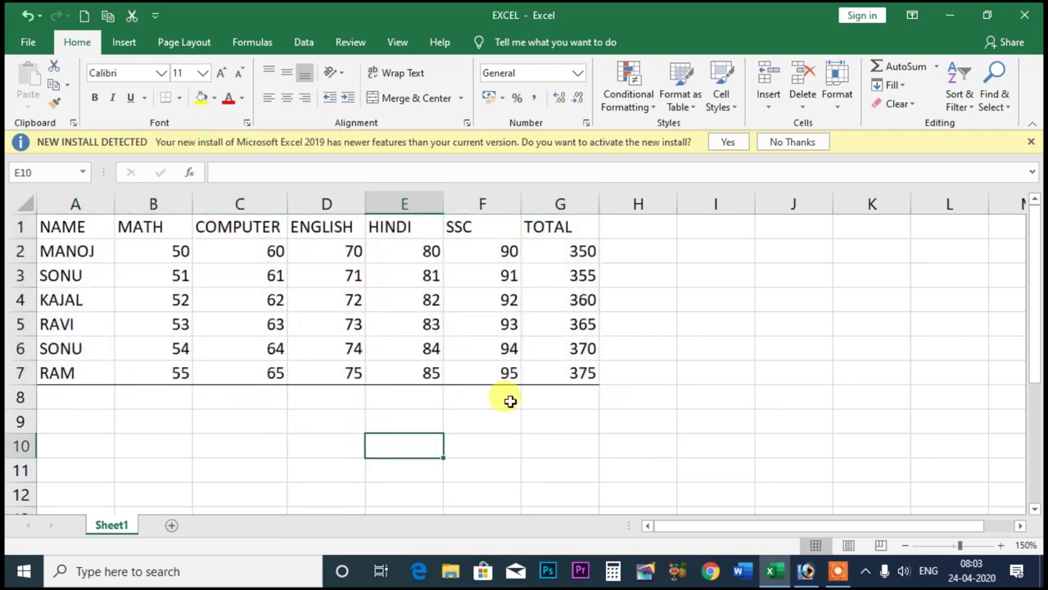
Step: Add a top border to the A1:G7 marks table
drag(46, 224, 547, 370)
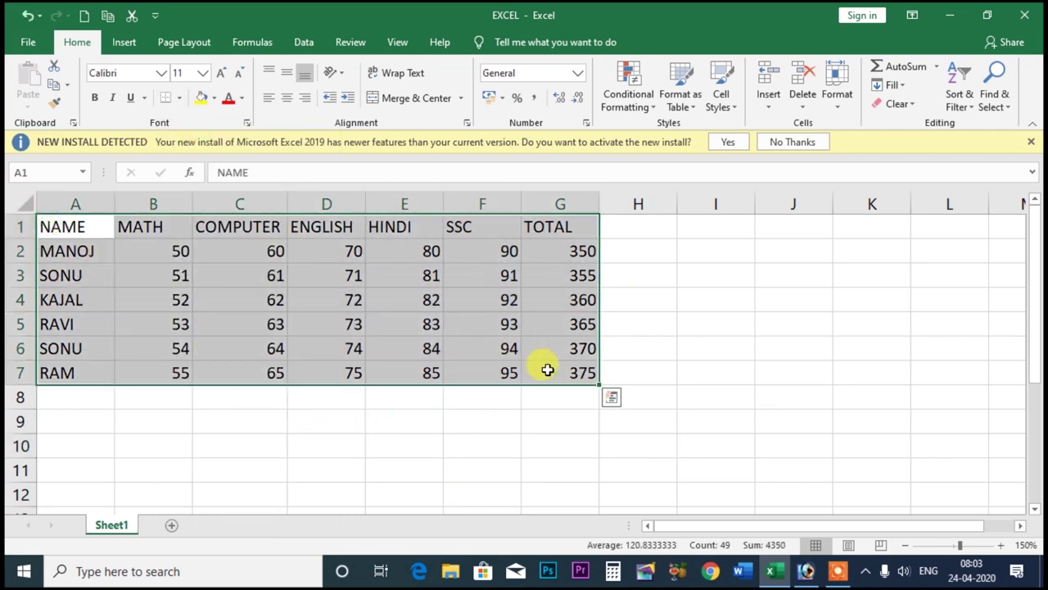
click(180, 97)
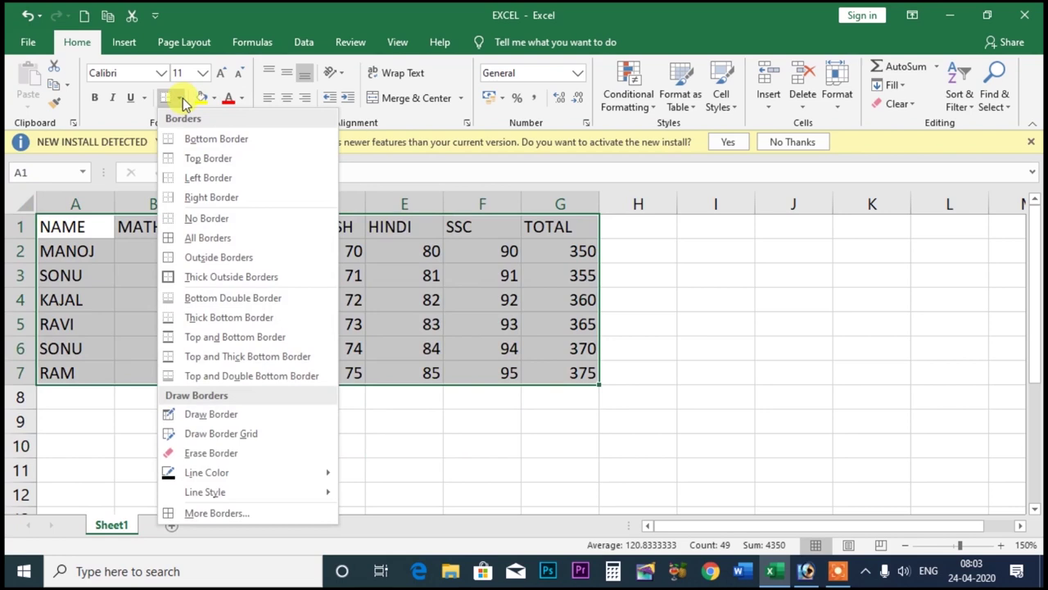
click(184, 160)
click(390, 452)
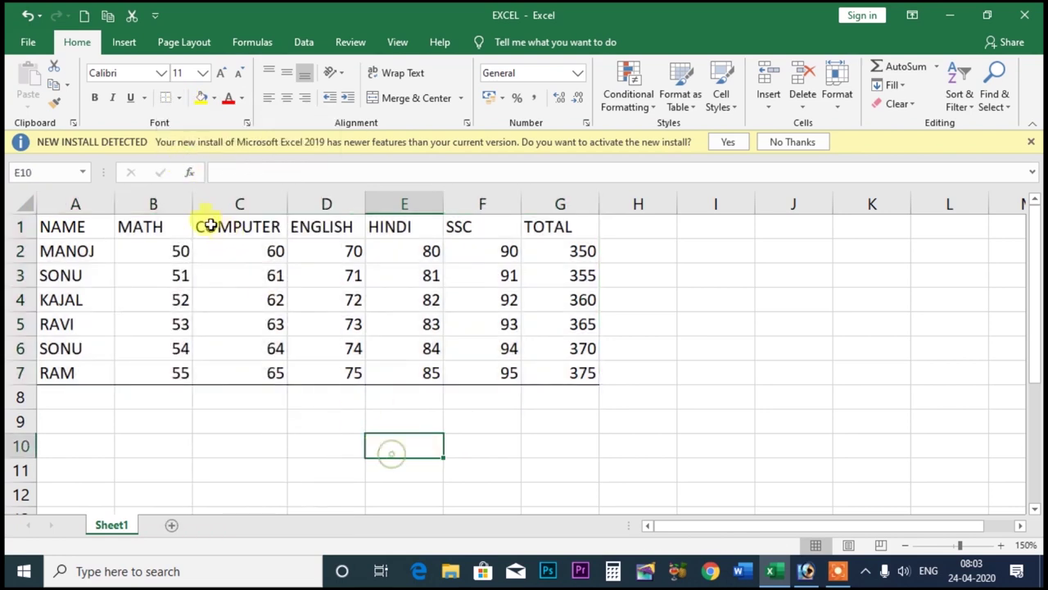
Step: Add left and right borders to the A1:G7 marks table
drag(49, 222, 557, 370)
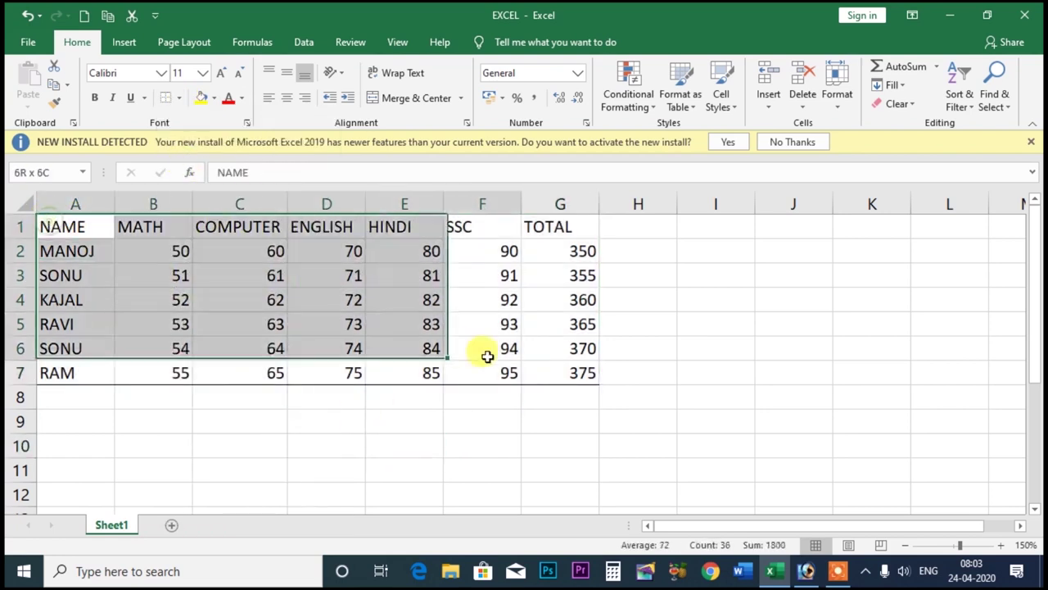
click(180, 97)
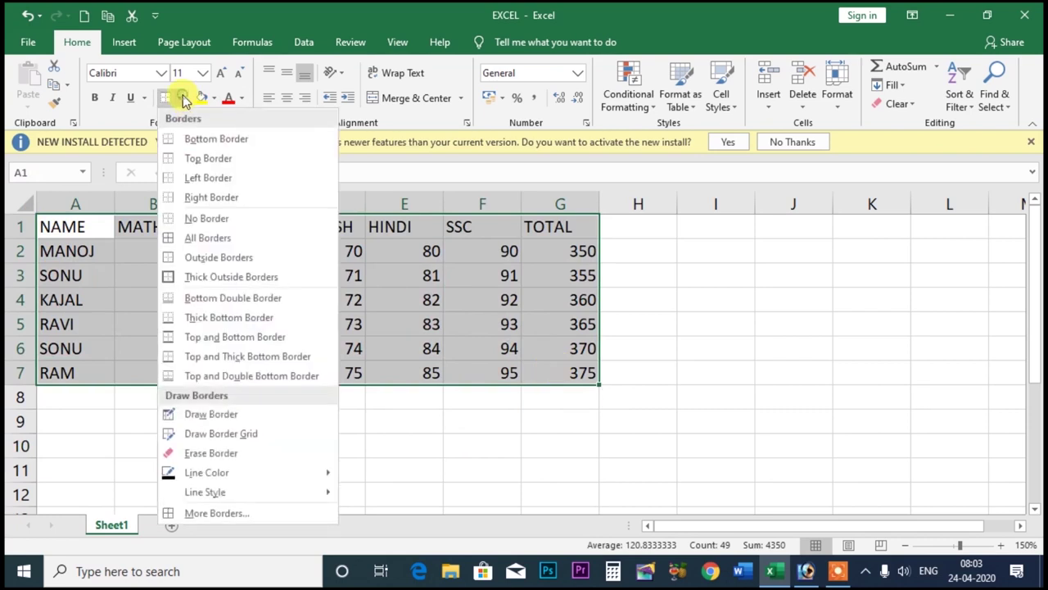
click(176, 177)
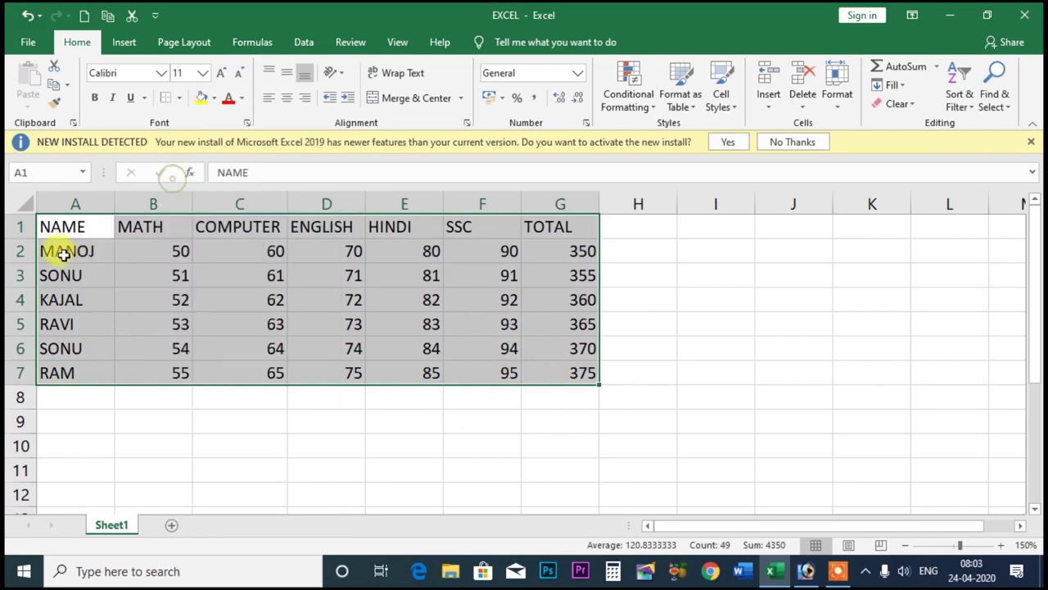
click(180, 97)
click(206, 196)
click(709, 328)
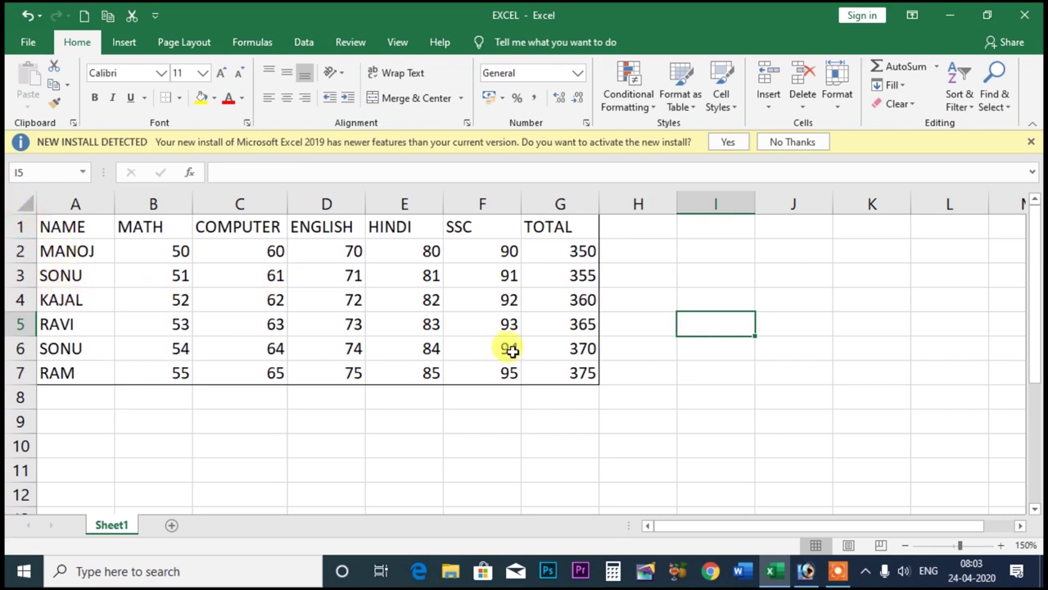
Step: Insert a blank row above row 1 and a blank column before column A, then select B2:H8
right_click(21, 227)
click(63, 339)
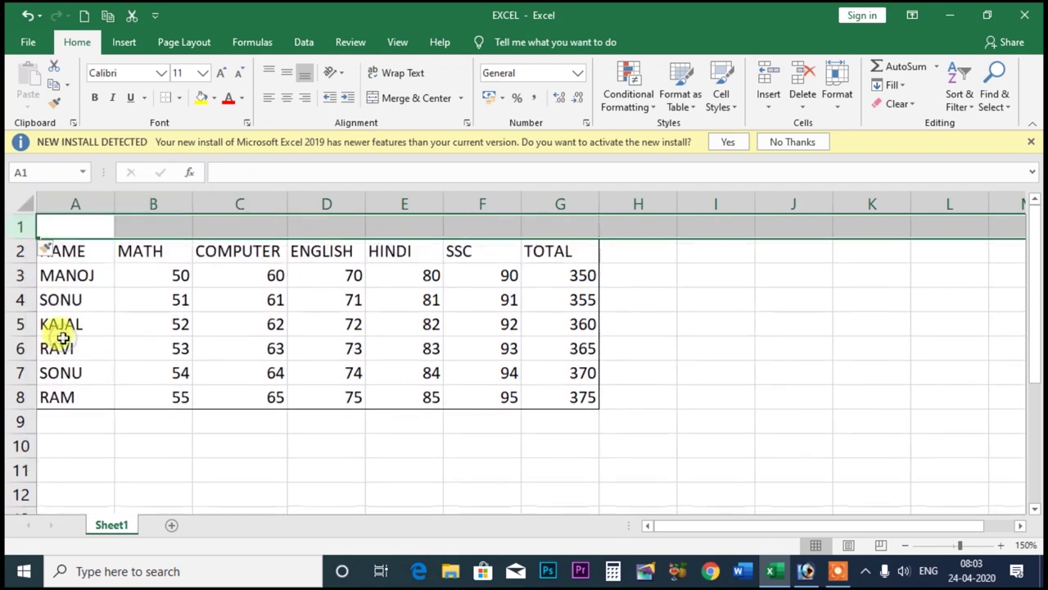
right_click(51, 201)
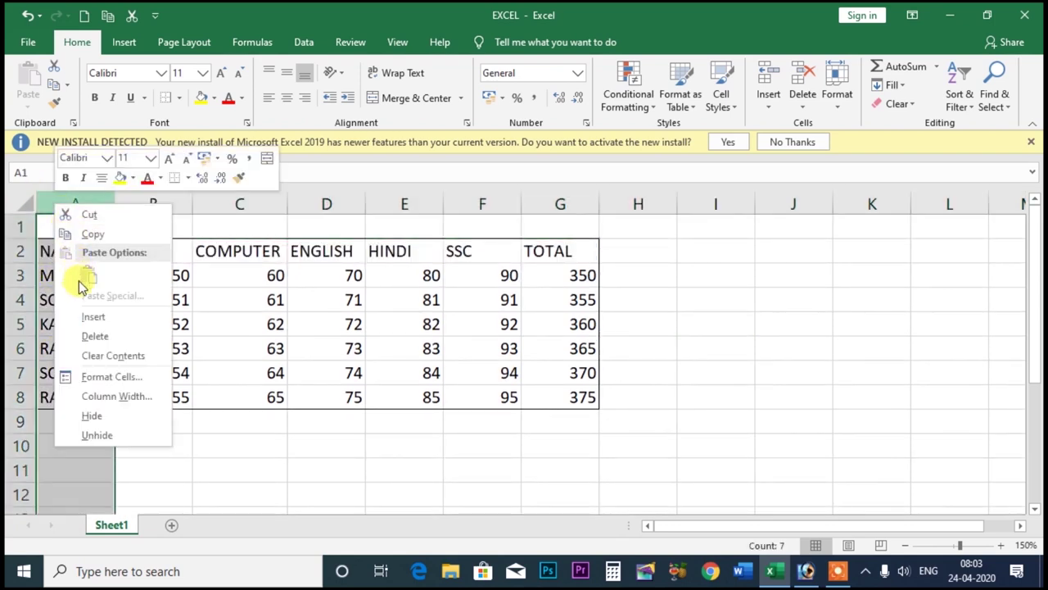
click(86, 316)
click(719, 326)
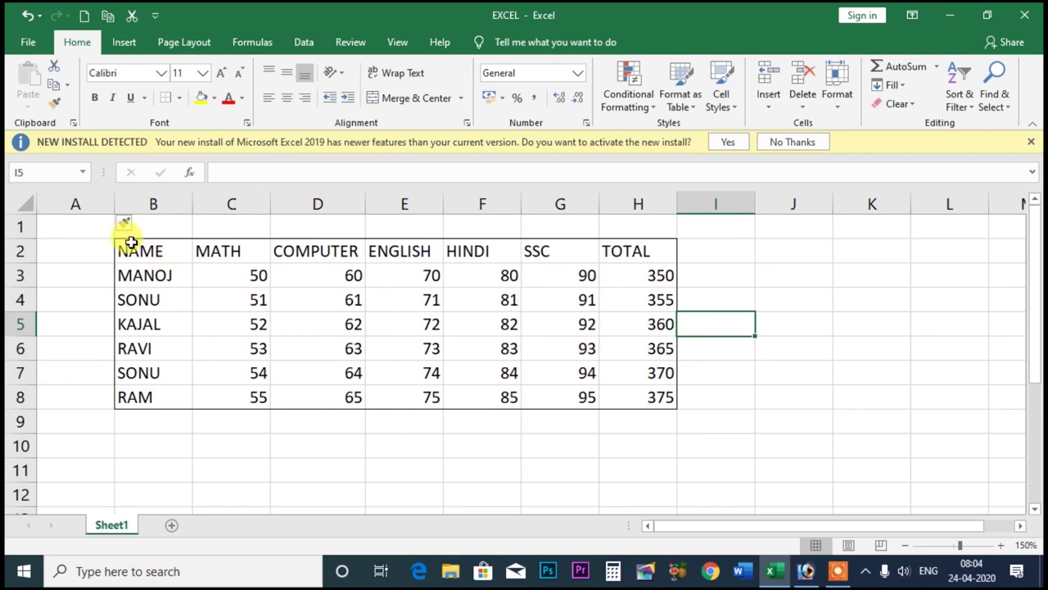
drag(131, 243, 638, 396)
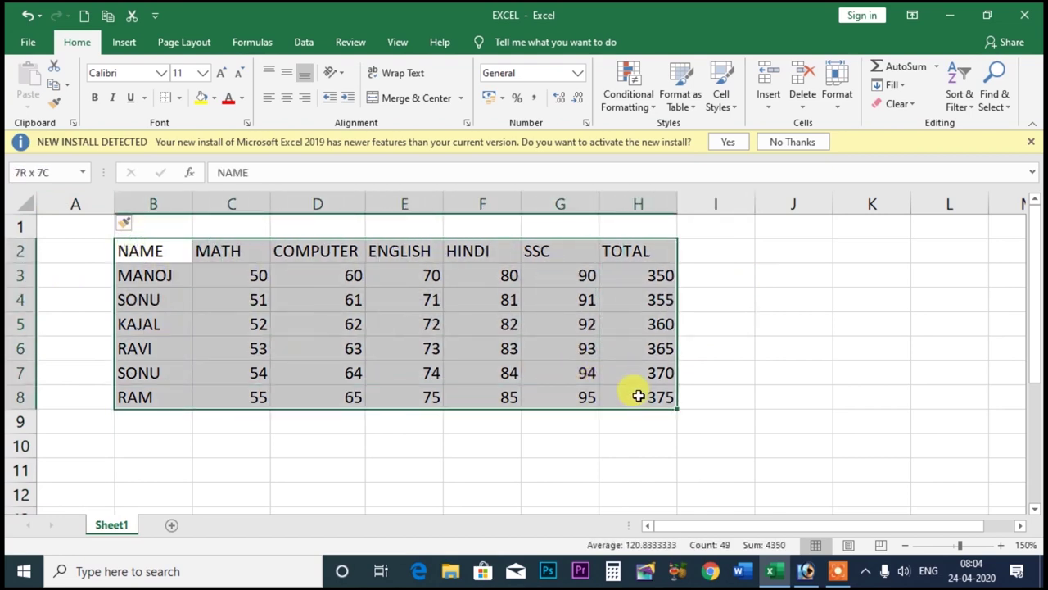
Step: Remove all borders from the B2:H8 marks table with No Border
click(178, 98)
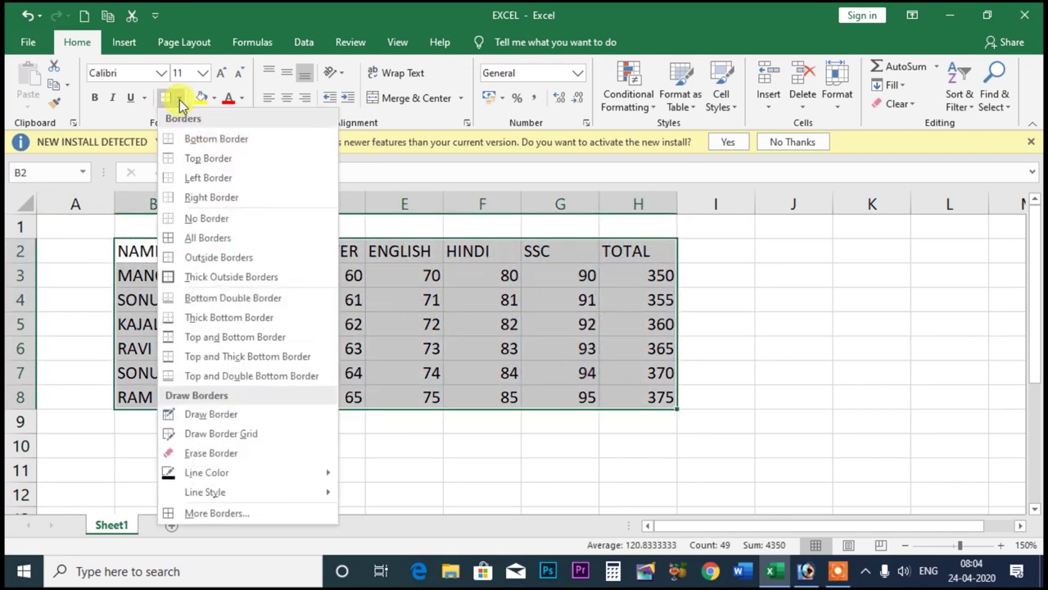
click(211, 219)
click(271, 485)
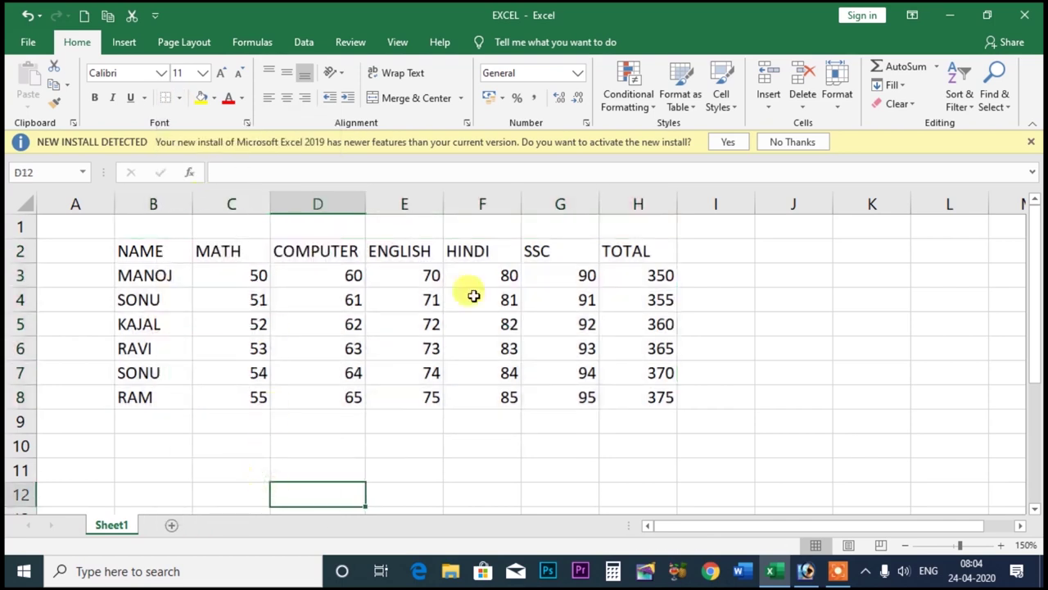
Step: Apply All Borders to every cell of B2:H8
drag(133, 249, 643, 394)
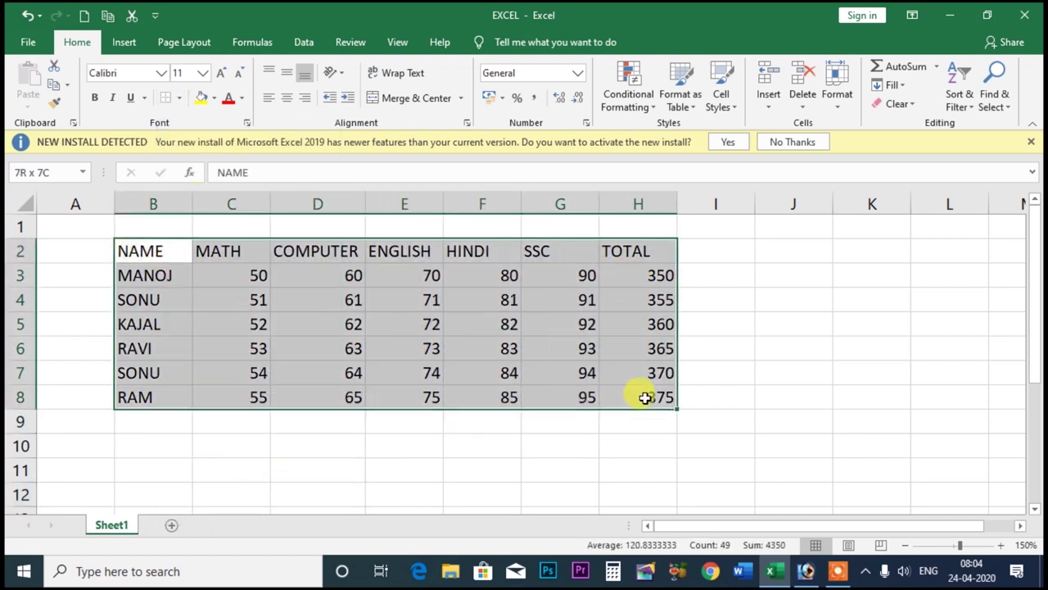
click(181, 98)
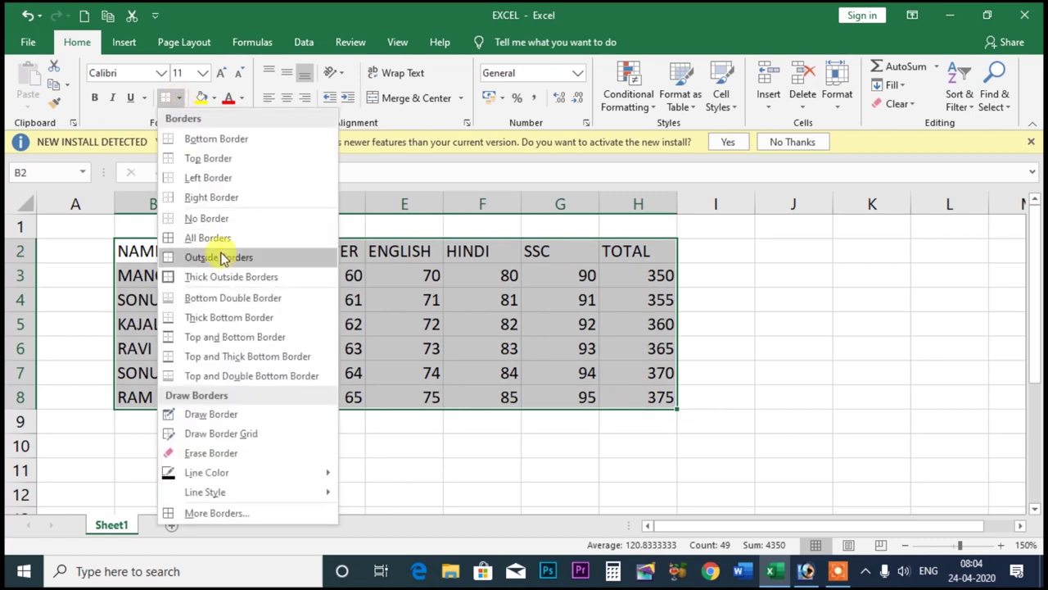
click(214, 238)
click(317, 447)
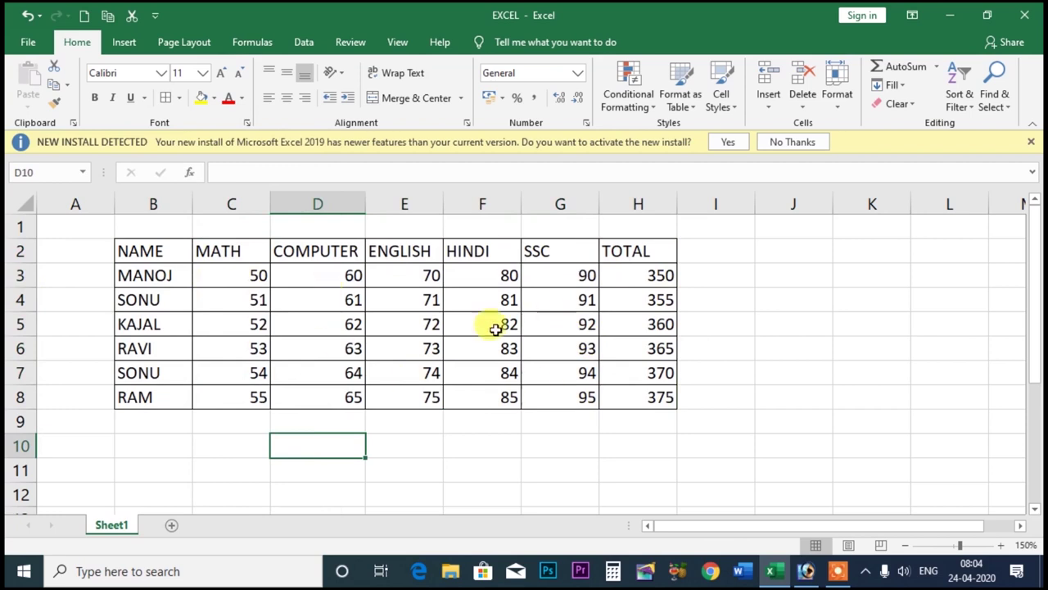
Step: Outline the range B1:H8 with an outside border
mouse_move(123, 229)
mouse_down()
mouse_move(544, 405)
mouse_move(625, 393)
mouse_up()
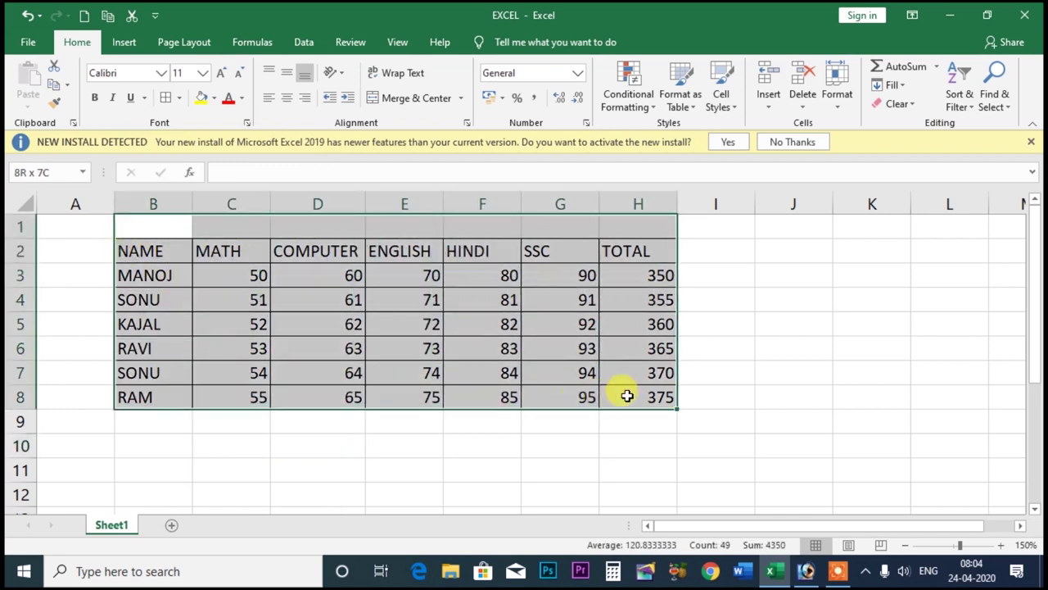
click(181, 98)
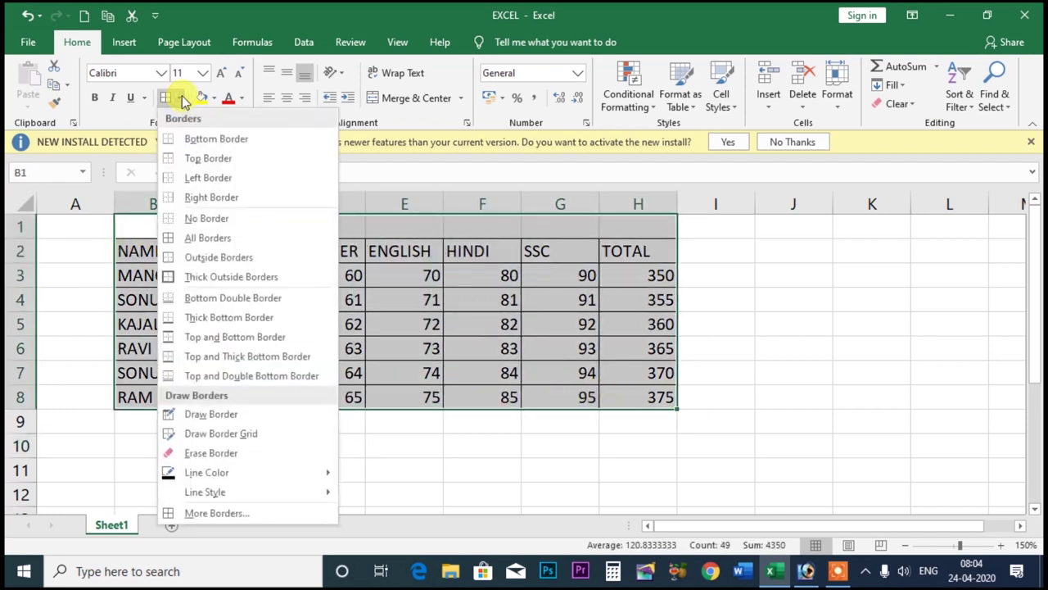
click(211, 263)
click(719, 340)
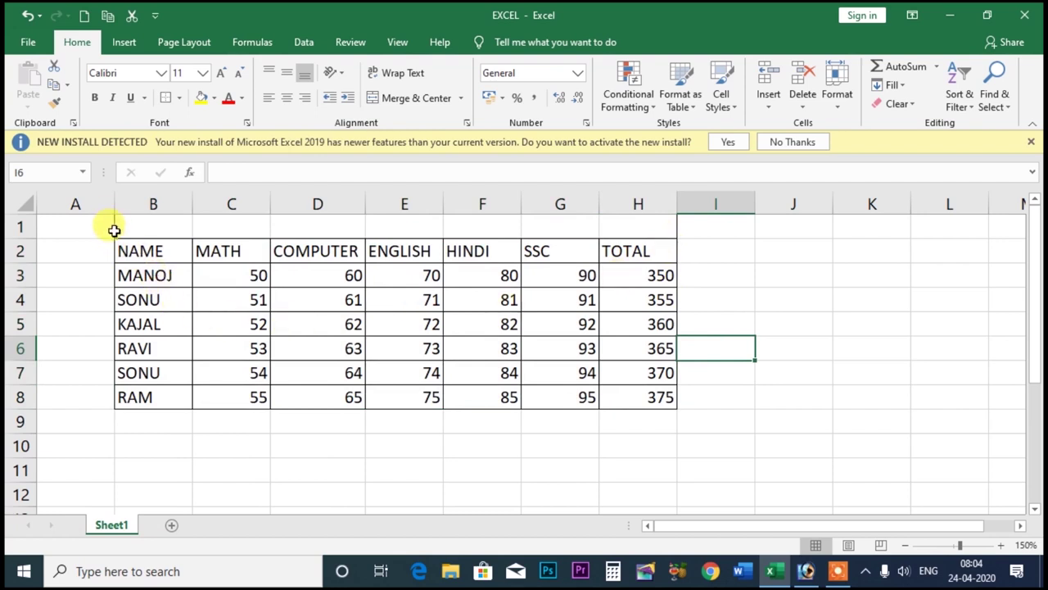
drag(114, 230, 663, 393)
click(739, 416)
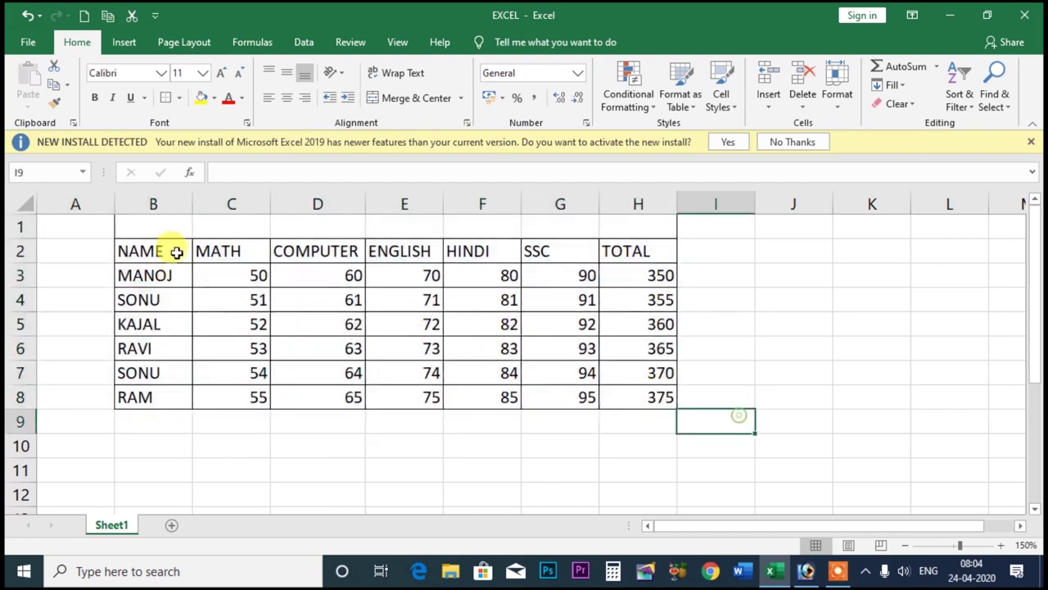
Step: Clear the borders from B2:H8 and from row 1 above it
drag(117, 239, 670, 402)
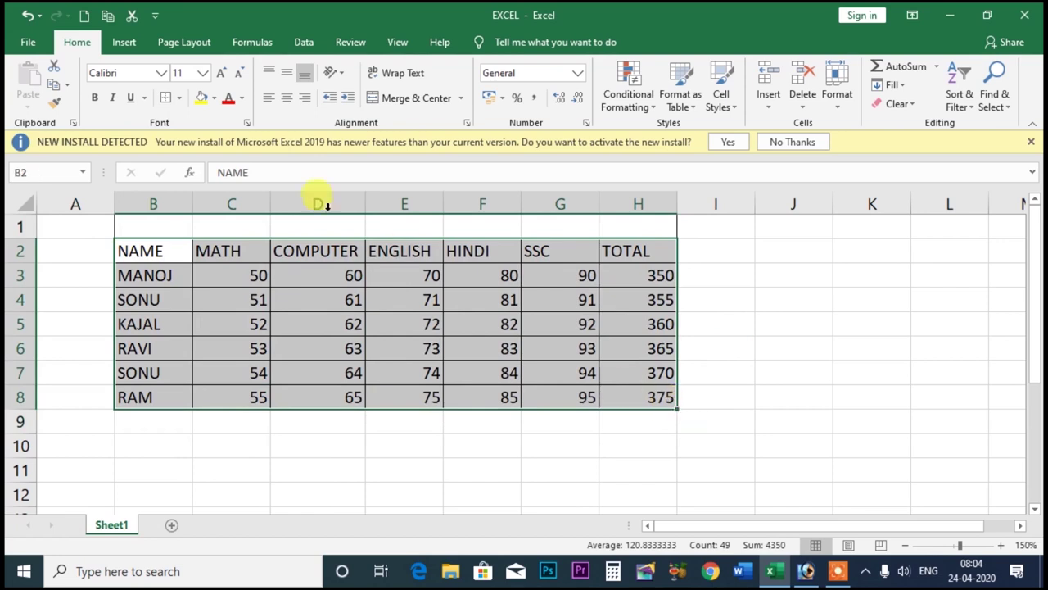
click(179, 97)
click(181, 214)
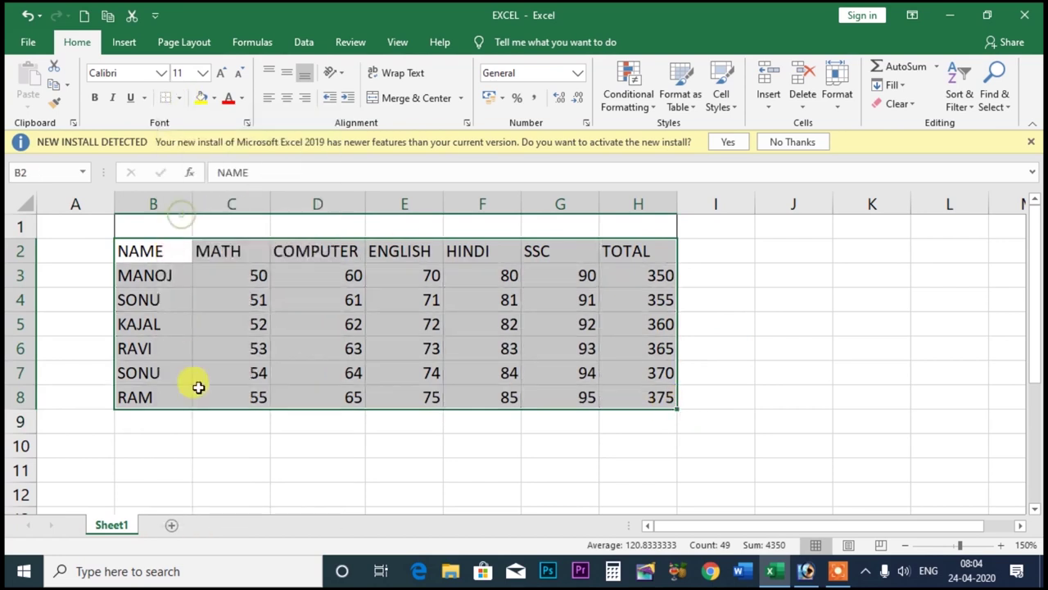
click(199, 390)
drag(113, 223, 681, 225)
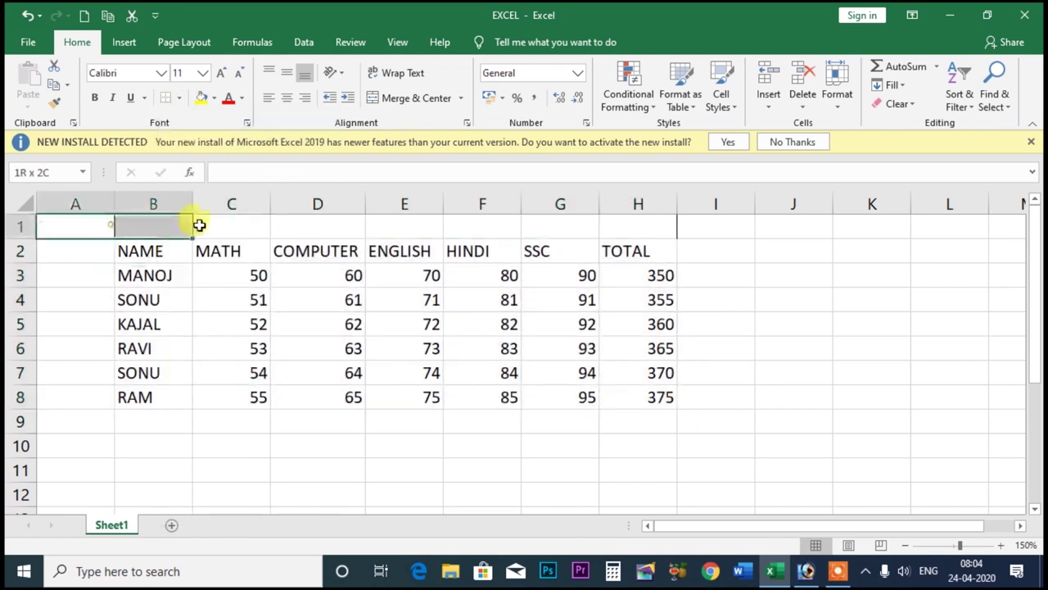
click(179, 98)
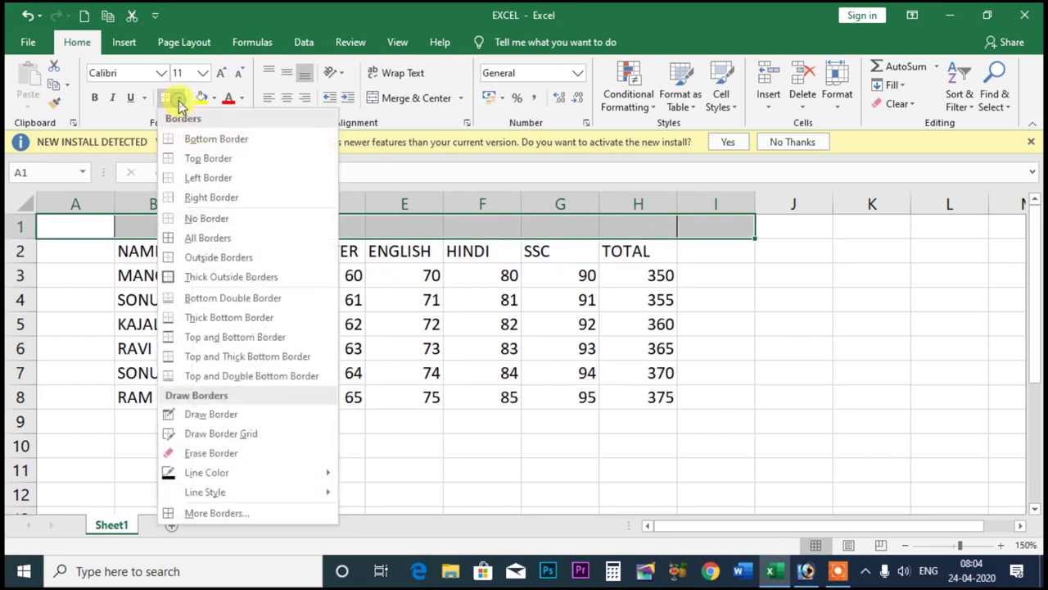
click(189, 217)
click(233, 487)
Step: Apply All Borders to every cell of the B2:H8 table
drag(131, 250, 662, 395)
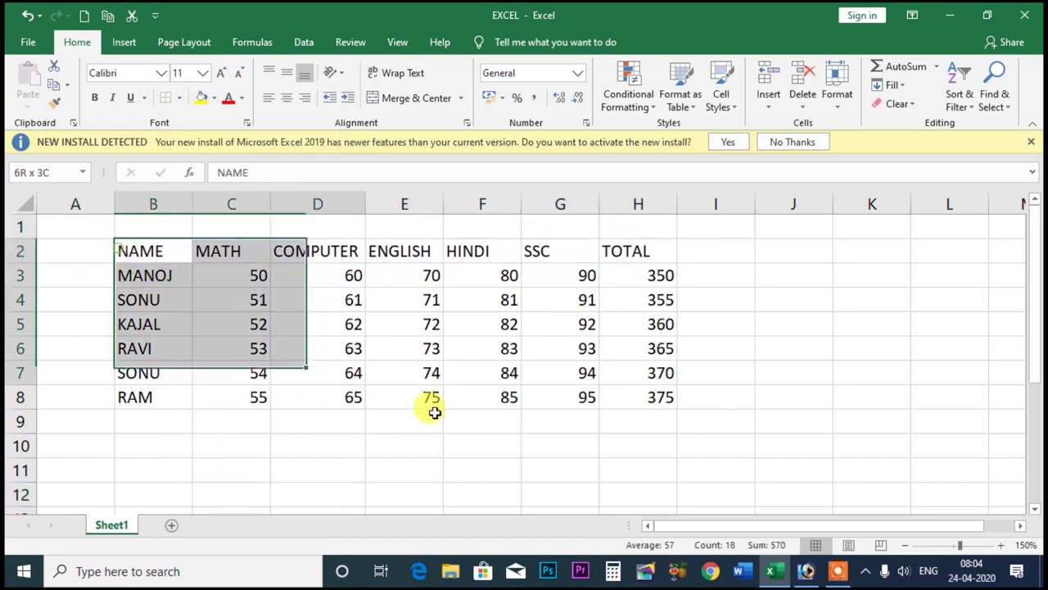
click(180, 98)
click(183, 236)
click(638, 470)
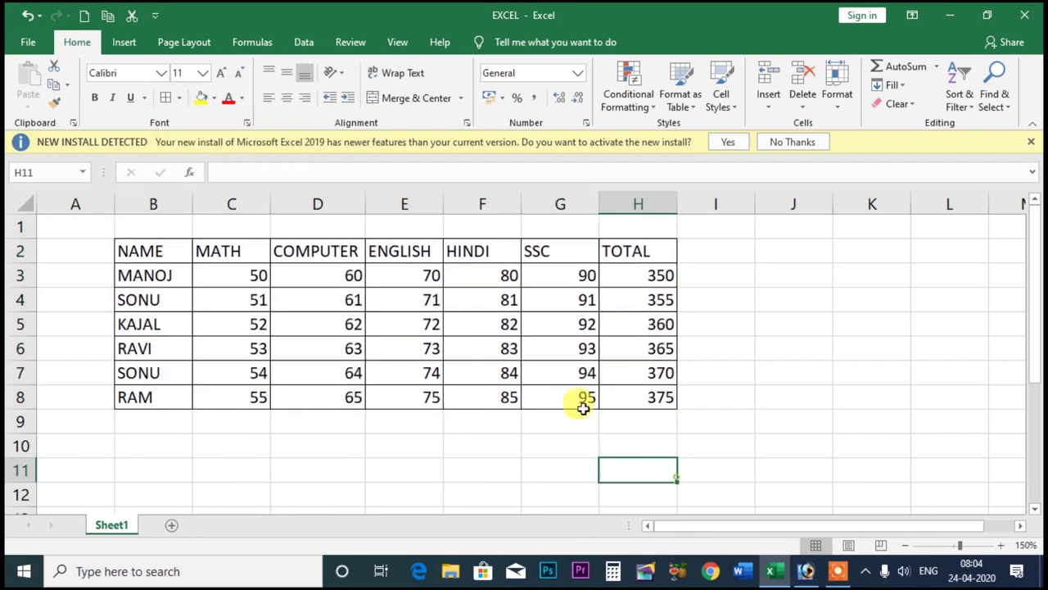
drag(118, 228, 647, 398)
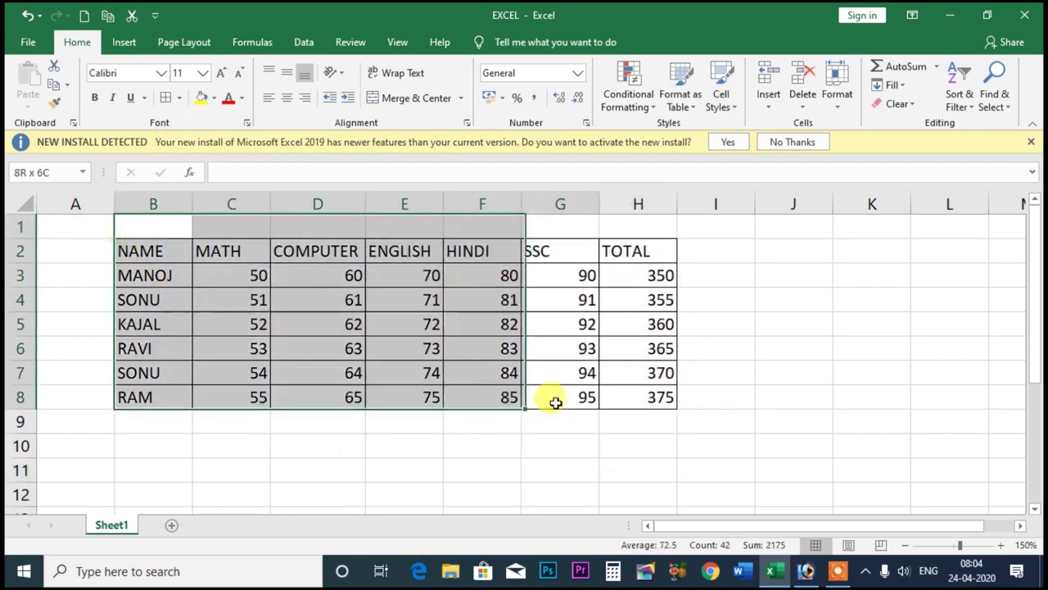
Step: Give the B2:H8 table an Outside Borders outline
click(657, 476)
drag(118, 246, 645, 396)
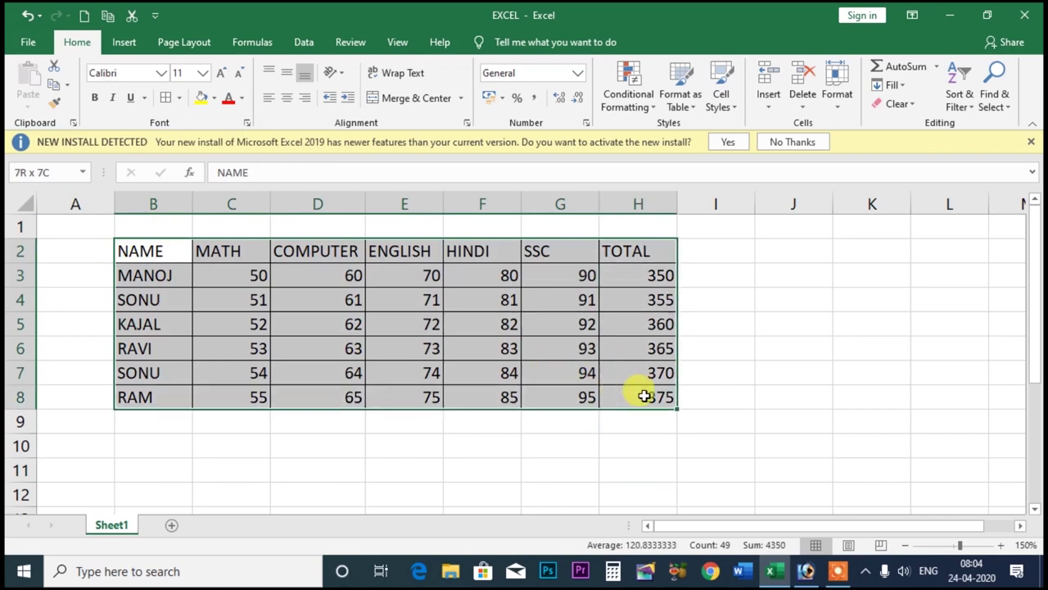
click(179, 97)
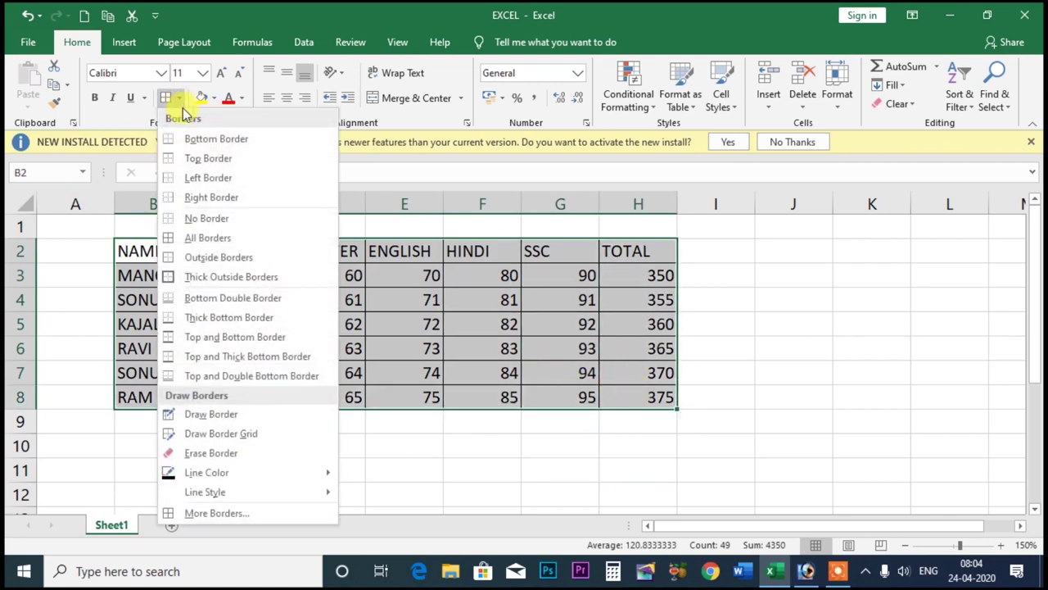
click(215, 262)
click(247, 438)
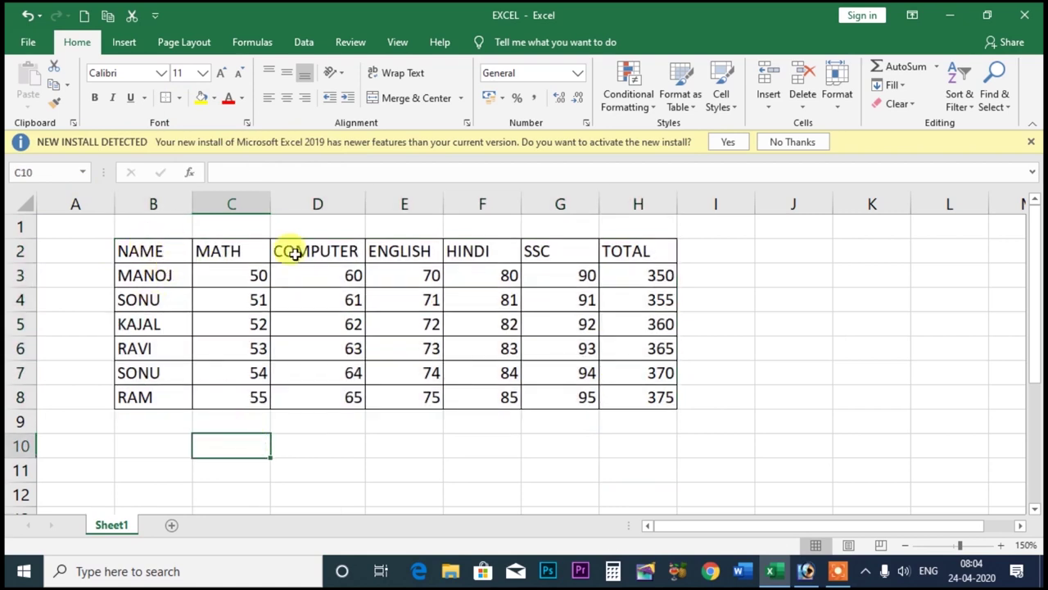
Step: Apply Thick Outside Borders to B2:H8
drag(124, 237, 644, 391)
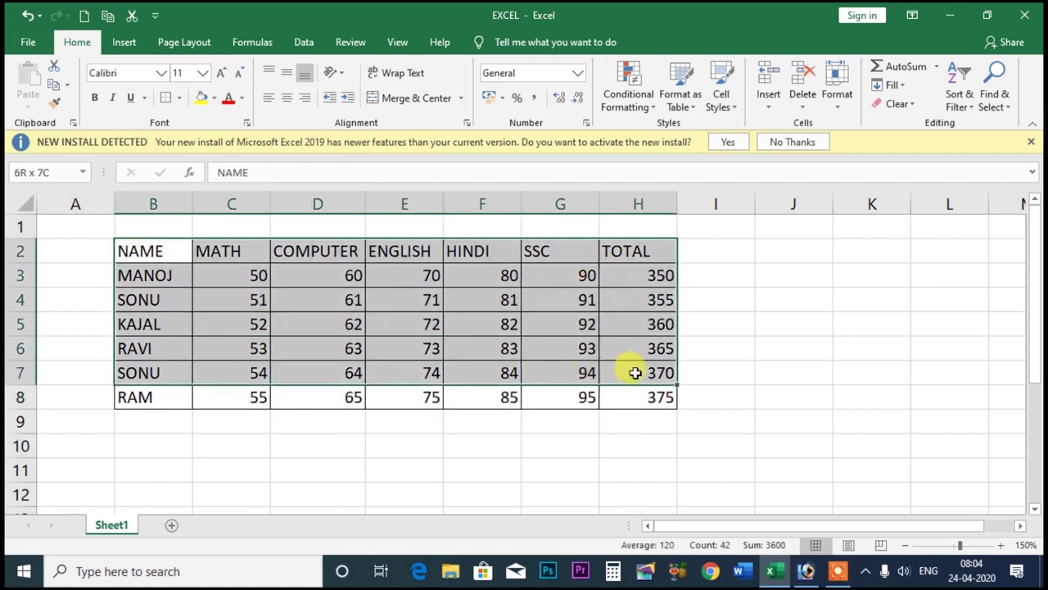
click(182, 99)
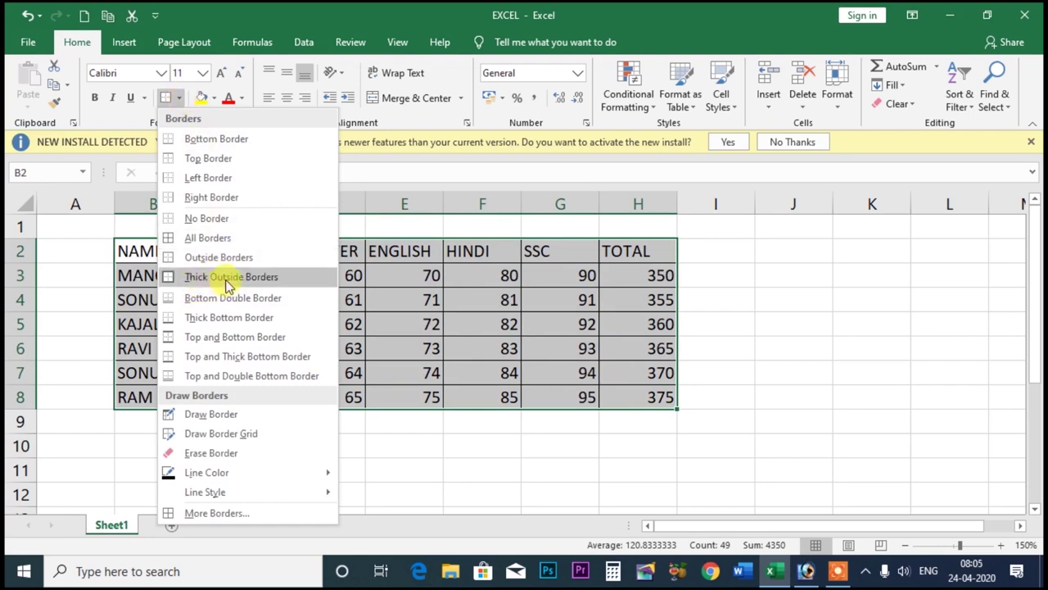
click(228, 278)
click(781, 284)
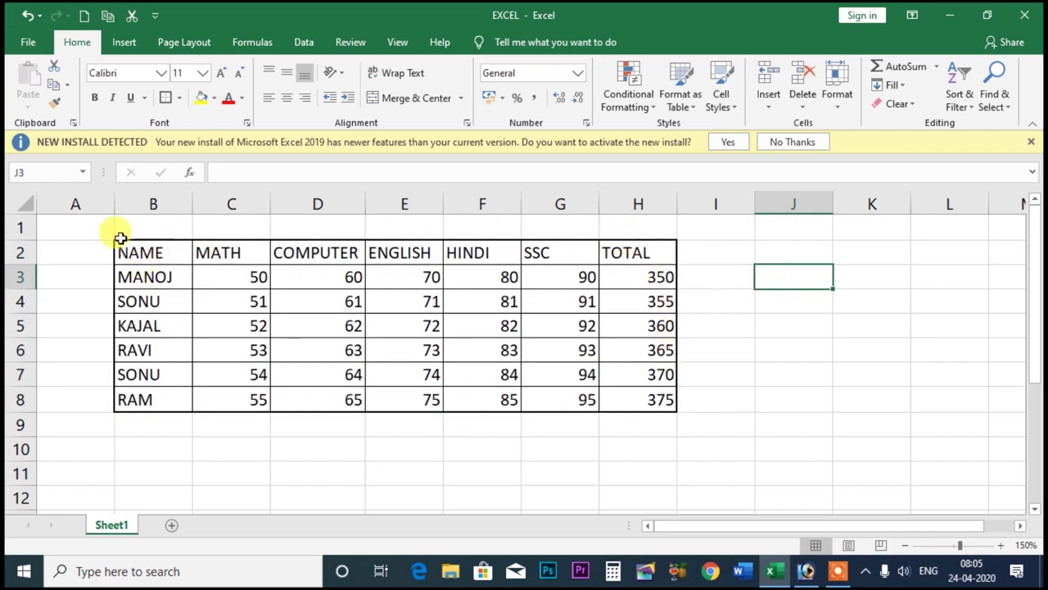
Step: Apply a Bottom Double Border under row 8 of the B2:H8 table
mouse_move(117, 233)
mouse_down()
mouse_move(604, 402)
mouse_move(646, 399)
mouse_up()
click(646, 452)
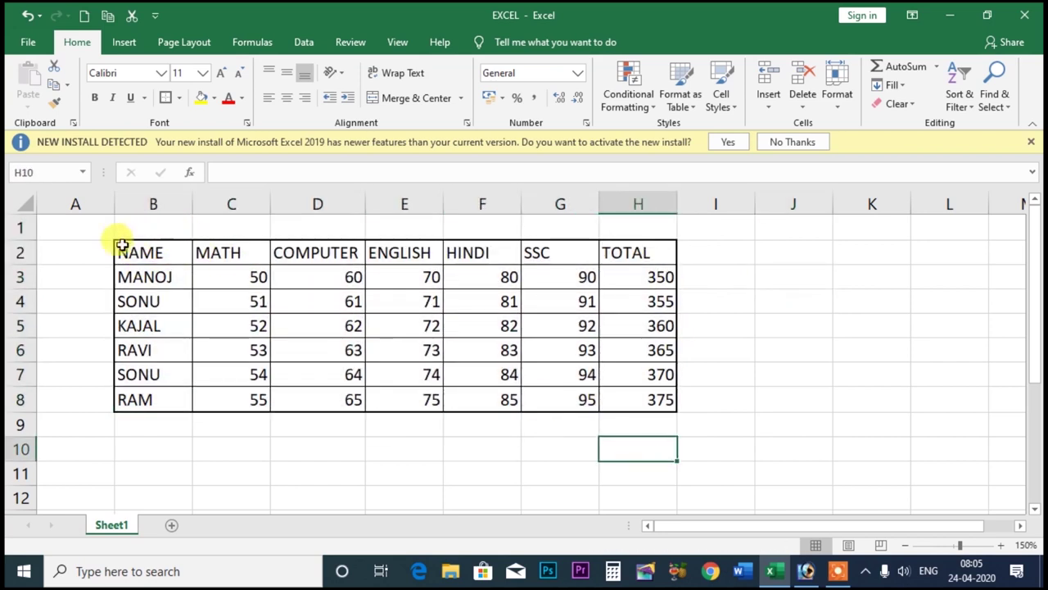
drag(117, 240, 660, 398)
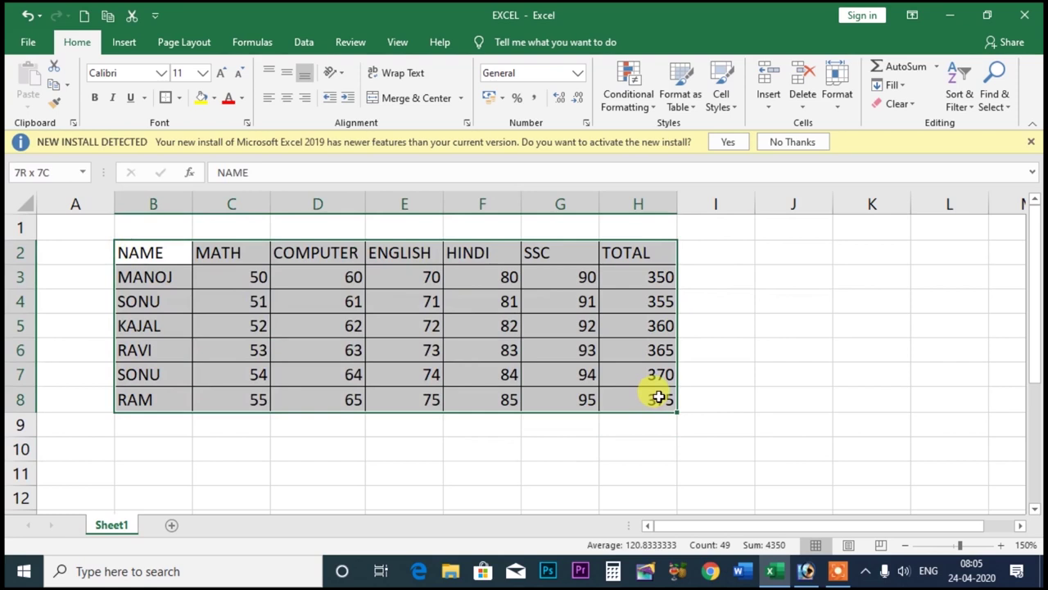
click(180, 97)
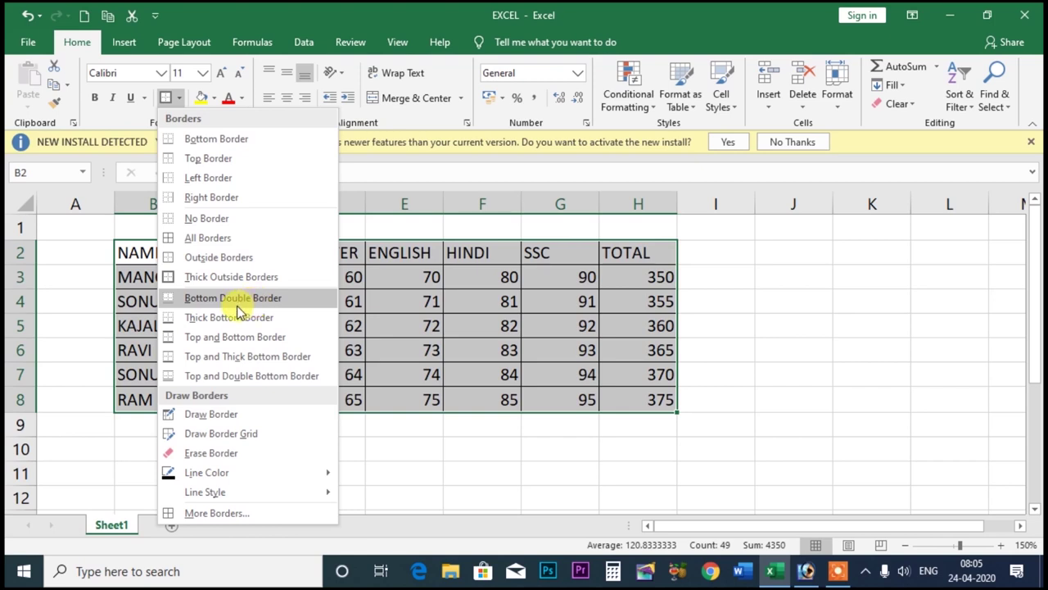
click(237, 305)
click(264, 424)
Step: Zoom the sheet to 180% and apply thin All Borders to B2:H8
click(597, 421)
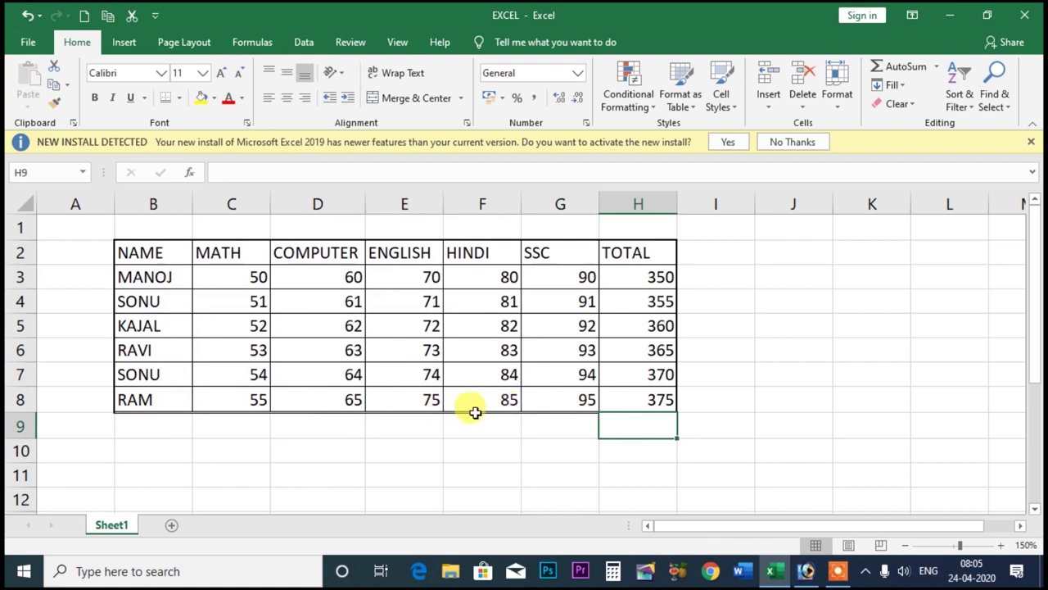
click(1000, 545)
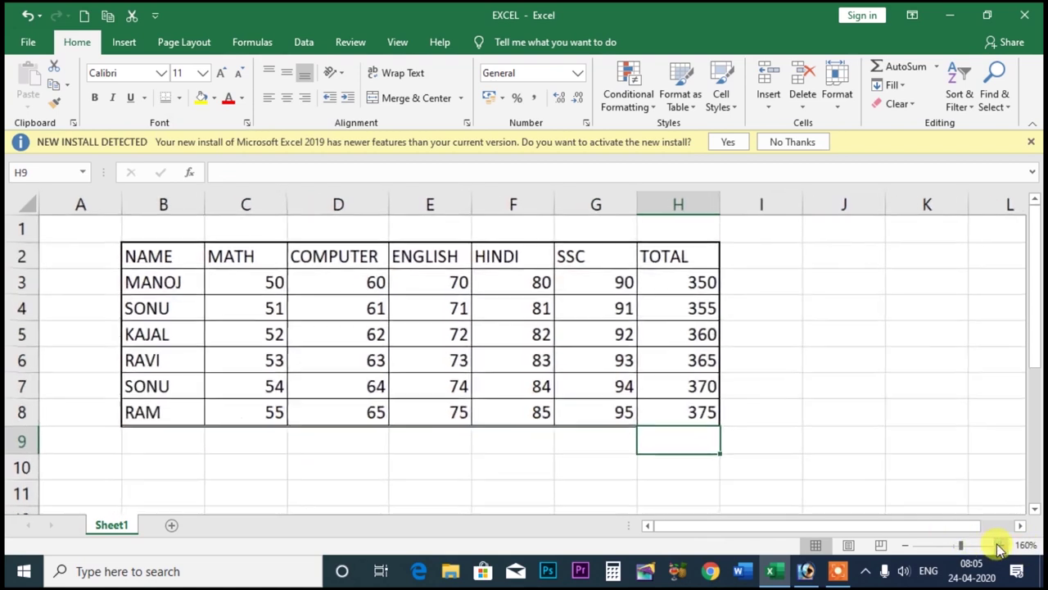
click(1000, 546)
click(1000, 546)
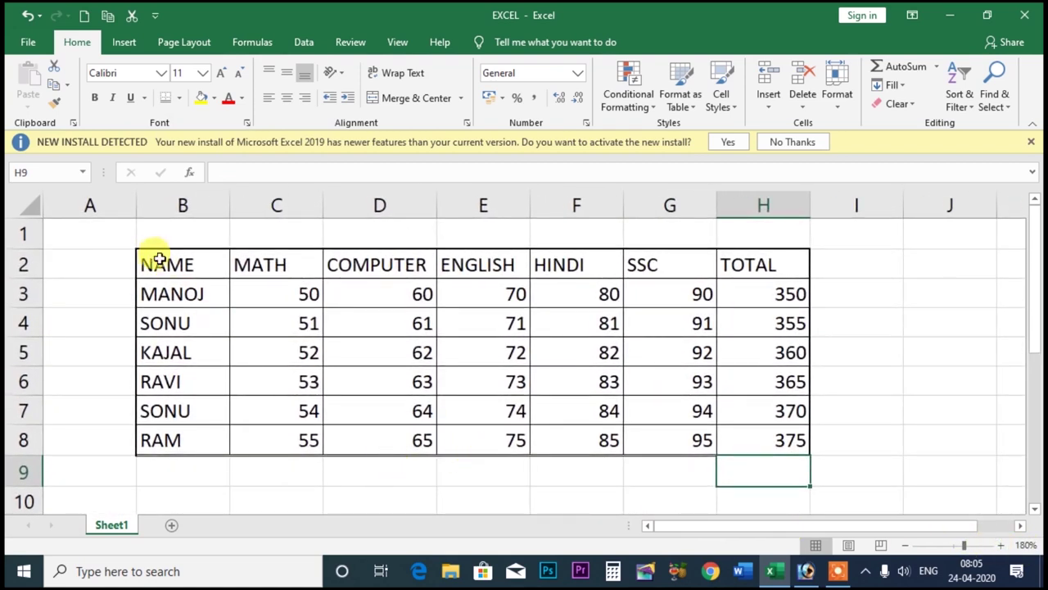
drag(156, 263, 729, 439)
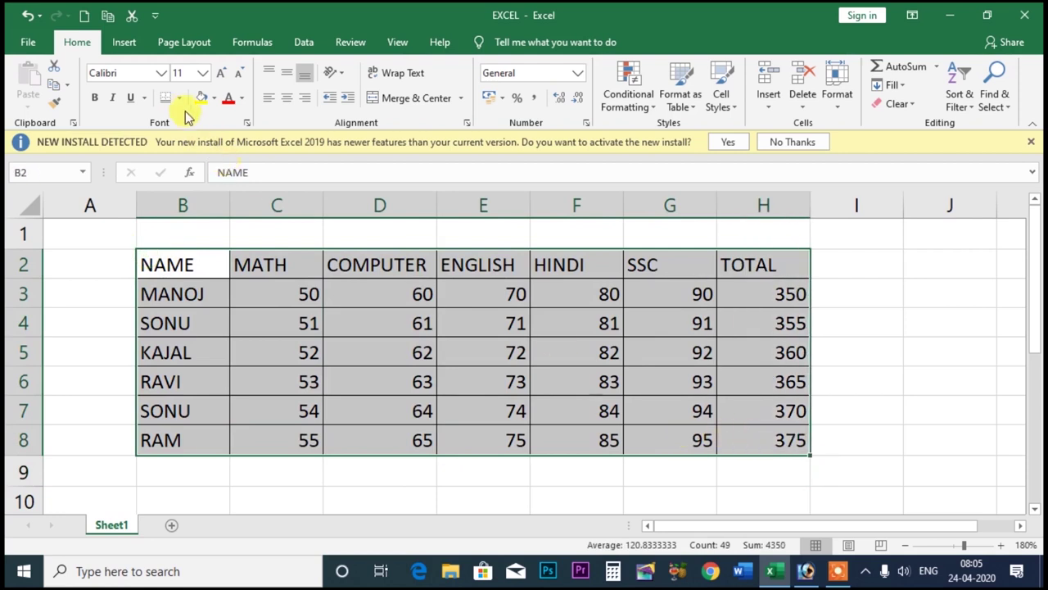
click(179, 98)
click(201, 238)
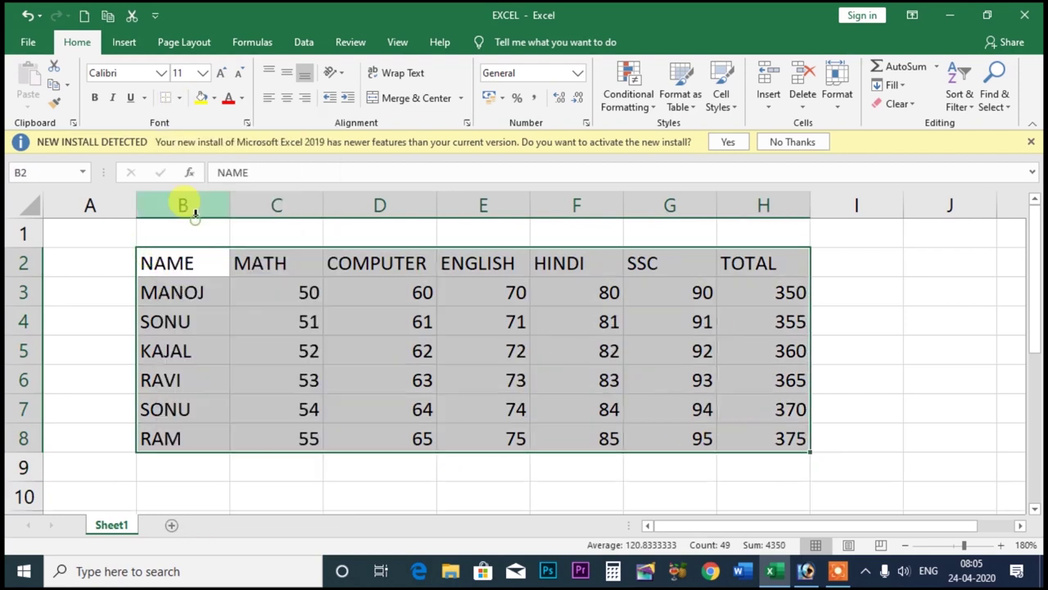
click(233, 466)
Step: Reapply thin All Borders to every cell of B2:H8
drag(154, 264, 758, 430)
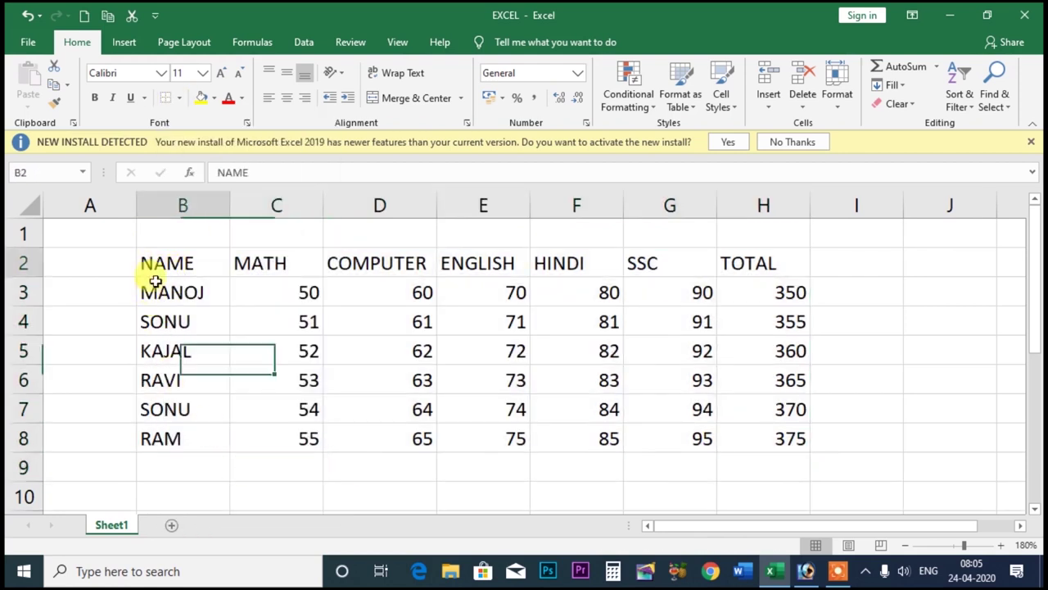
click(179, 99)
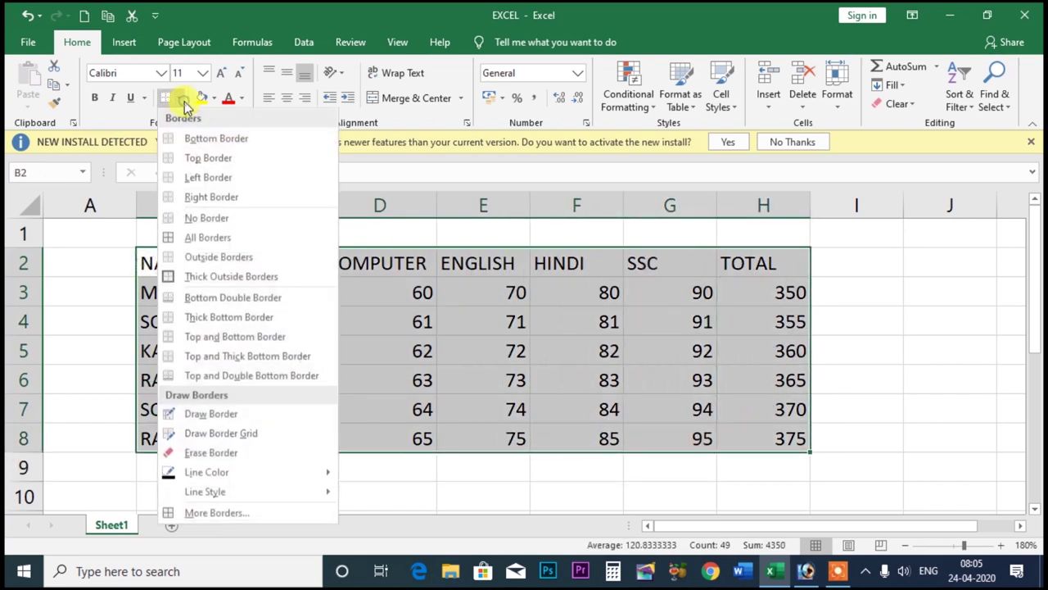
click(187, 232)
click(386, 465)
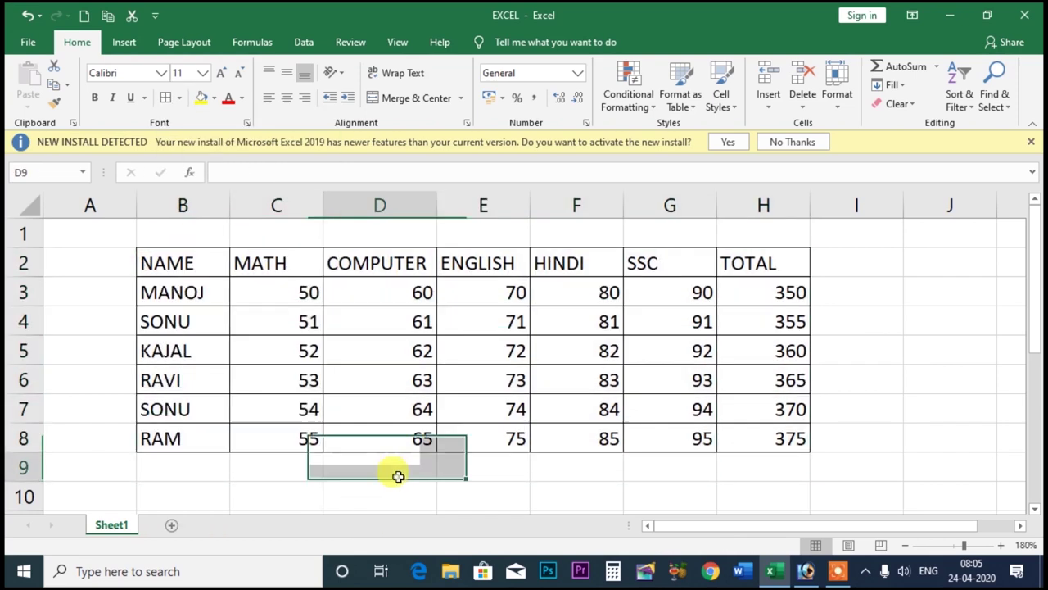
Step: Give B2:H8 a Thick Bottom Border under row 8
drag(153, 258, 746, 433)
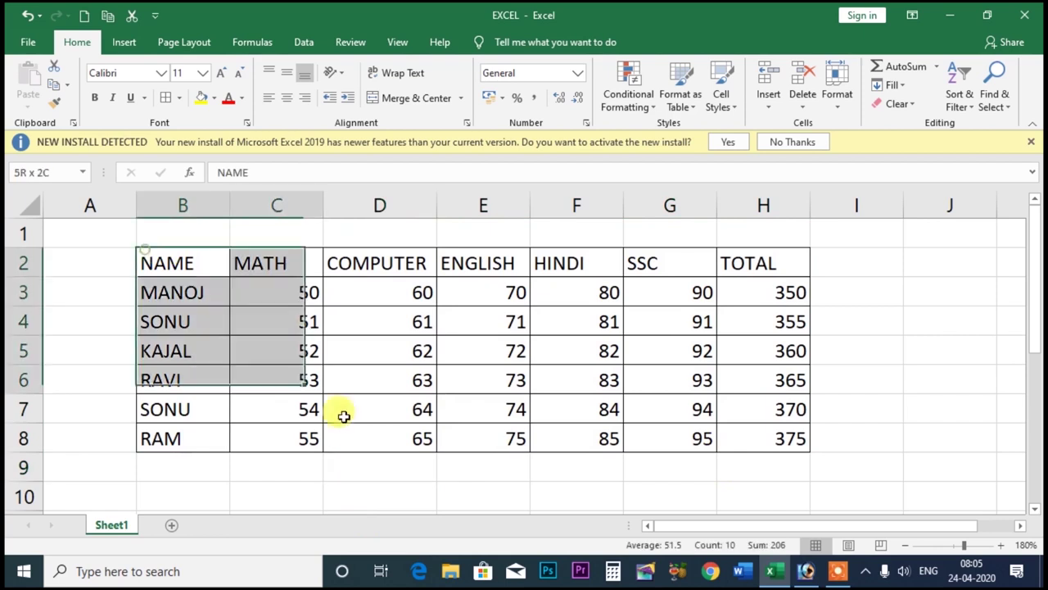
click(181, 98)
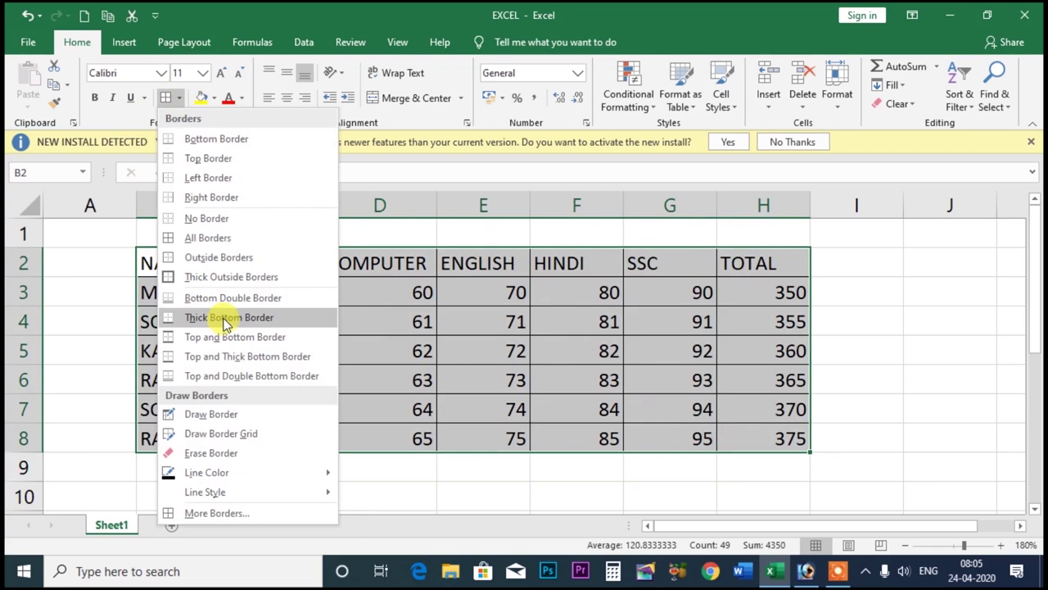
click(223, 324)
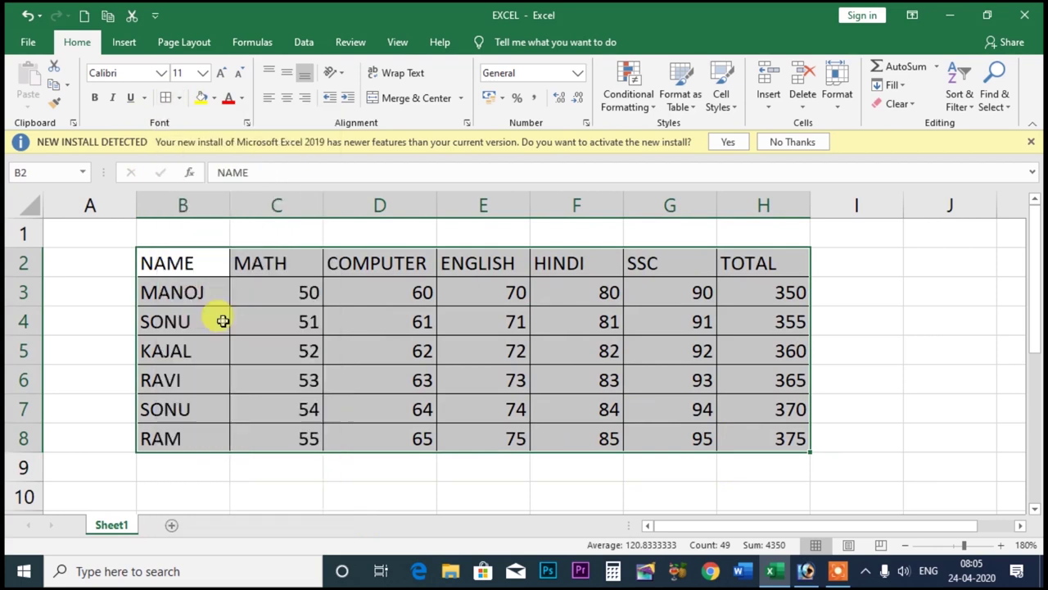
click(316, 478)
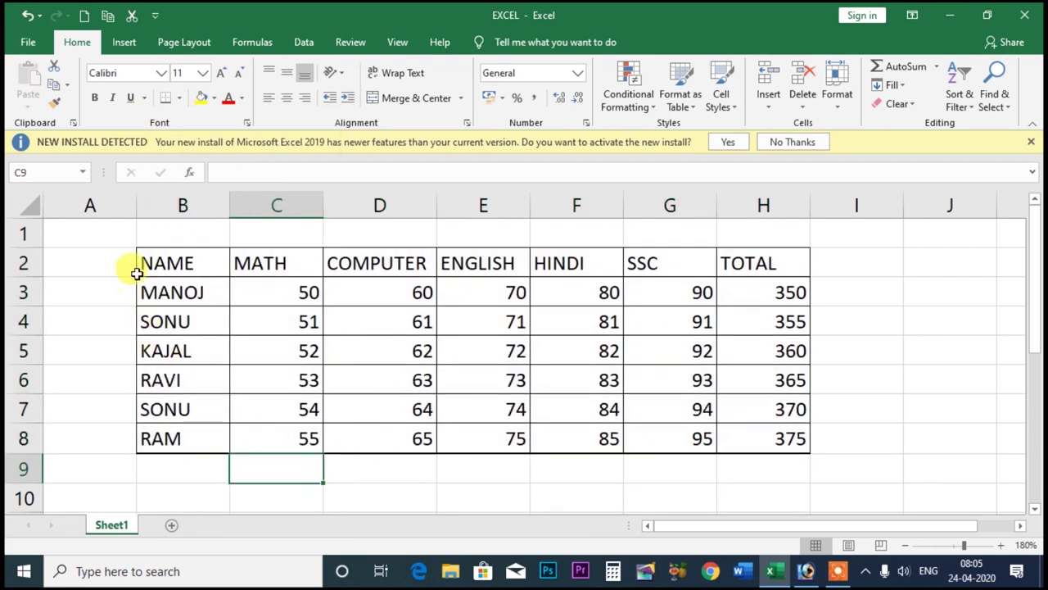
Step: Apply another bottom border style to B2:H8 and reopen the Borders list
drag(140, 264, 740, 434)
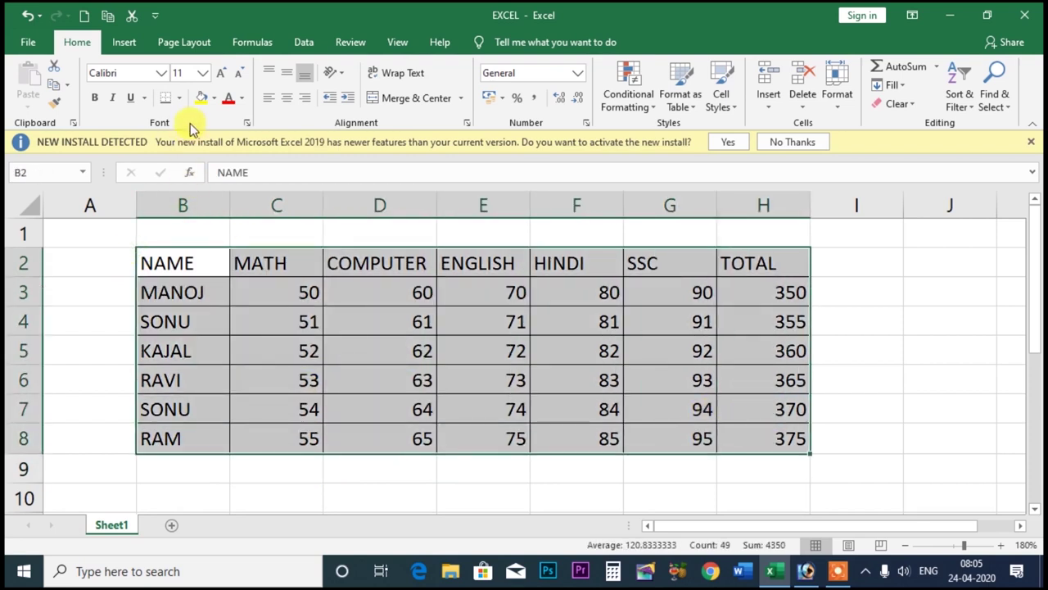
click(178, 98)
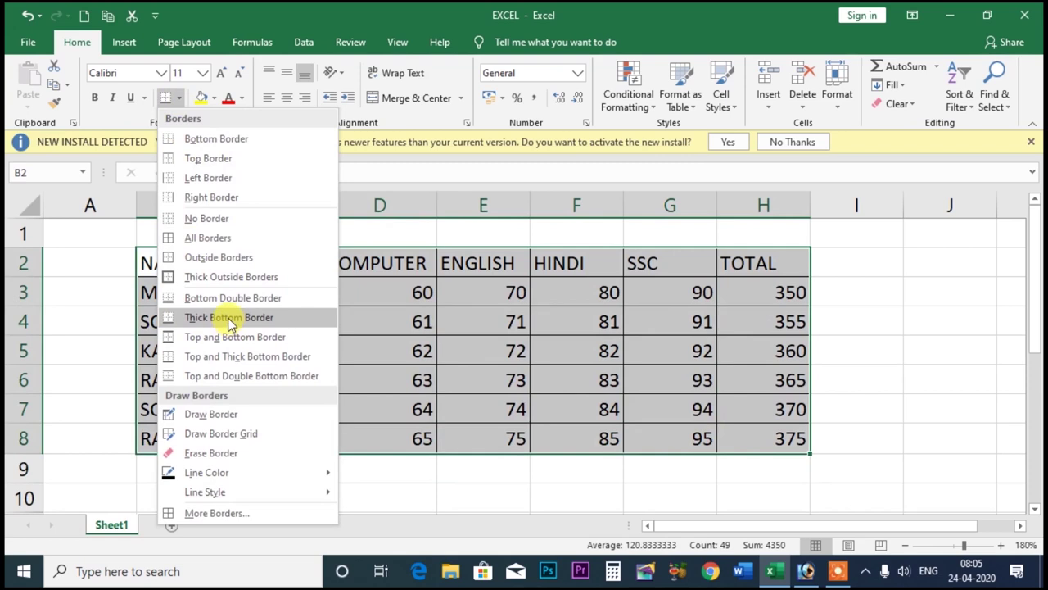
click(207, 298)
click(328, 473)
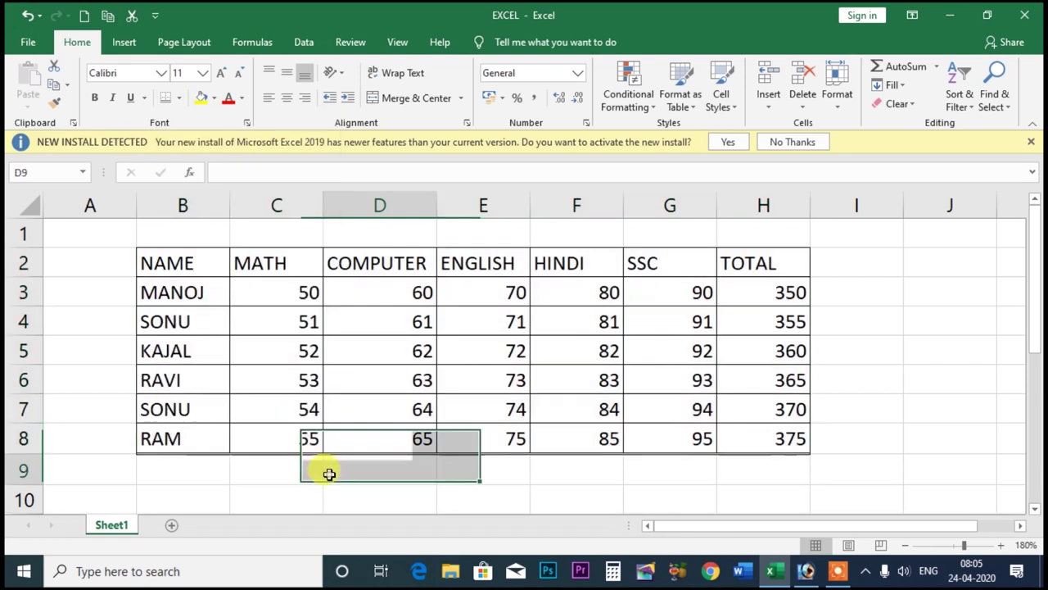
drag(152, 248, 778, 437)
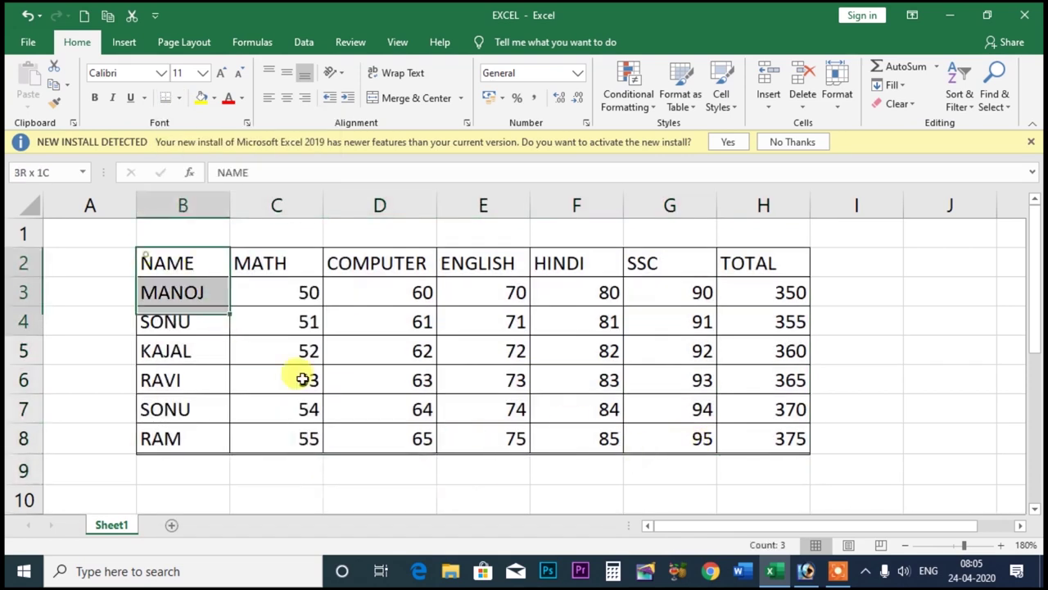
click(179, 98)
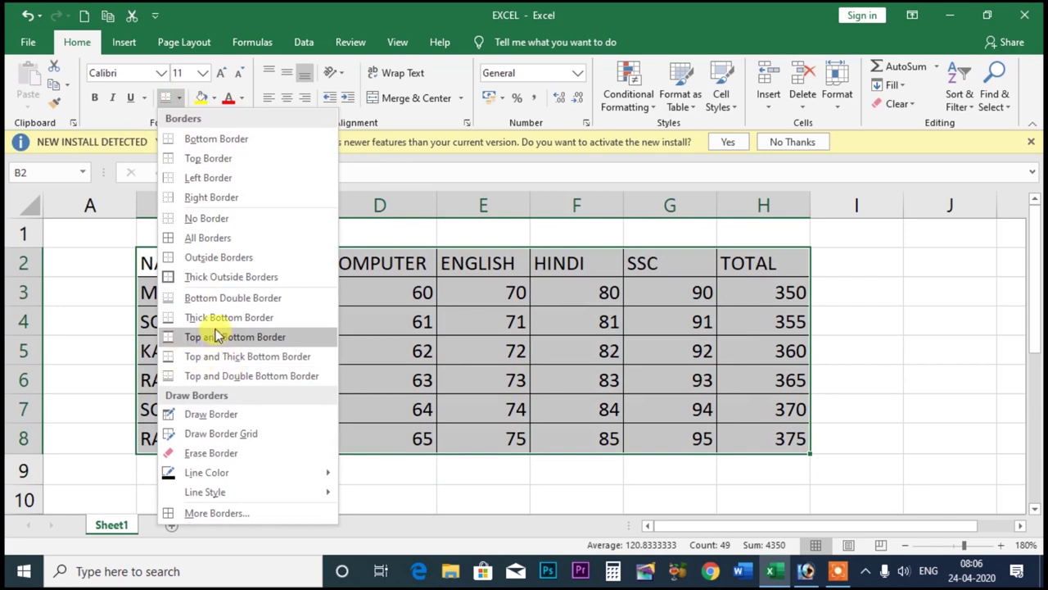
Step: Apply a Top and Double Bottom Border to the table range B1:H8
click(218, 361)
click(236, 441)
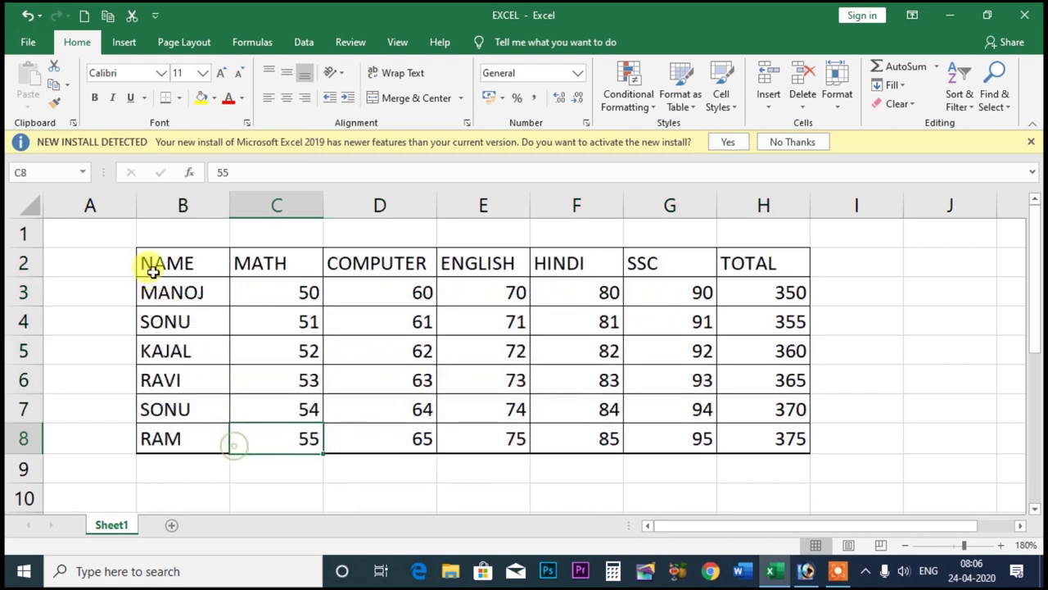
drag(164, 233, 727, 428)
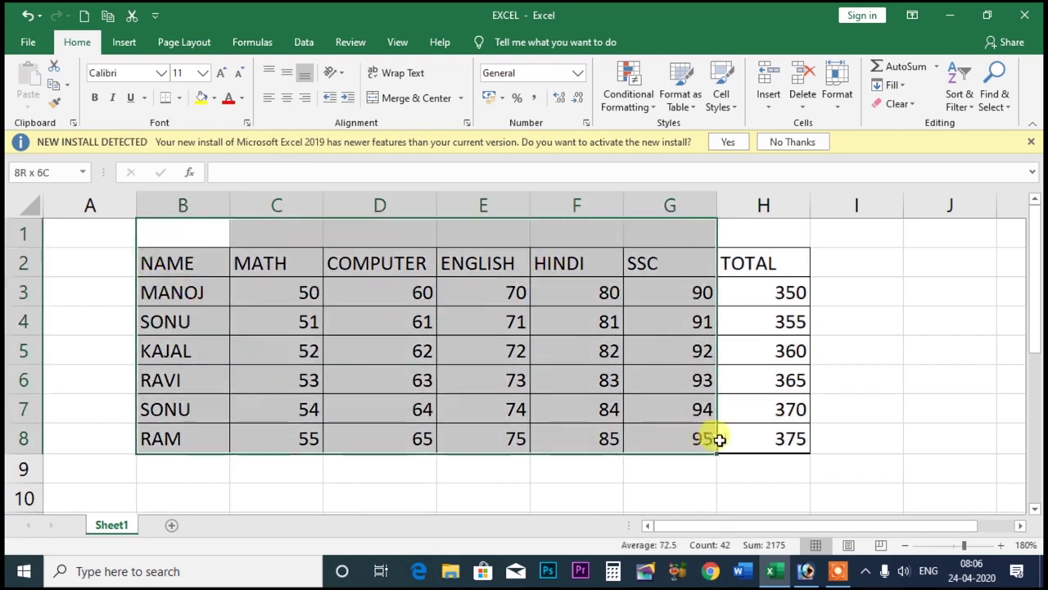
click(180, 99)
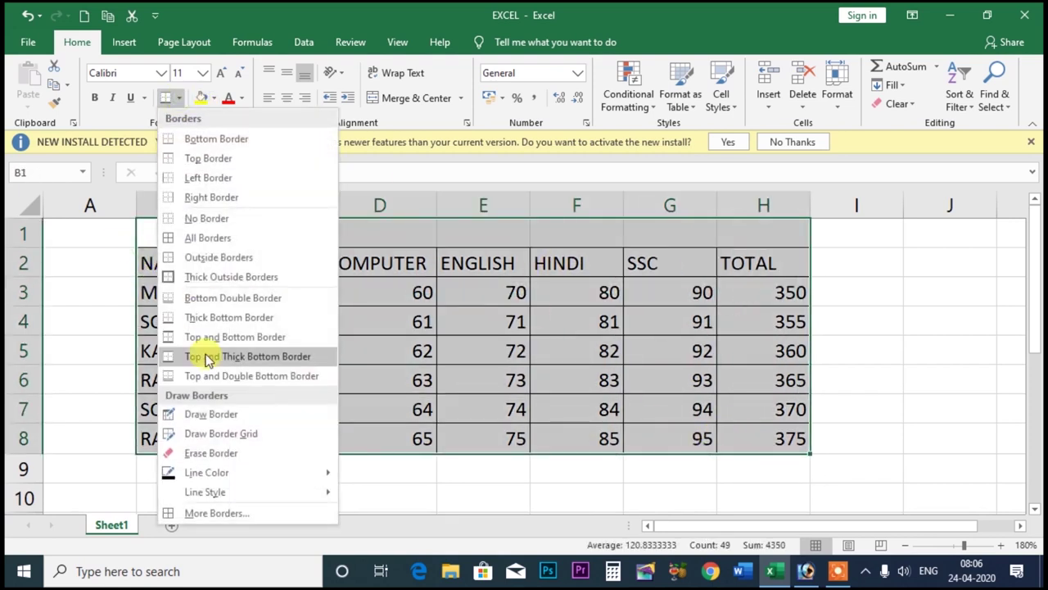
click(217, 376)
click(262, 496)
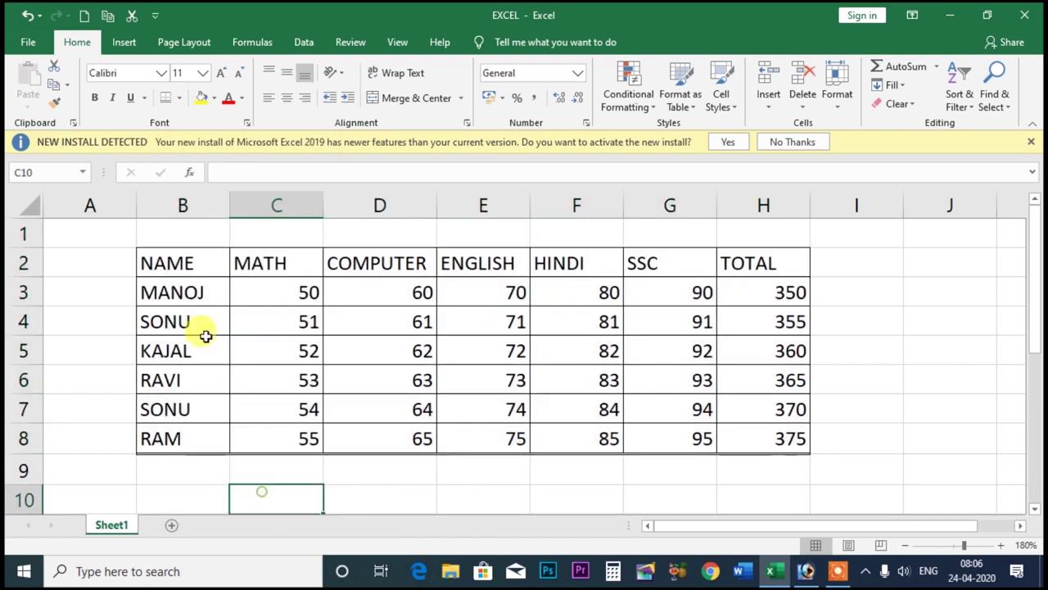
Step: Reselect just the marks table B2:H8
drag(144, 235, 760, 437)
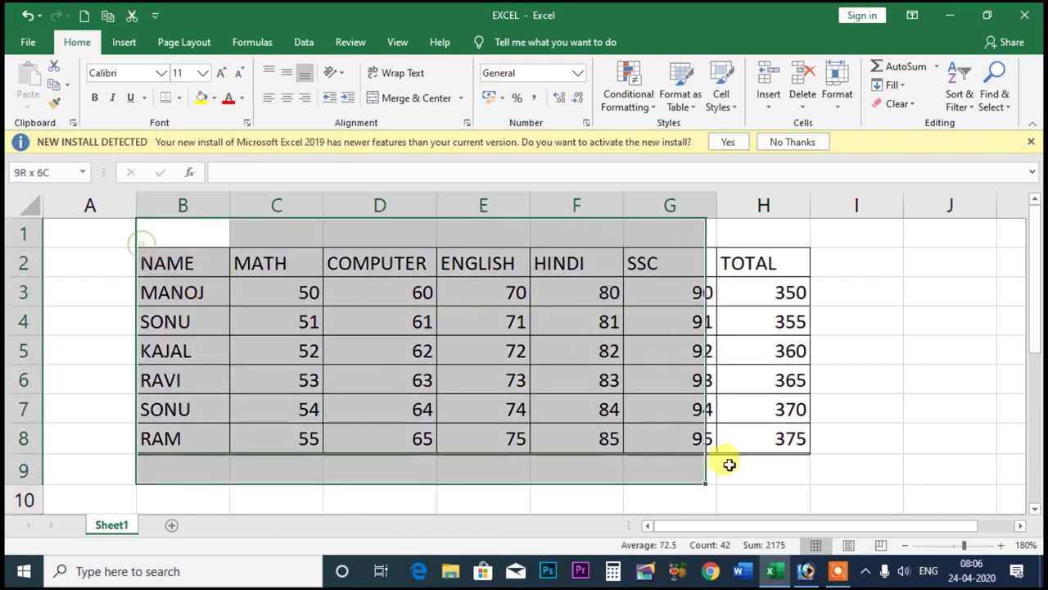
click(175, 238)
drag(168, 262, 738, 434)
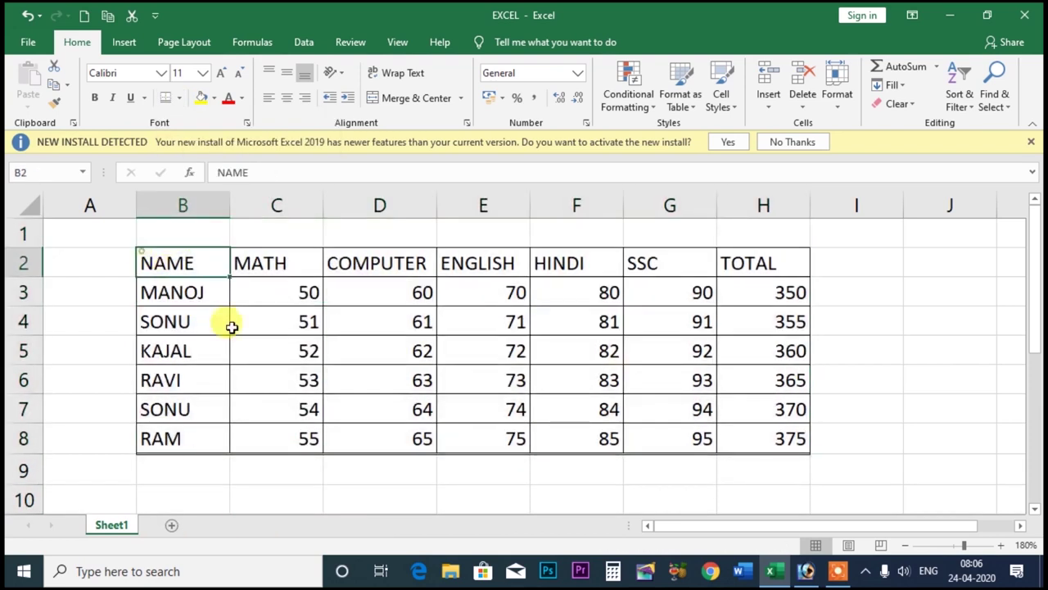
Step: Undo the accidental table move with Ctrl+Z, then apply No Border to B2:H8
click(179, 98)
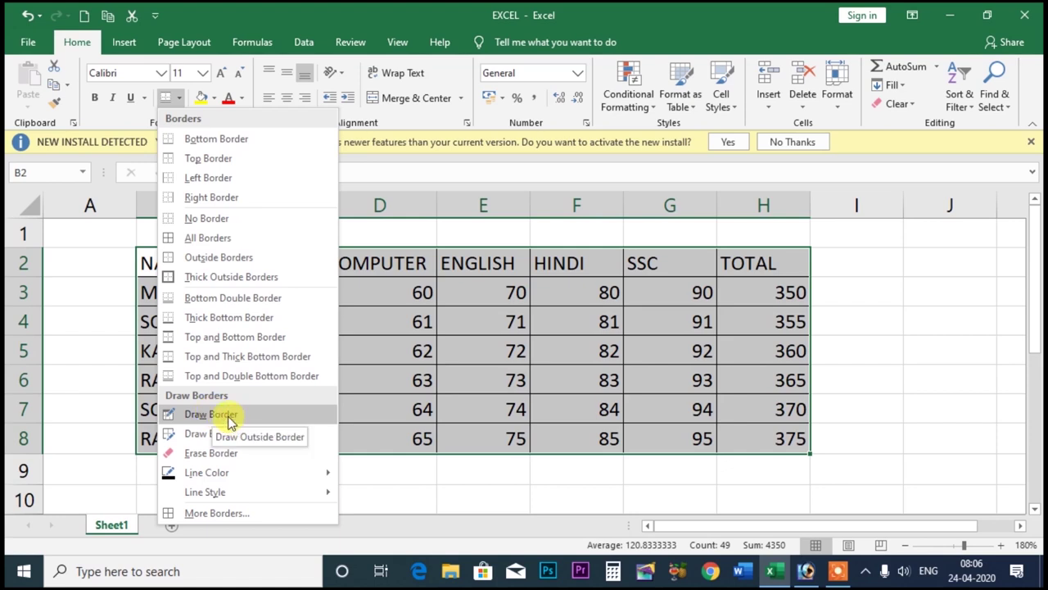
click(375, 501)
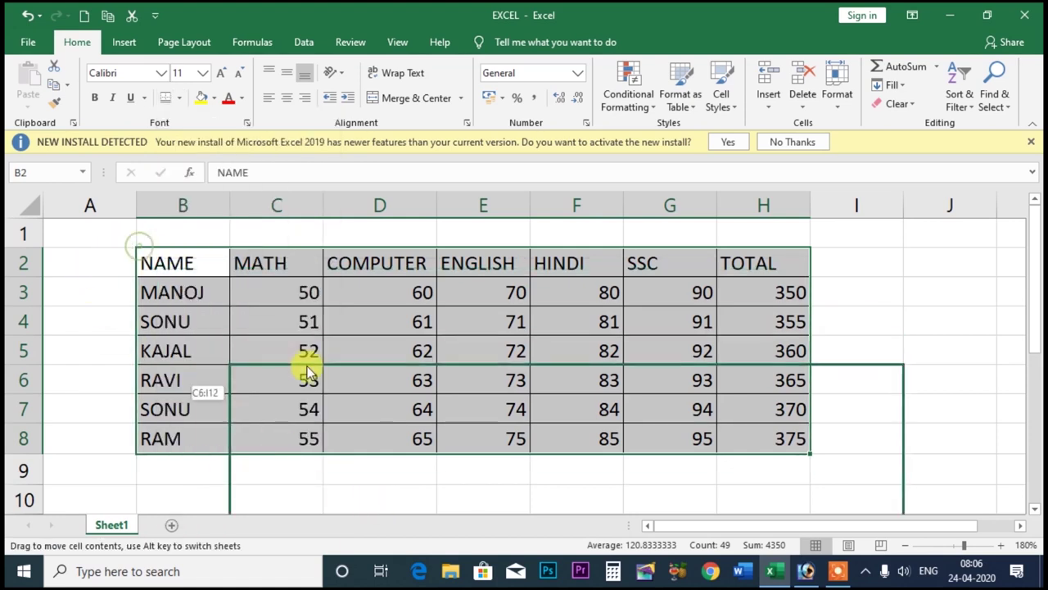
drag(138, 247, 231, 364)
key(ctrl+z)
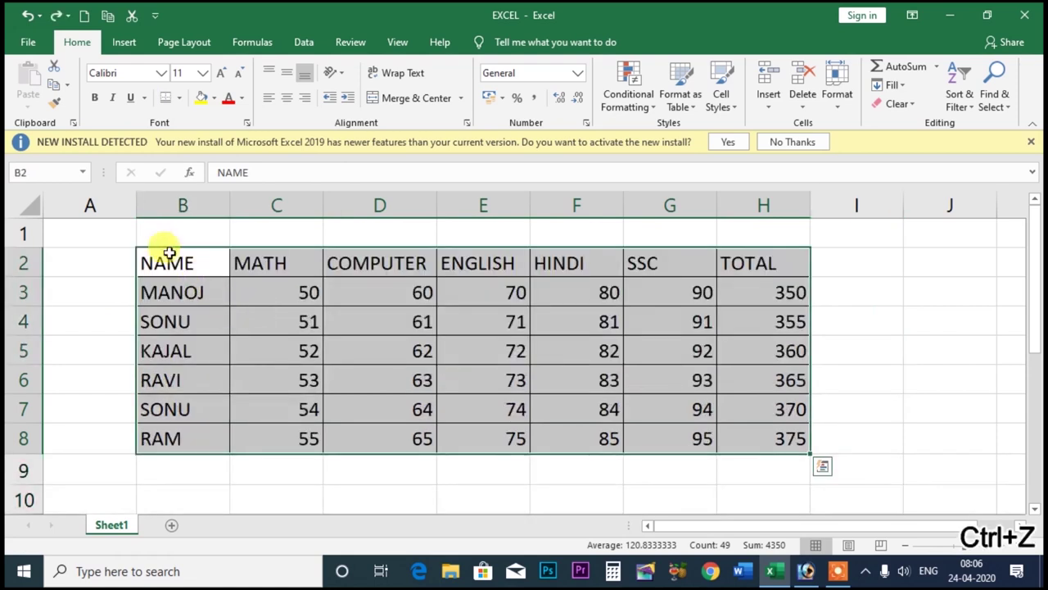
click(178, 97)
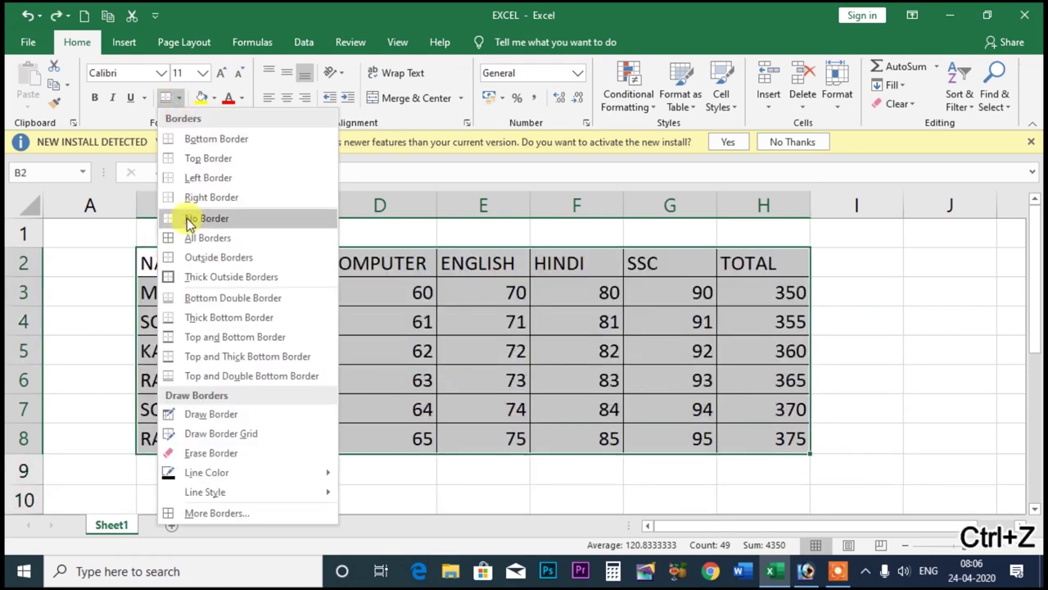
click(188, 216)
click(304, 483)
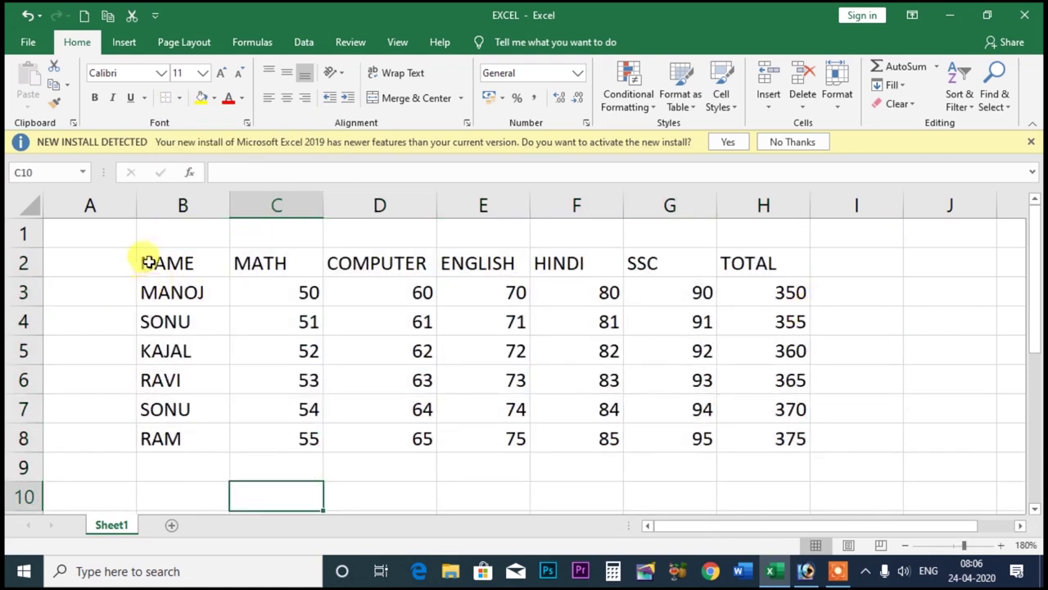
Step: Use Draw Border to trace a thin outline around B2:H8
click(179, 98)
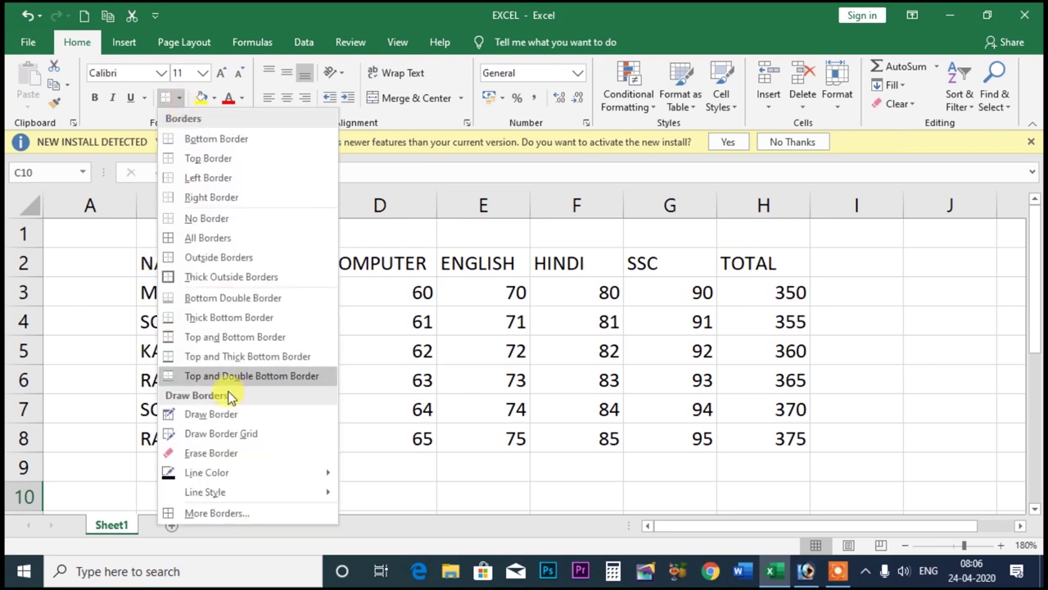
click(215, 414)
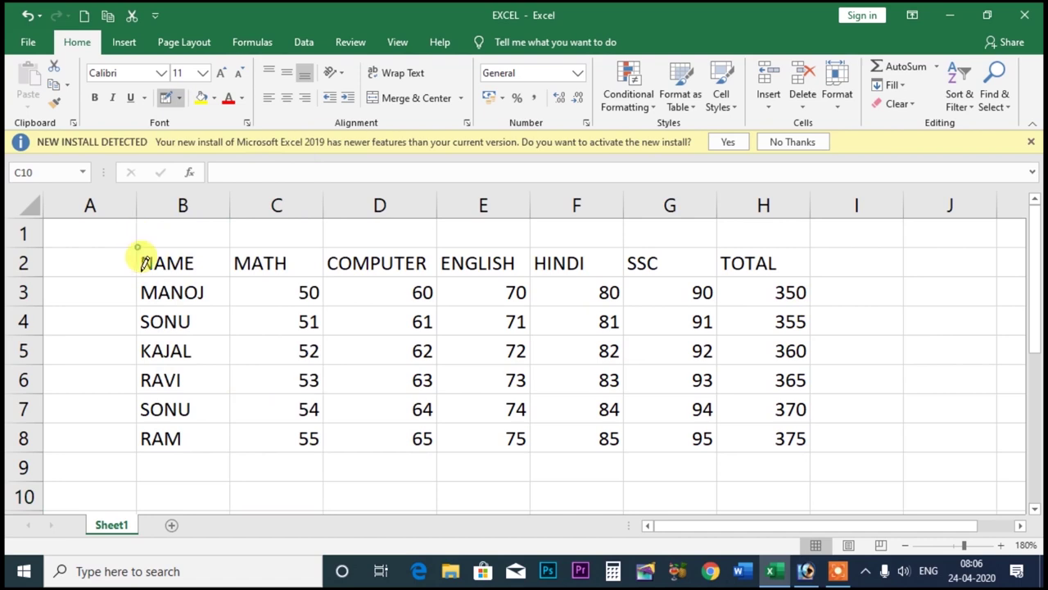
drag(137, 248, 742, 439)
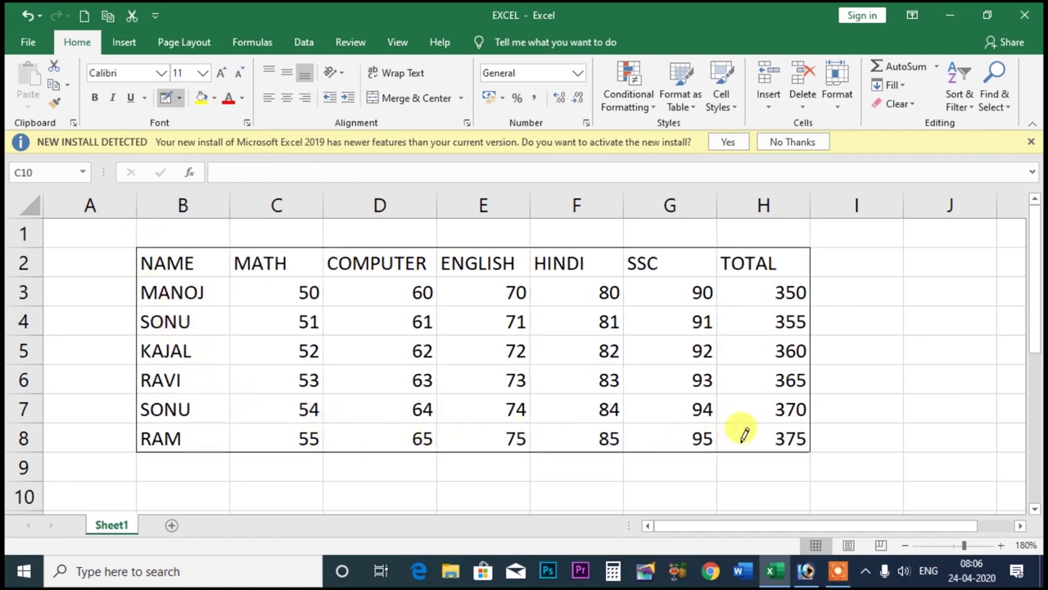
Step: Draw vertical lines down each column boundary from B–C through G–H
drag(231, 248, 230, 451)
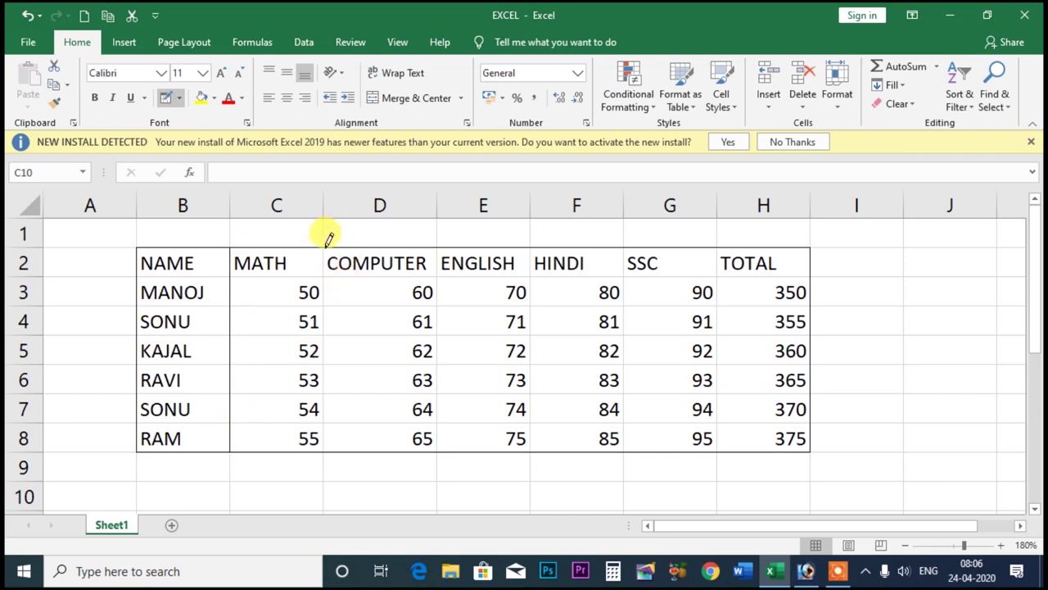
drag(325, 248, 324, 450)
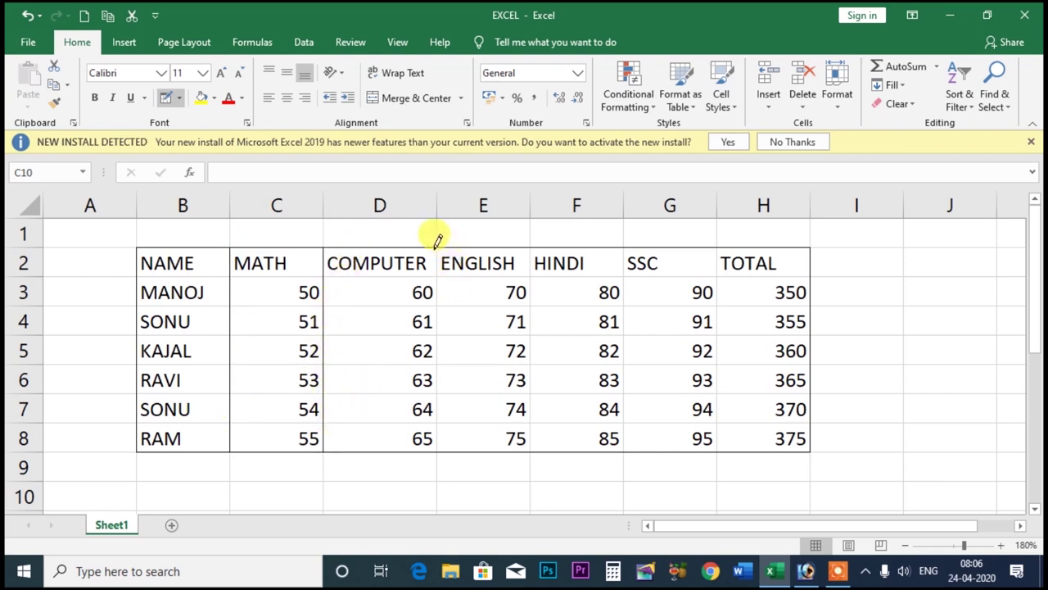
drag(437, 249, 437, 451)
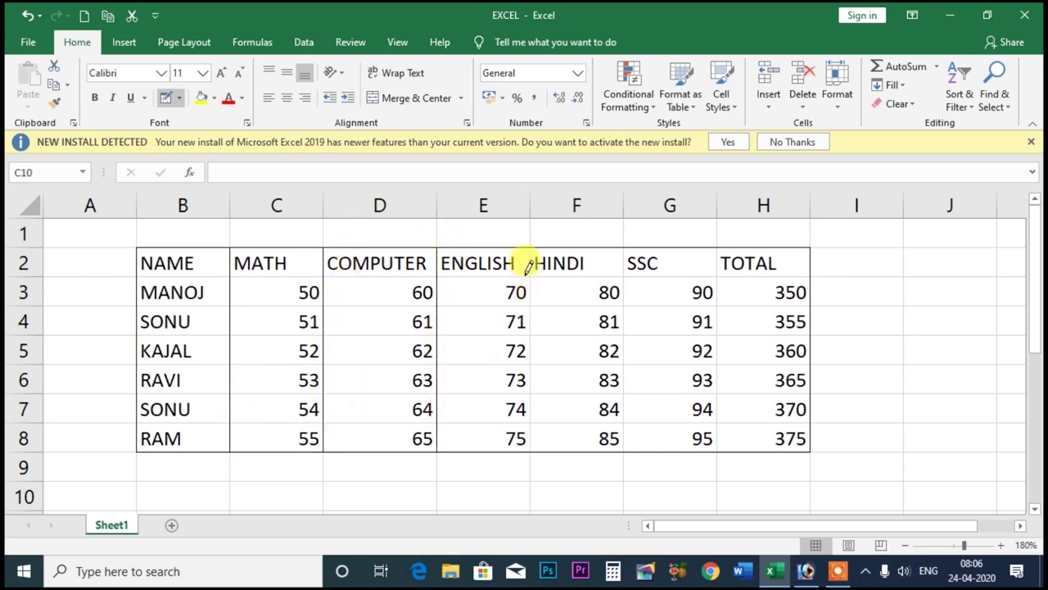
drag(531, 249, 531, 450)
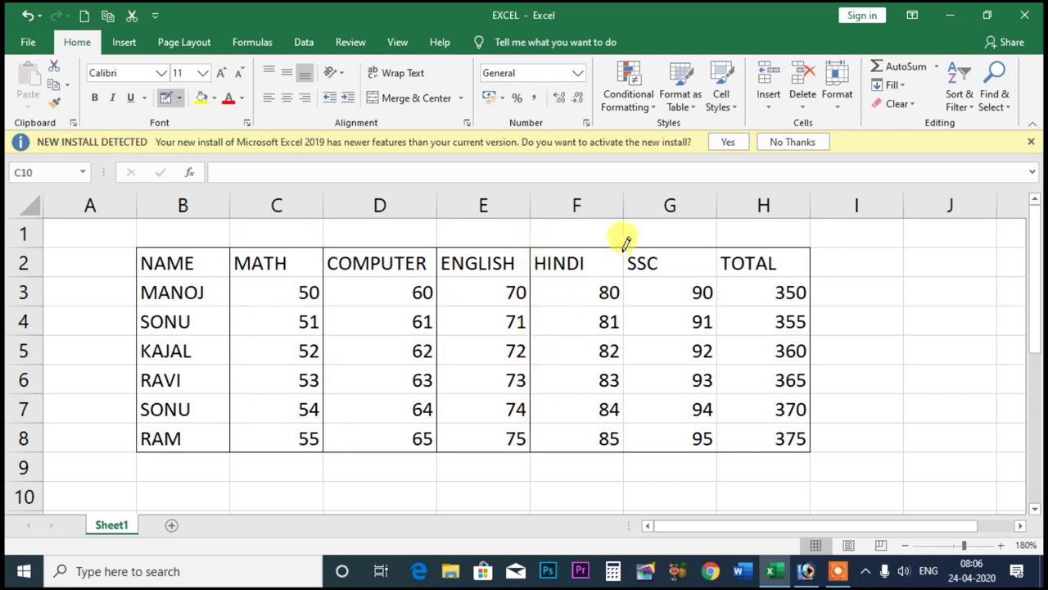
drag(624, 248, 624, 451)
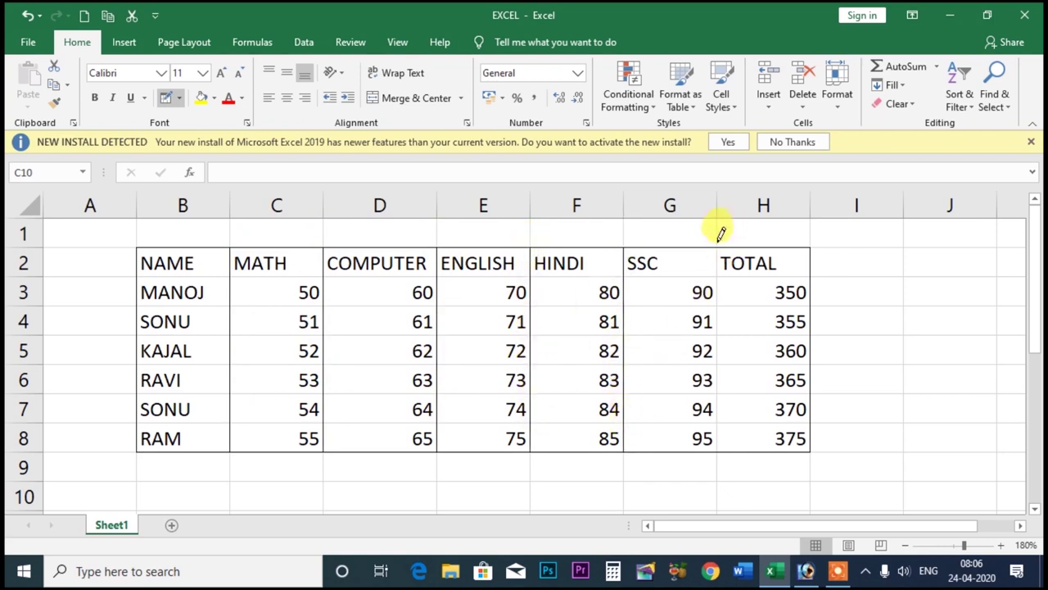
drag(718, 246, 721, 385)
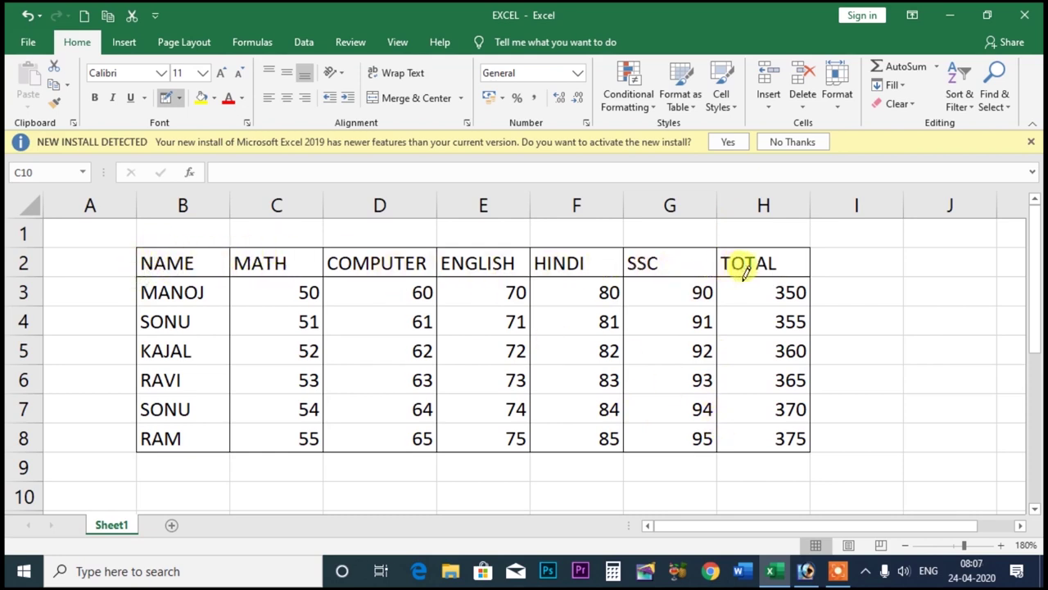
Step: Draw row dividers under H3 through H7 and under D4 and D3
drag(719, 304, 799, 304)
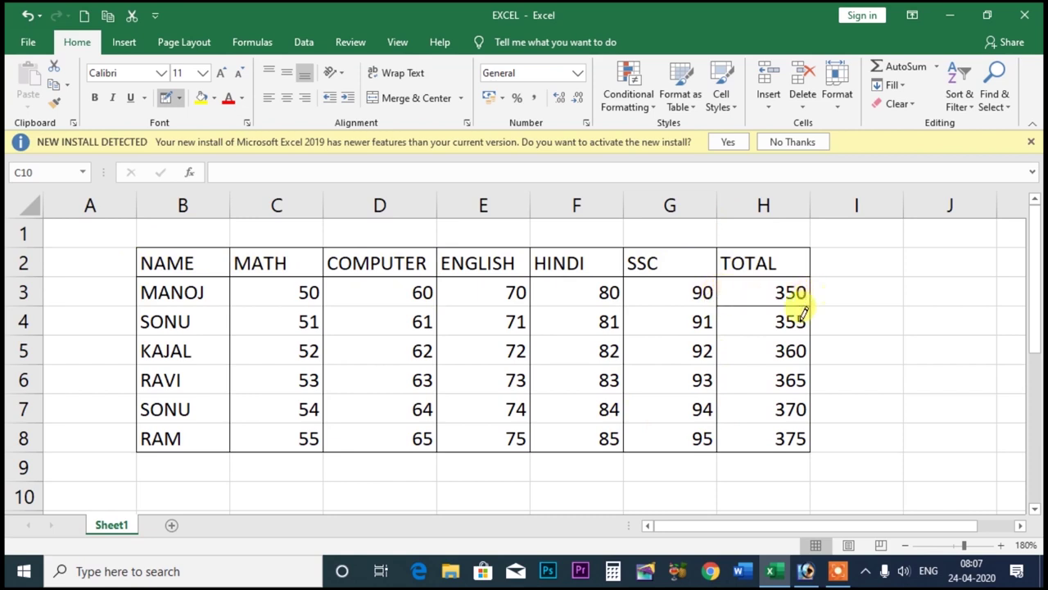
drag(721, 335, 799, 334)
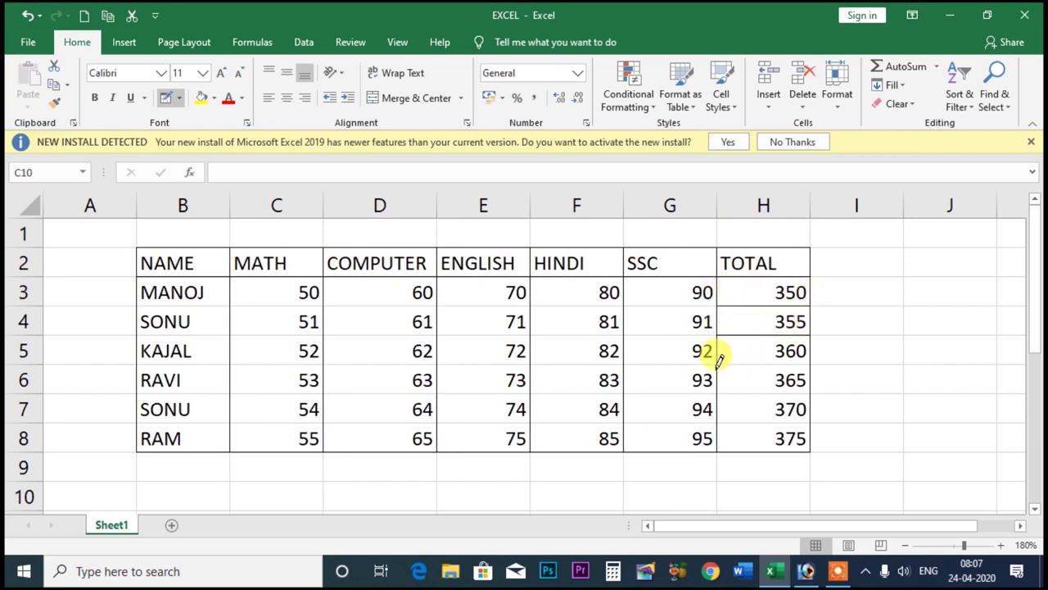
drag(719, 365, 795, 366)
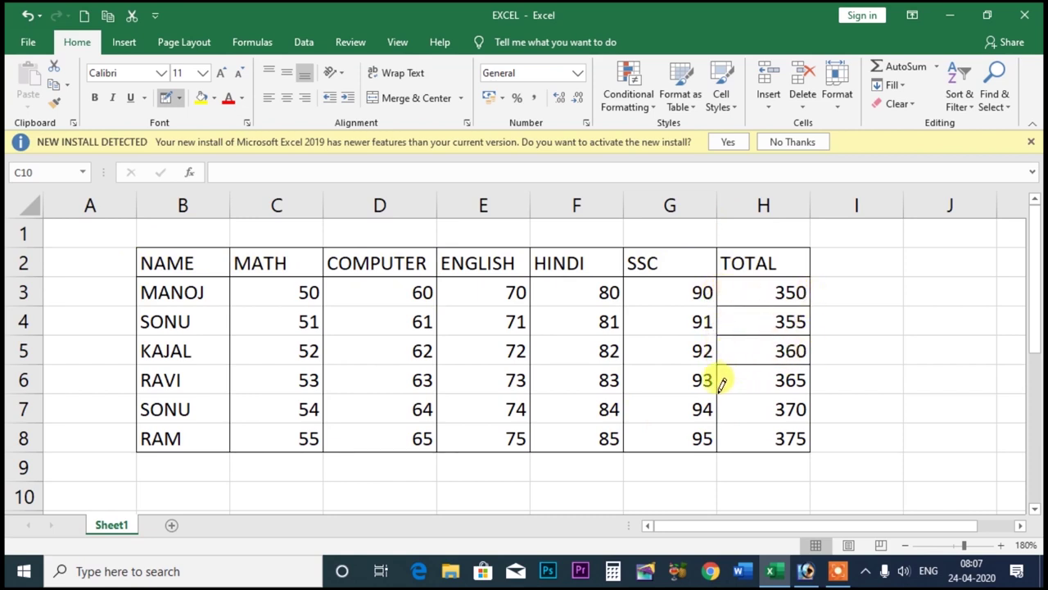
drag(720, 393, 799, 394)
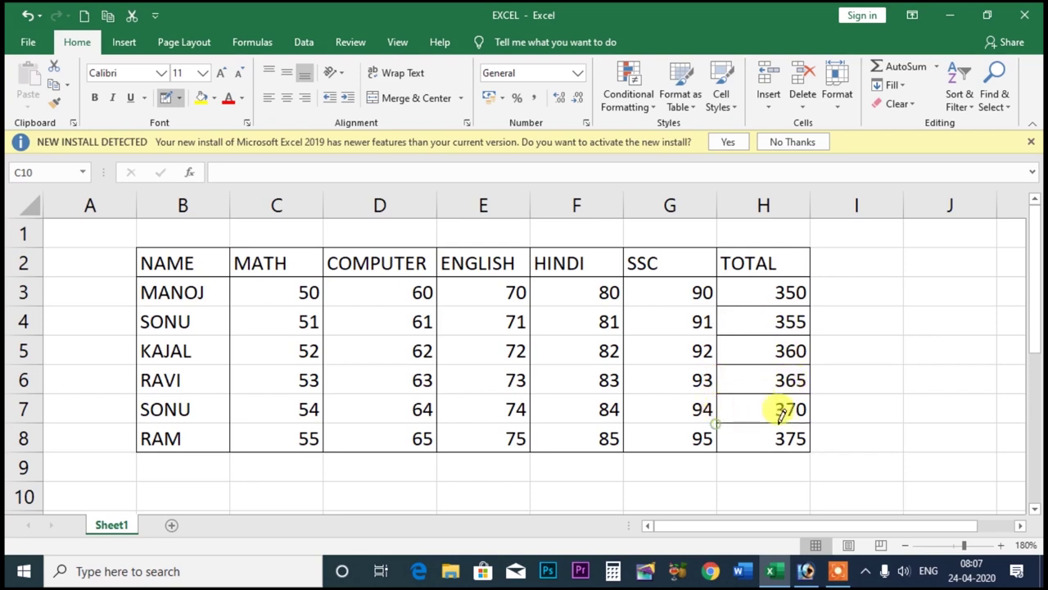
drag(720, 422, 807, 423)
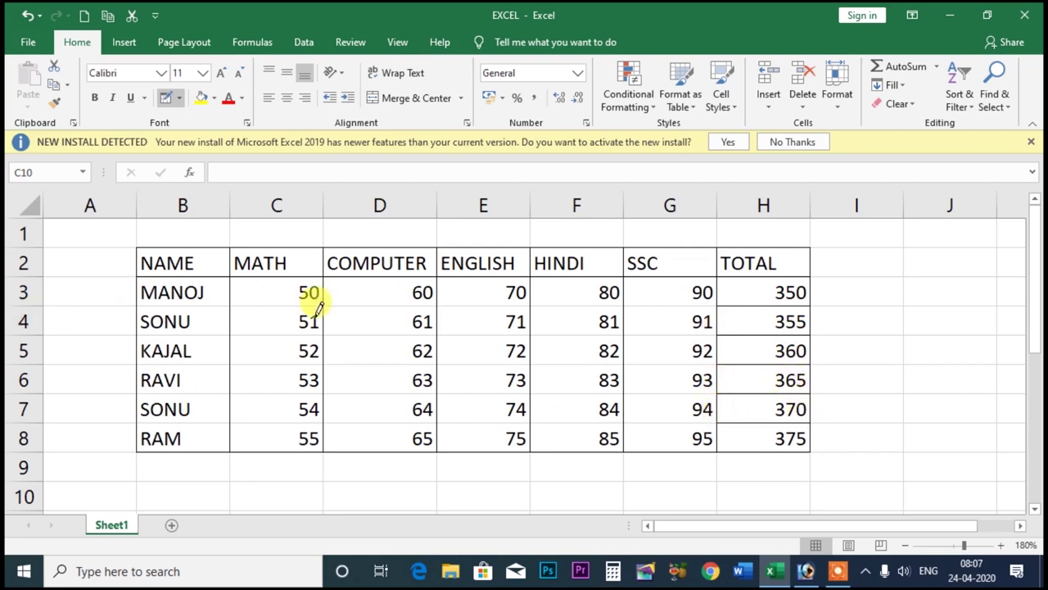
drag(325, 335, 419, 335)
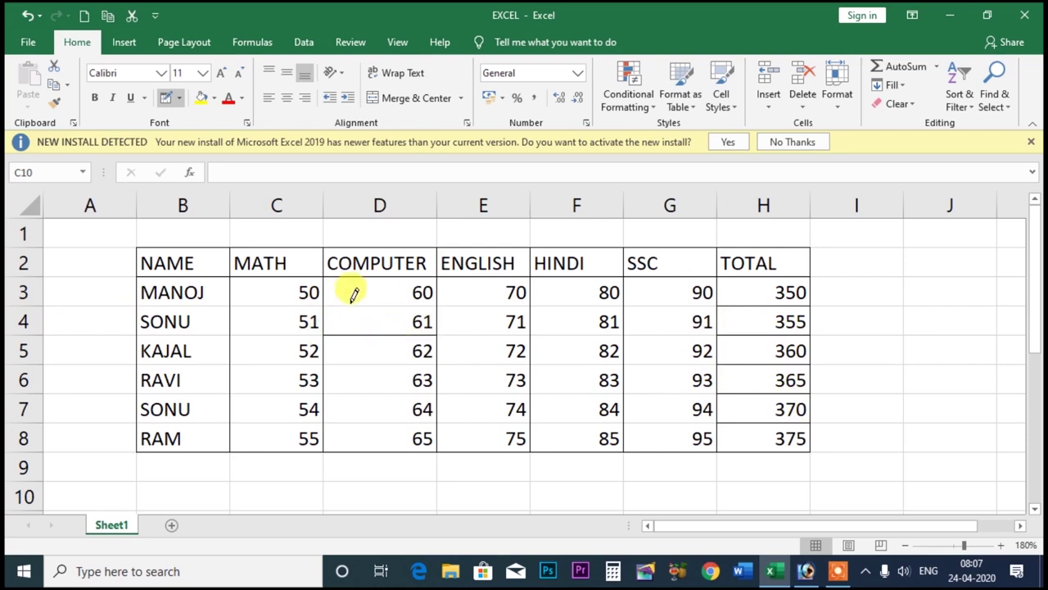
drag(324, 305, 436, 306)
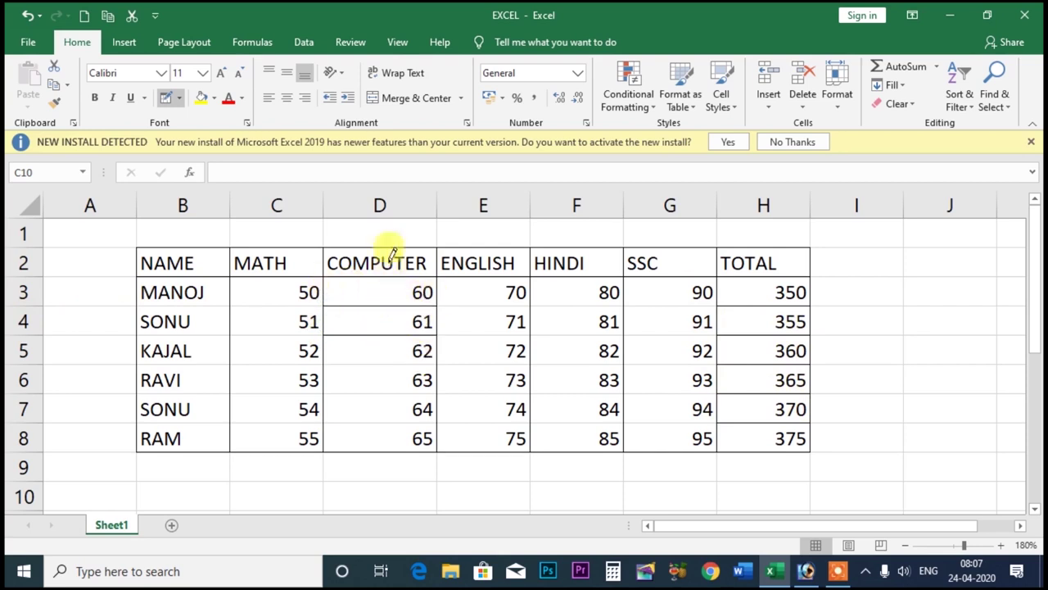
Step: With Draw Border Grid, trace over column B, MATH, ENGLISH and the remaining columns to box every cell
click(178, 99)
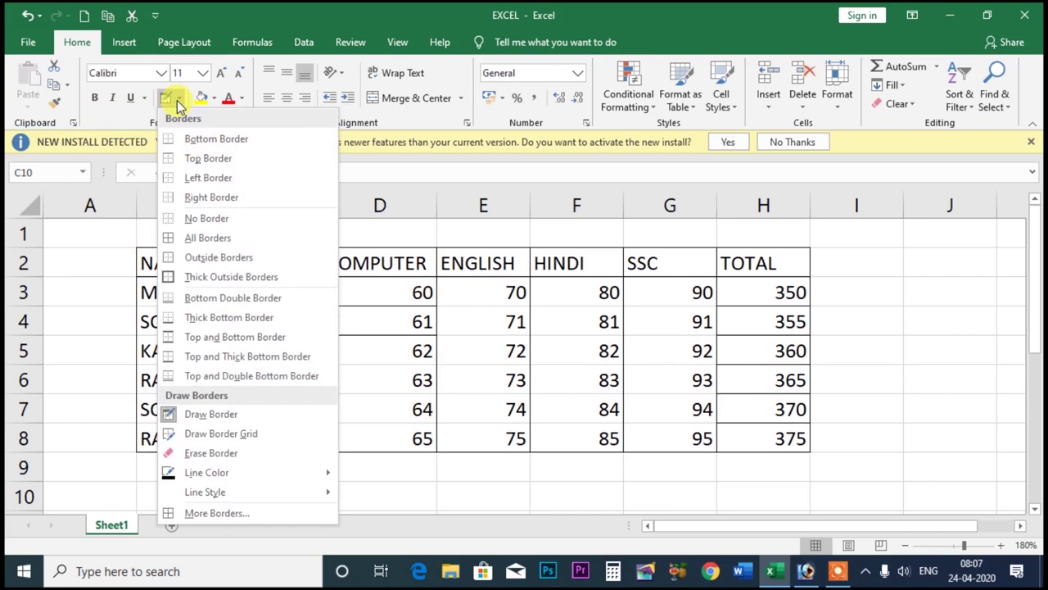
click(223, 435)
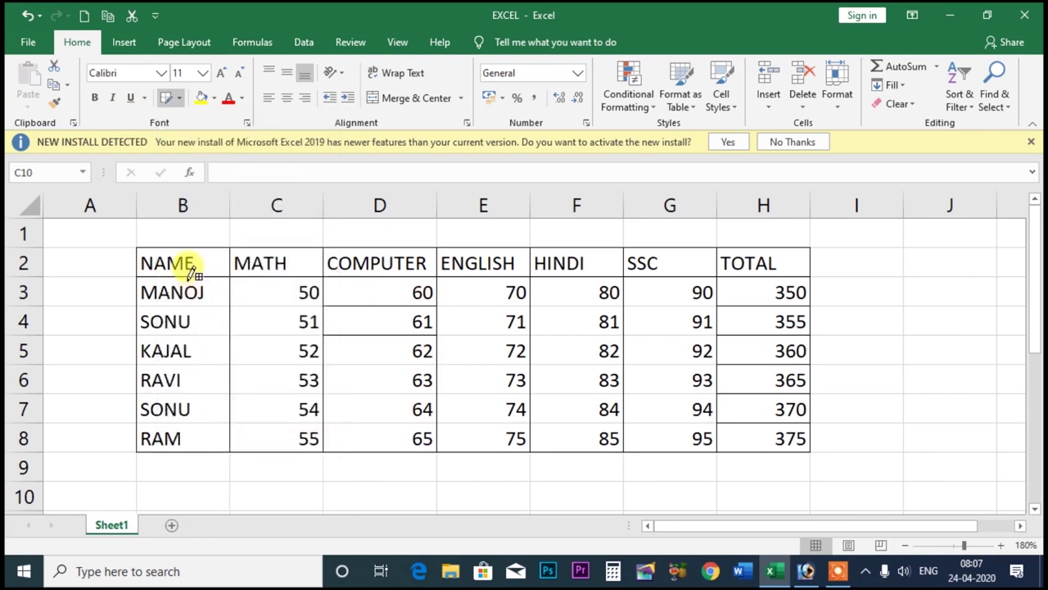
drag(141, 241, 234, 426)
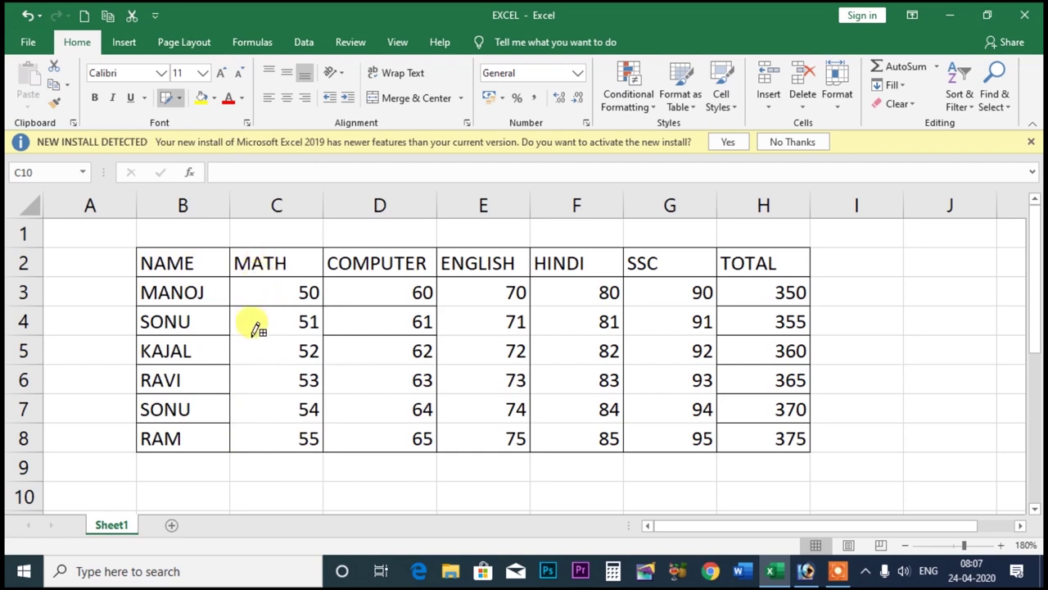
drag(255, 328, 266, 454)
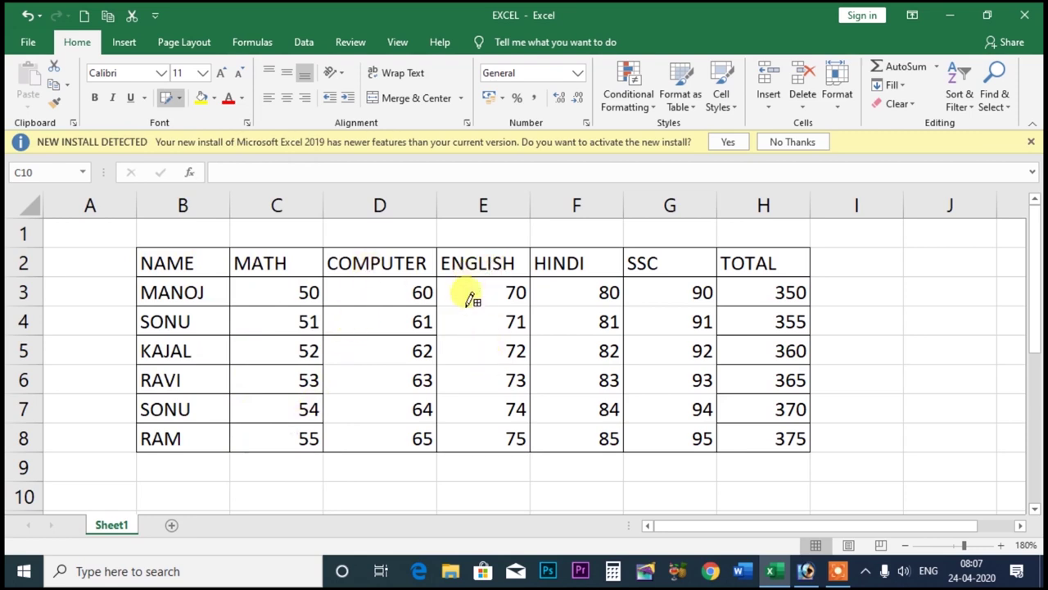
drag(468, 327, 472, 448)
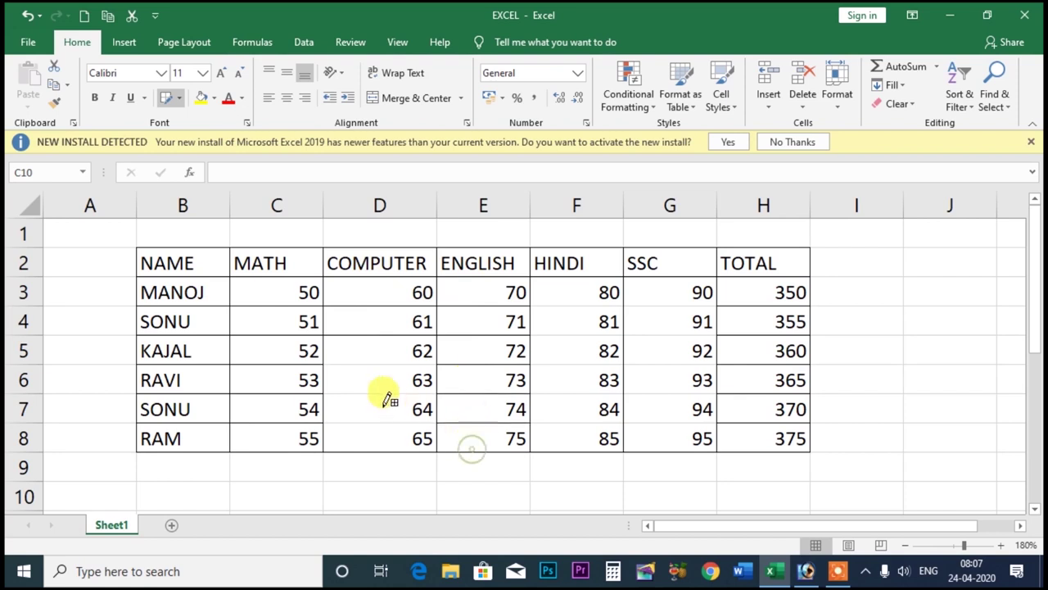
drag(370, 385, 363, 328)
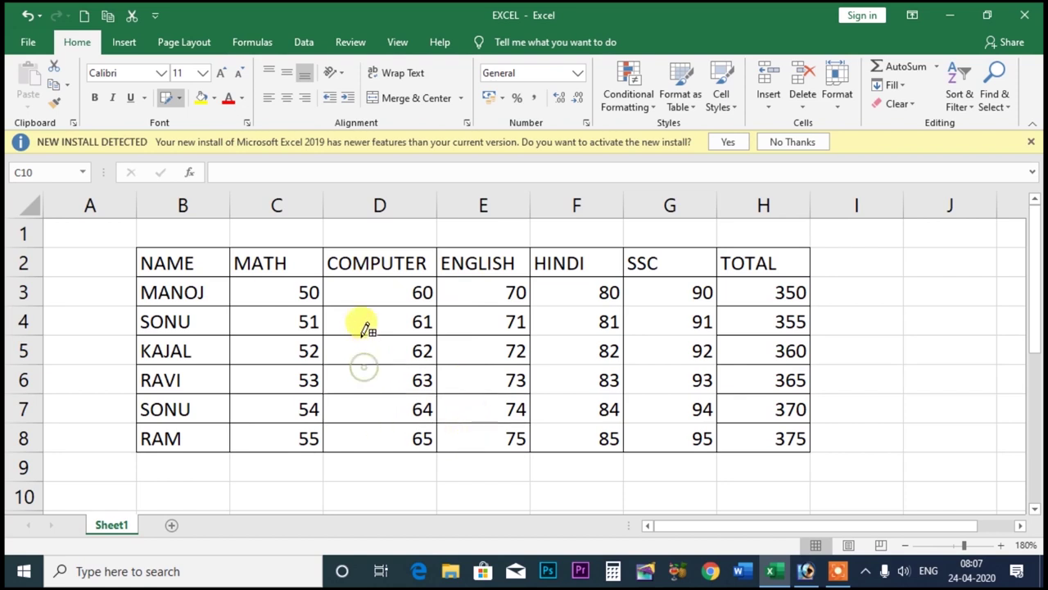
click(571, 310)
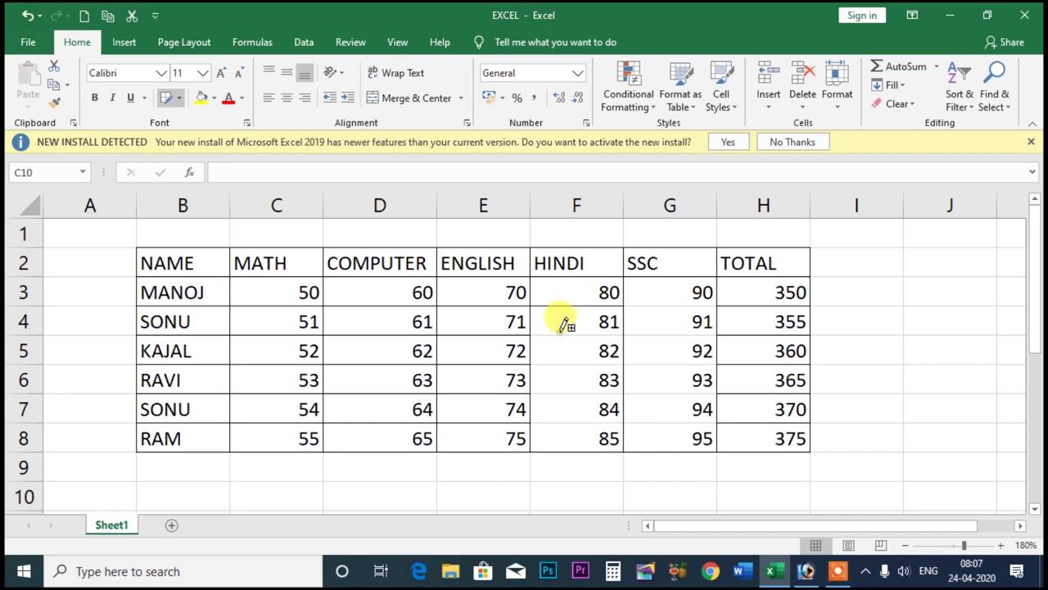
drag(561, 350, 564, 429)
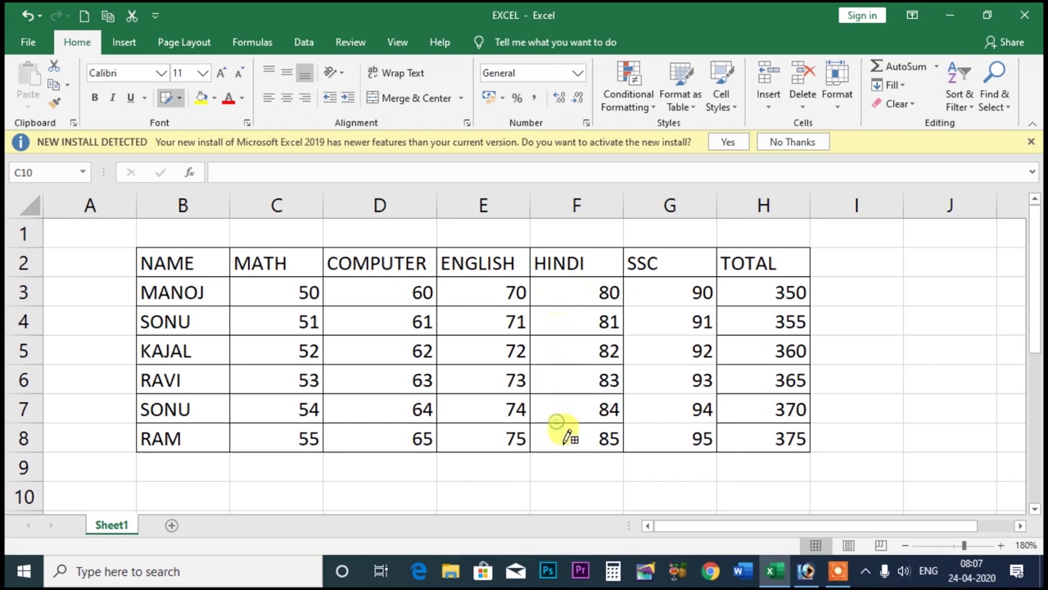
click(657, 302)
drag(658, 302, 658, 401)
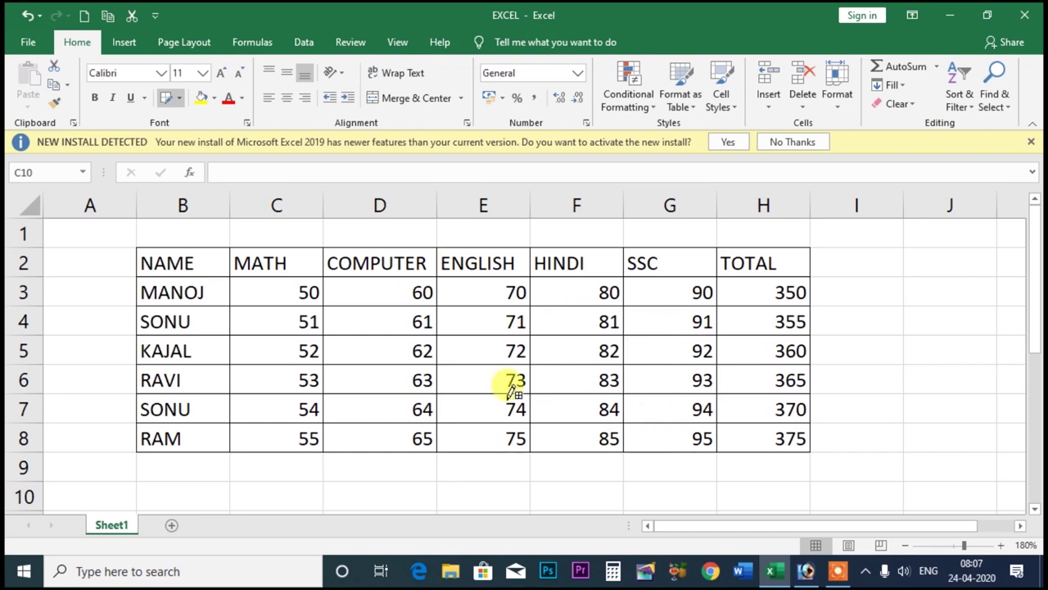
click(909, 282)
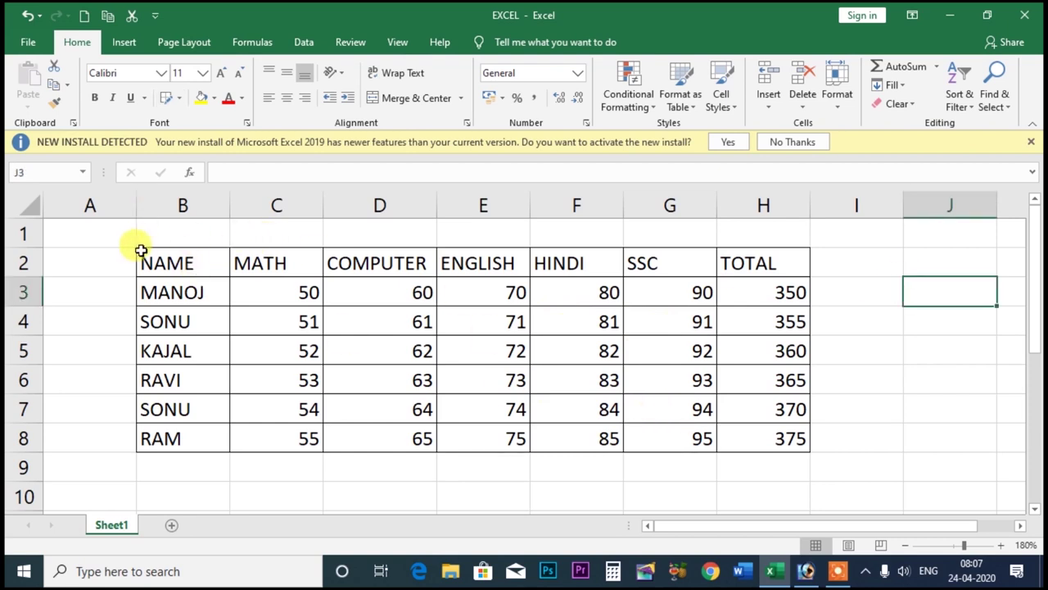
mouse_move(122, 237)
mouse_down()
mouse_move(829, 451)
mouse_move(830, 471)
mouse_up()
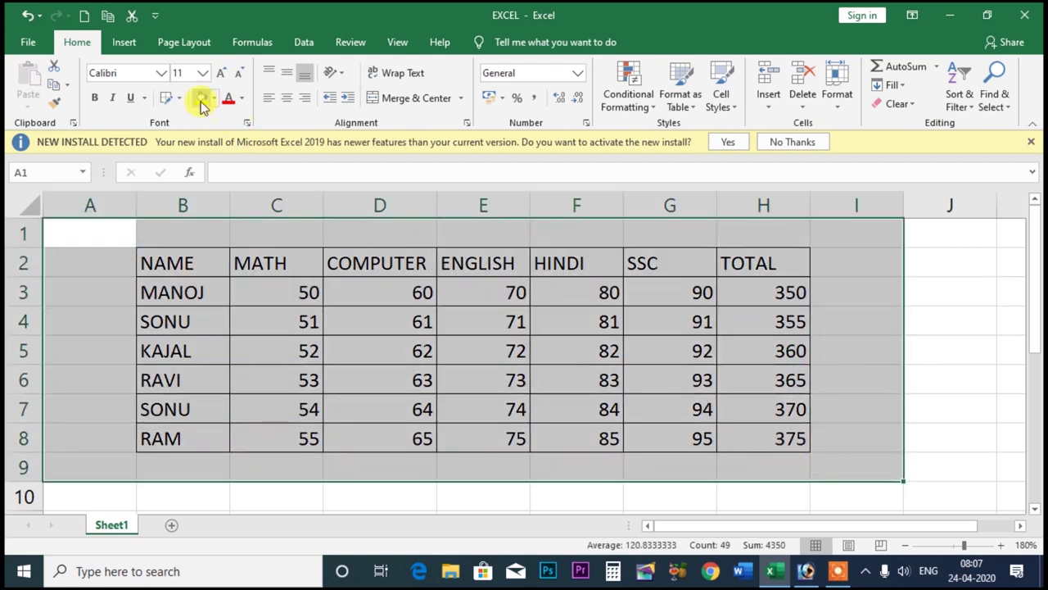
click(179, 98)
click(198, 179)
click(650, 456)
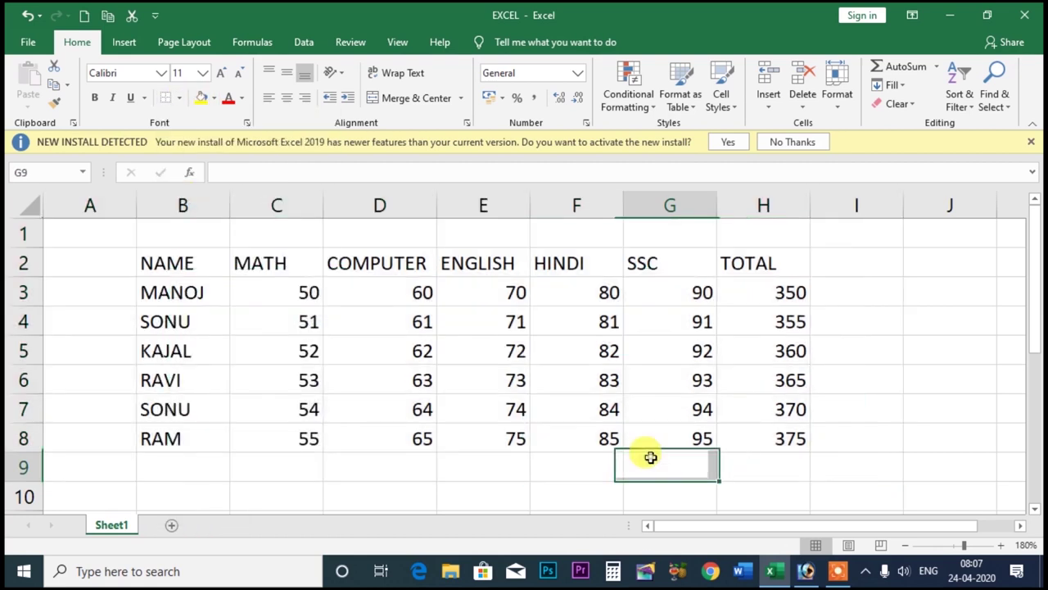
mouse_move(145, 262)
mouse_down()
mouse_move(278, 328)
mouse_move(783, 435)
mouse_up()
click(179, 97)
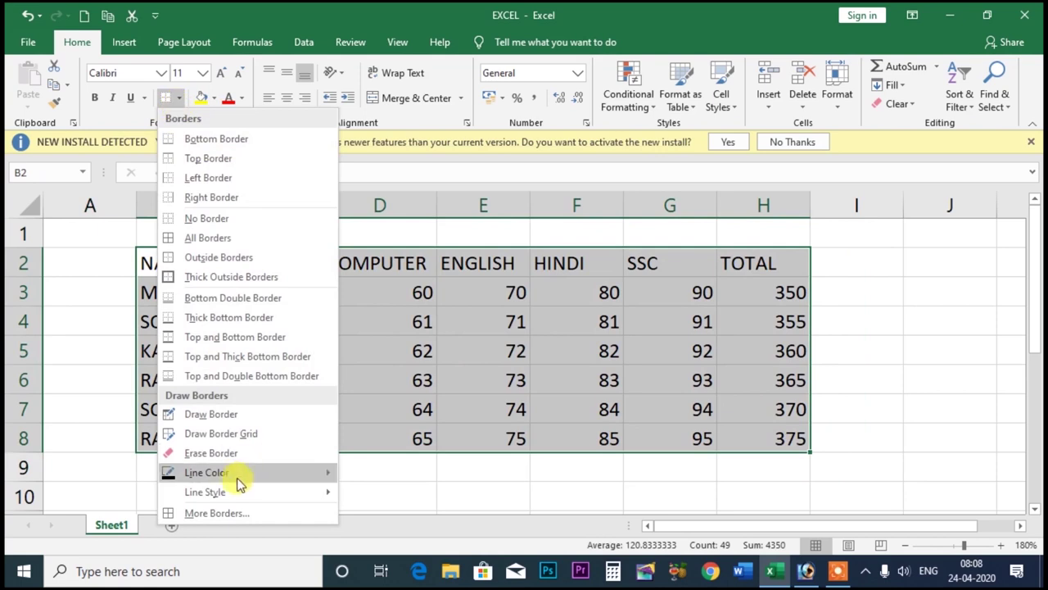
click(221, 441)
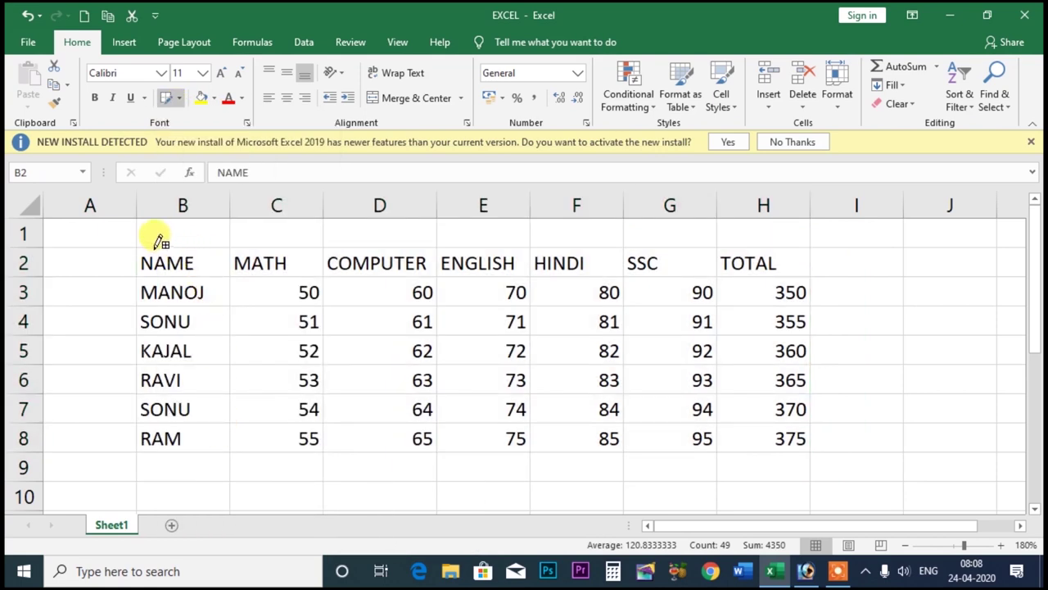
mouse_move(160, 239)
mouse_down()
mouse_move(251, 441)
mouse_move(511, 442)
mouse_up()
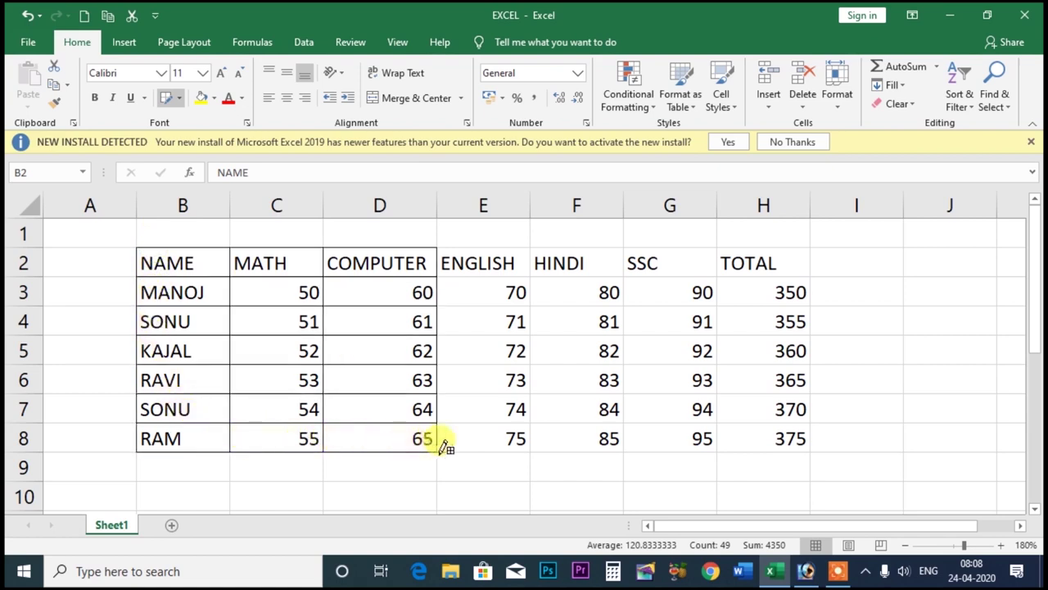
drag(512, 442, 779, 442)
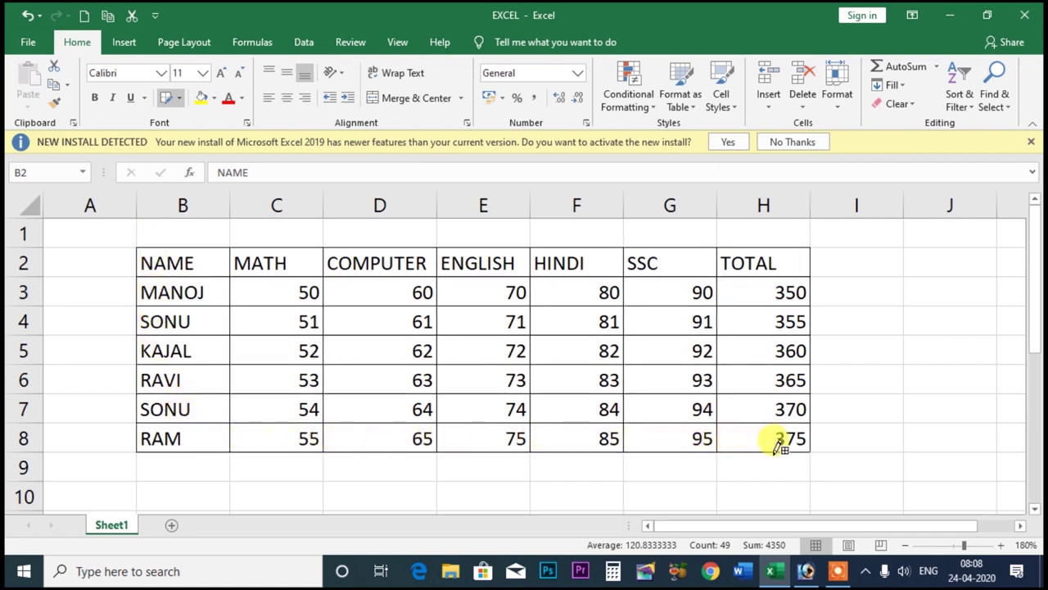
click(180, 98)
Step: Erase the borders from the NAME and MATH columns, row 3 and the rest of the table
mouse_move(271, 496)
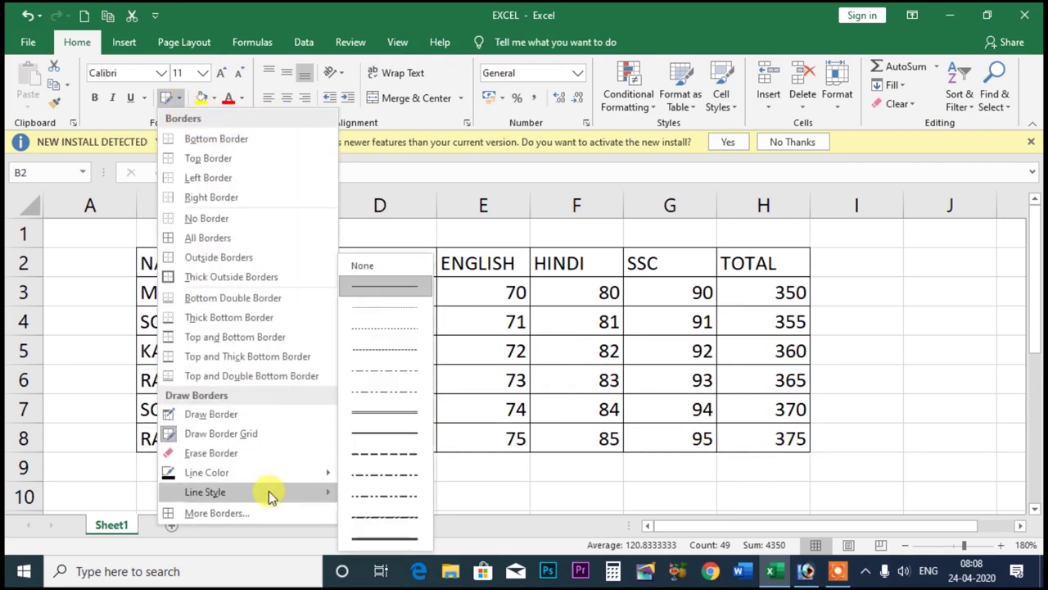
click(233, 453)
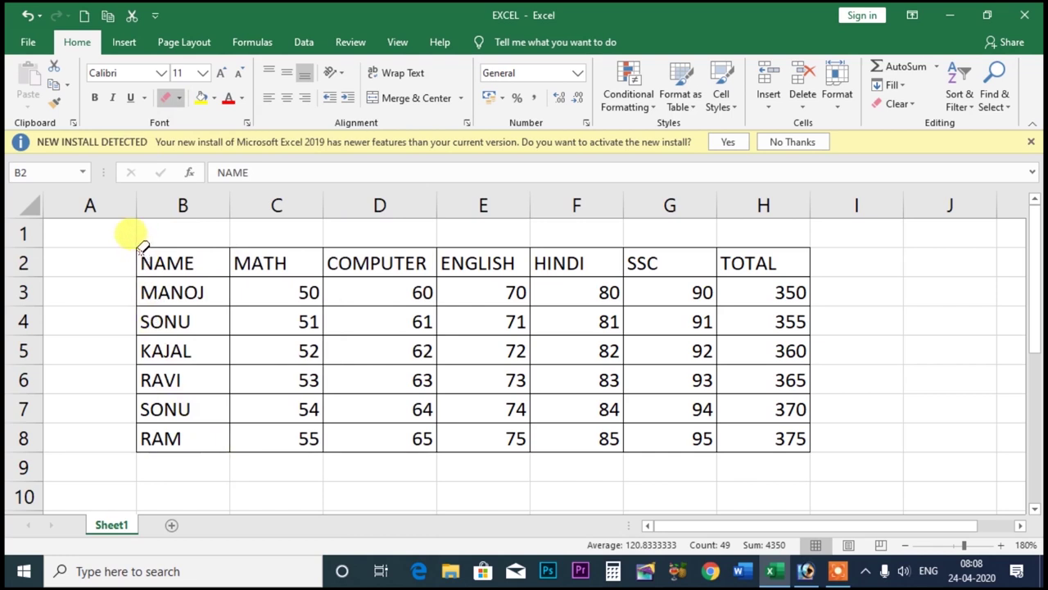
drag(139, 247, 211, 448)
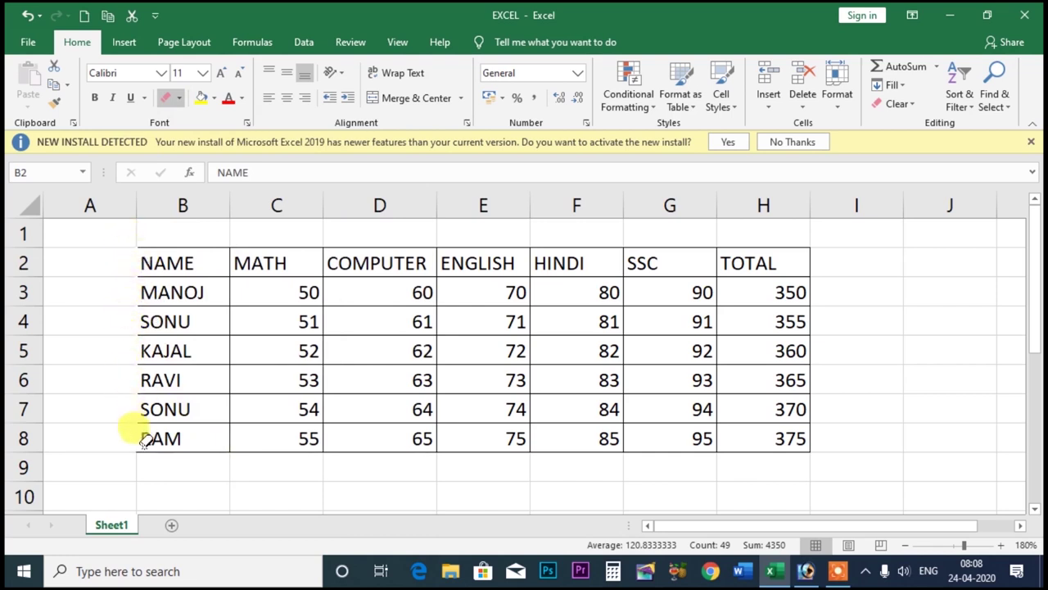
drag(238, 254, 274, 435)
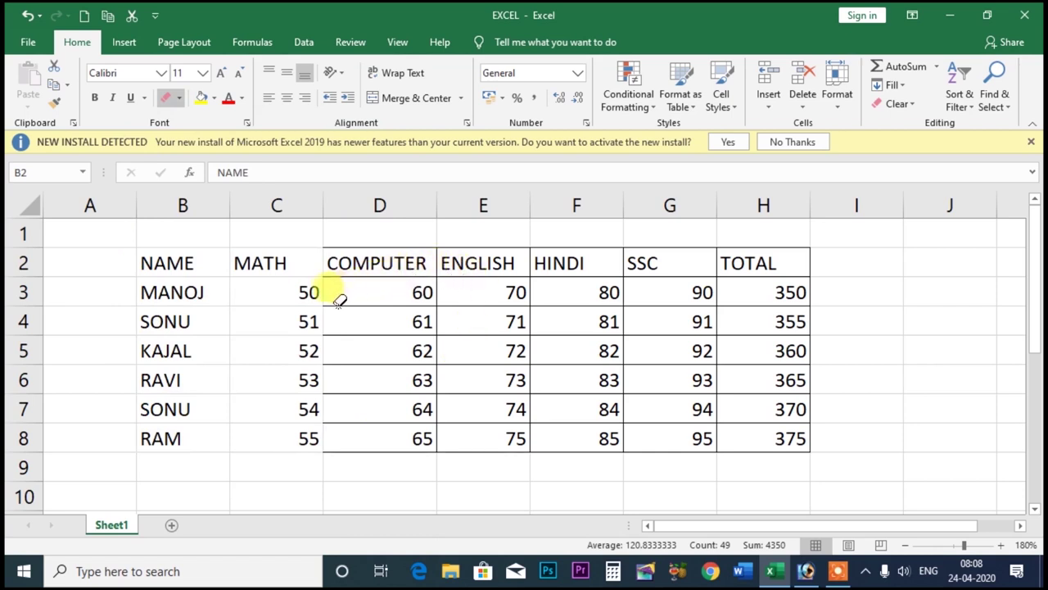
drag(331, 295, 791, 299)
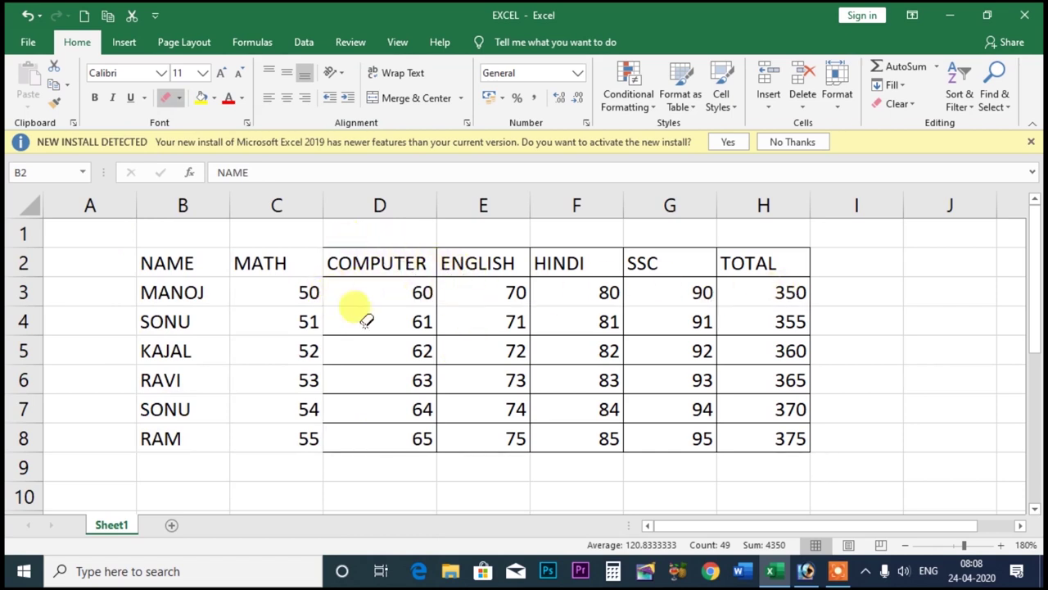
mouse_move(335, 423)
mouse_down()
mouse_move(331, 442)
mouse_move(807, 210)
mouse_up()
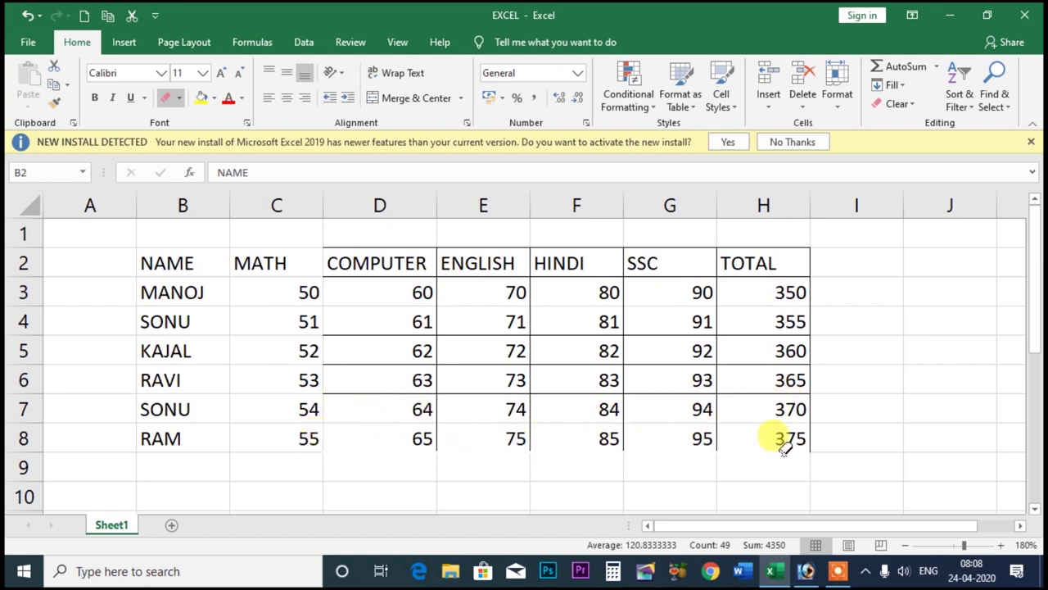
Step: Dismiss the fill and border menus unchanged, leave erase mode and select B2:H8
click(212, 99)
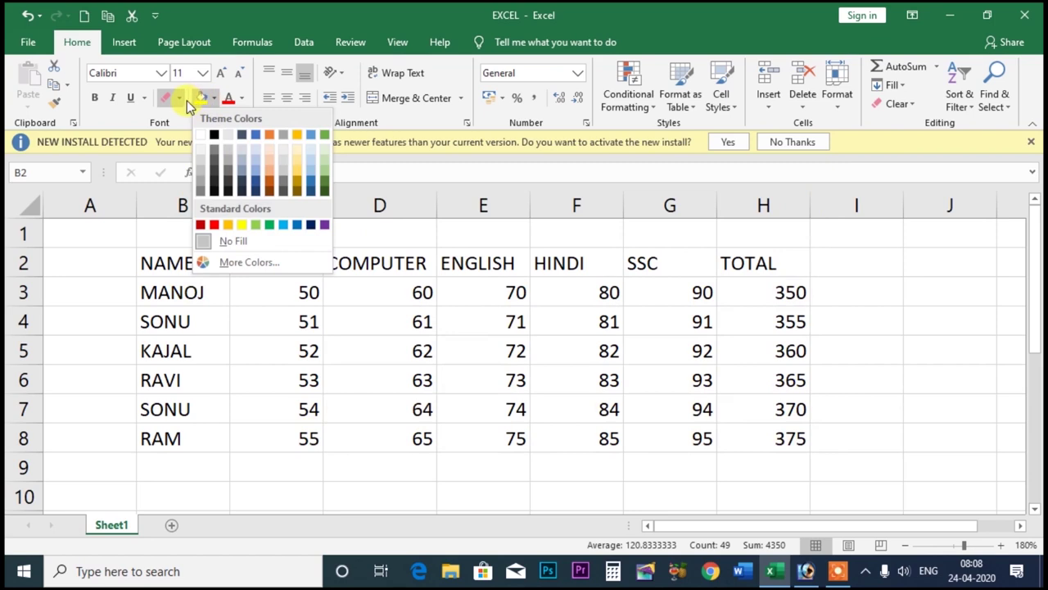
click(172, 260)
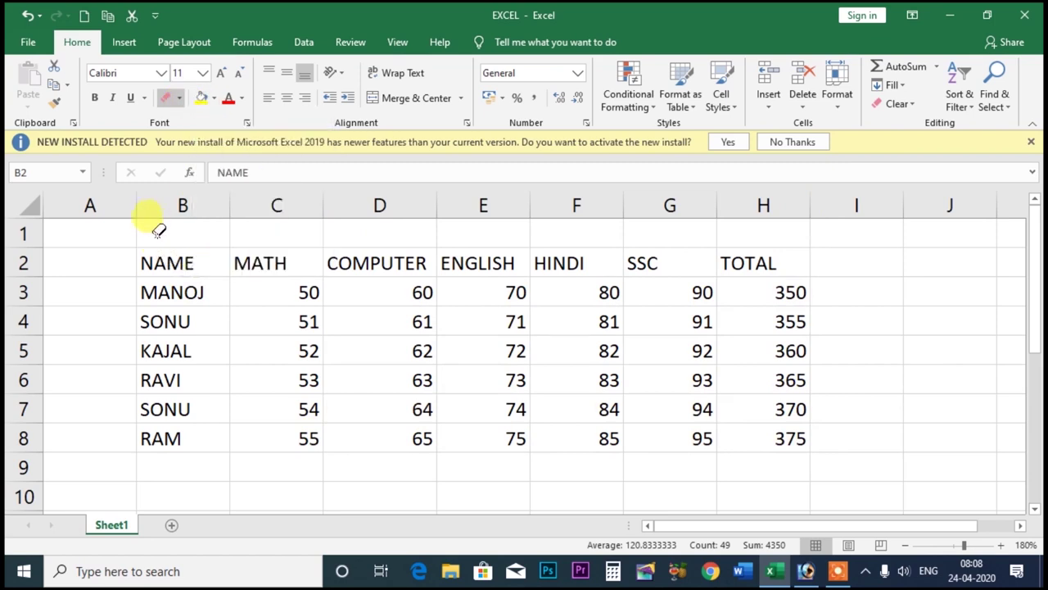
click(178, 98)
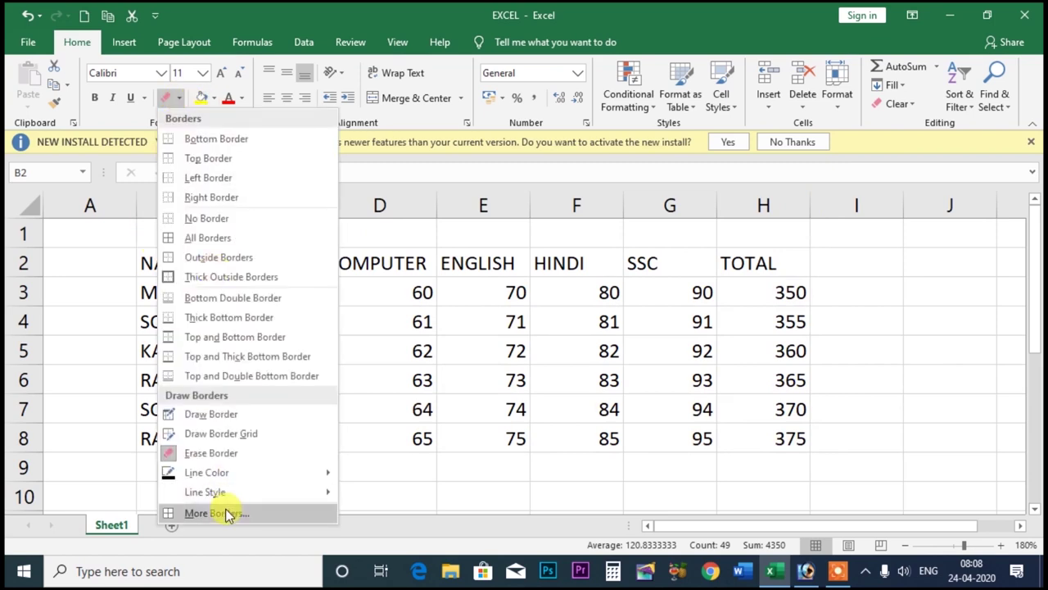
click(847, 289)
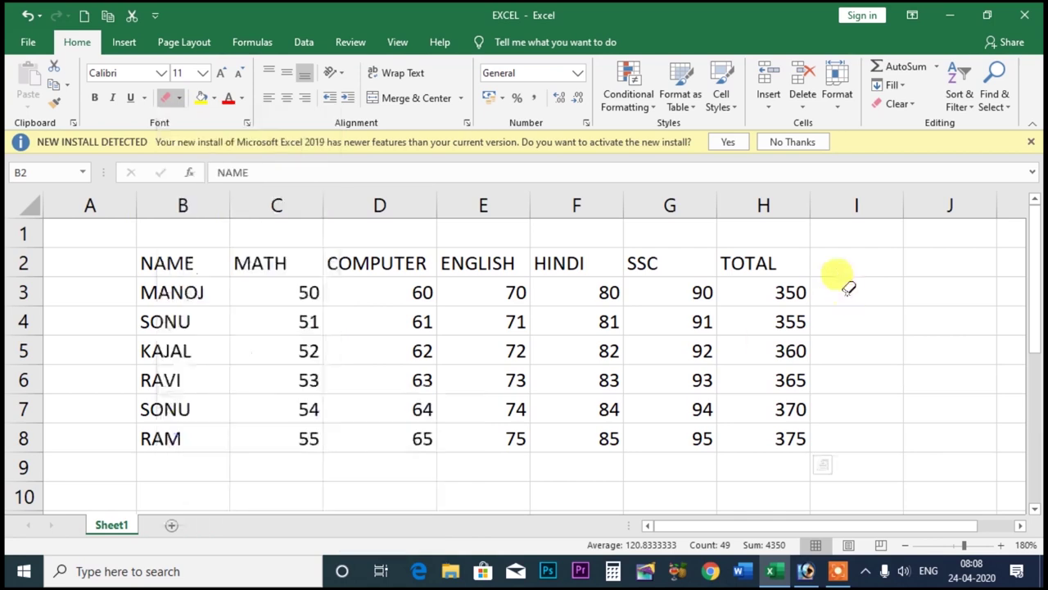
click(901, 297)
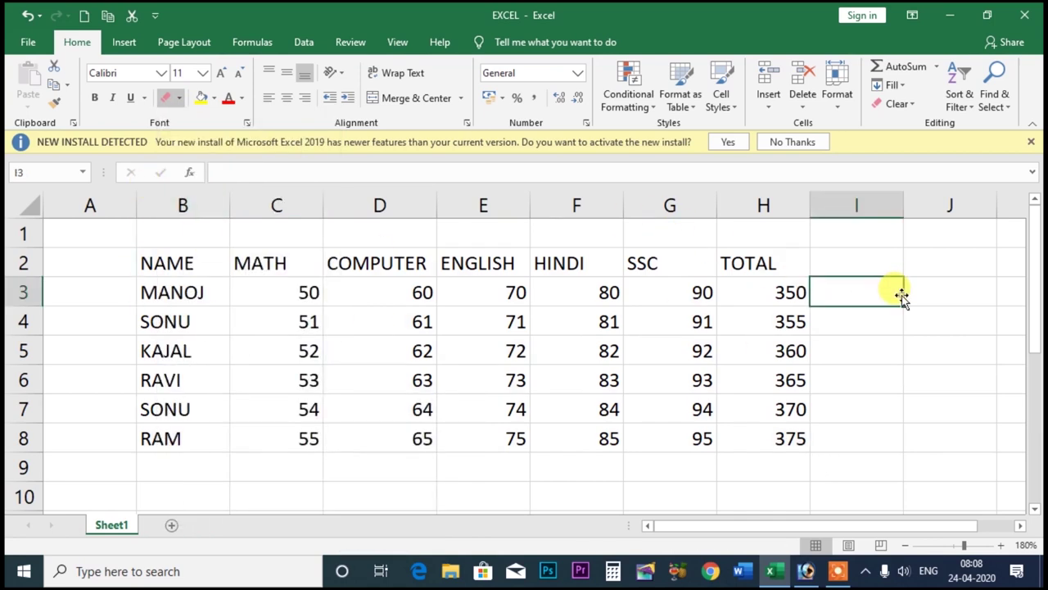
drag(147, 262, 778, 438)
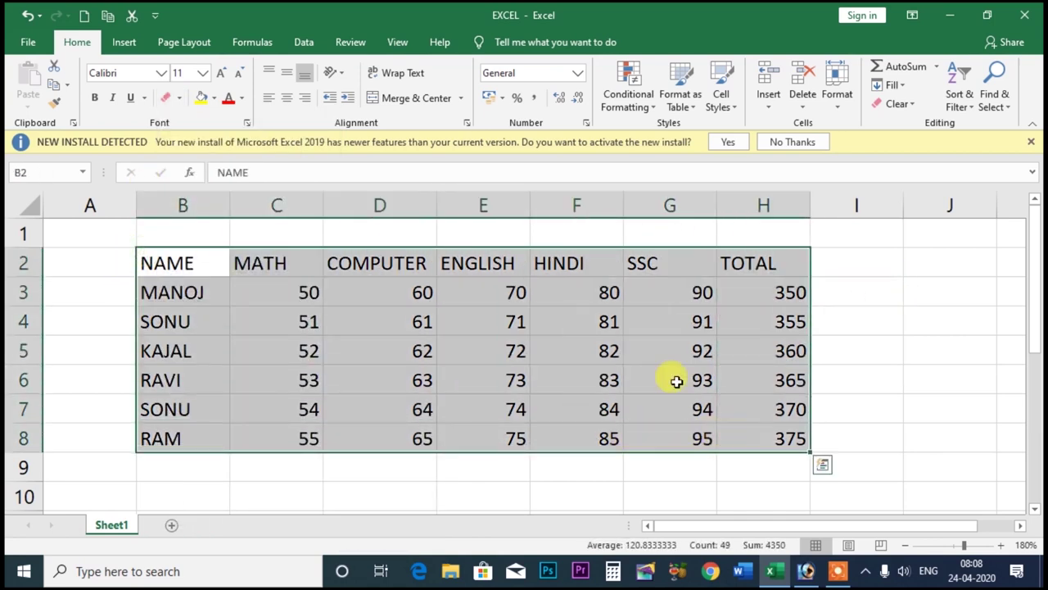
Step: Give B2:H8 All Borders, then draw a red top border on C2
click(175, 98)
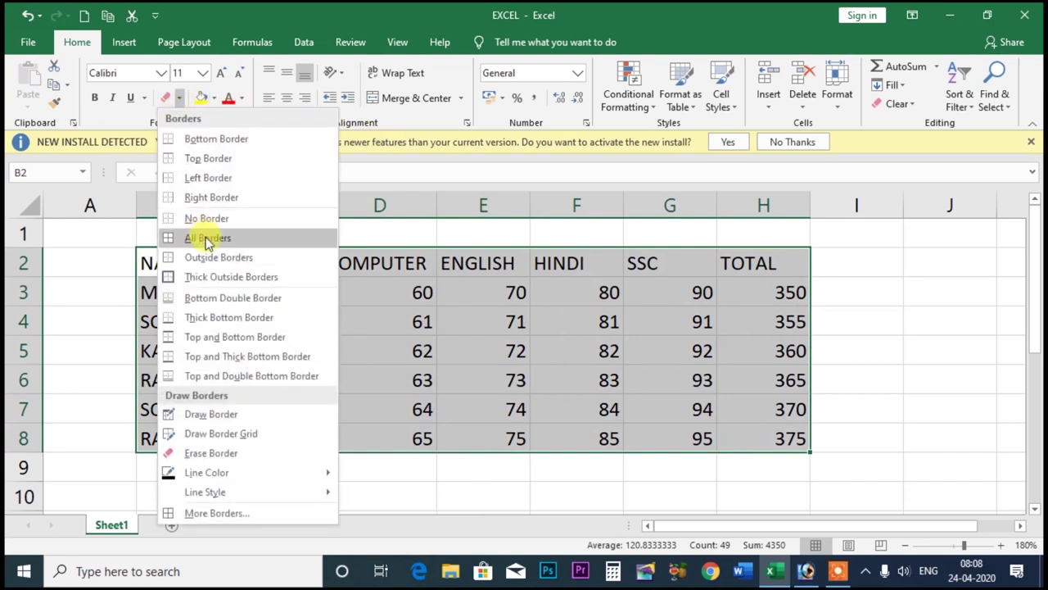
click(205, 236)
click(177, 97)
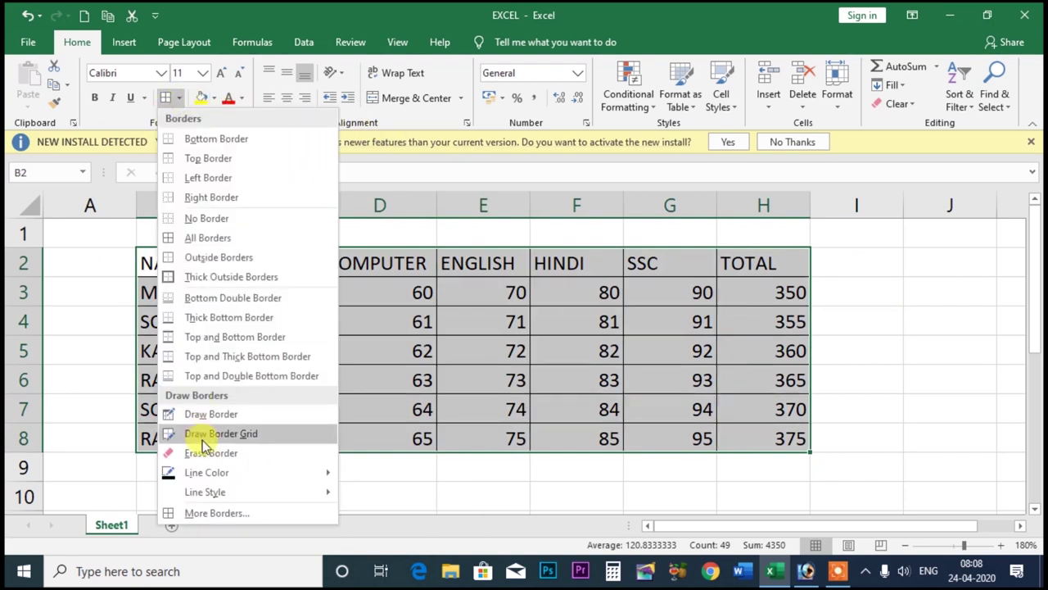
mouse_move(216, 481)
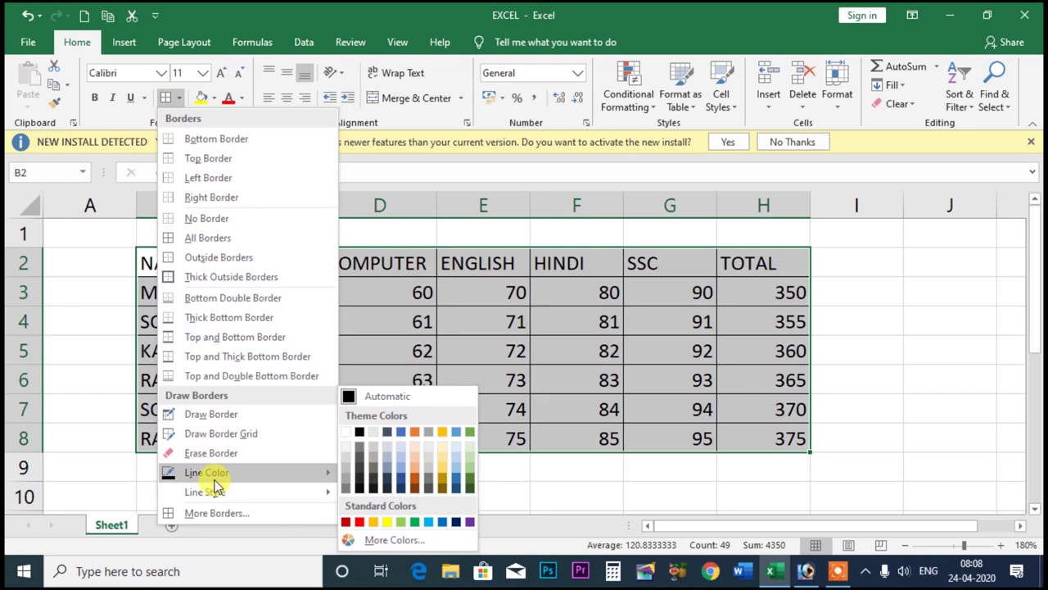
click(364, 521)
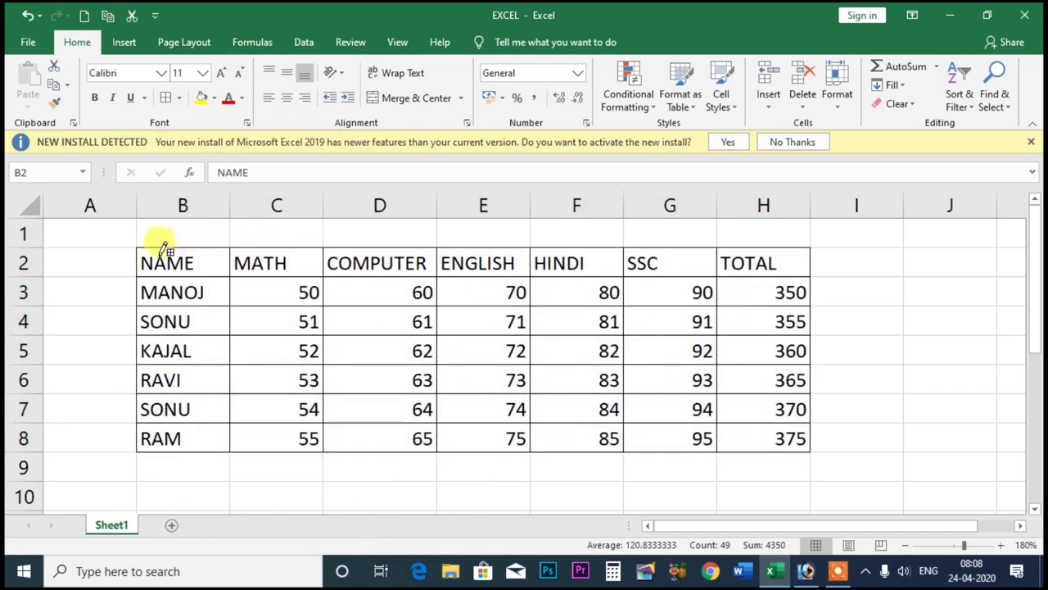
click(286, 246)
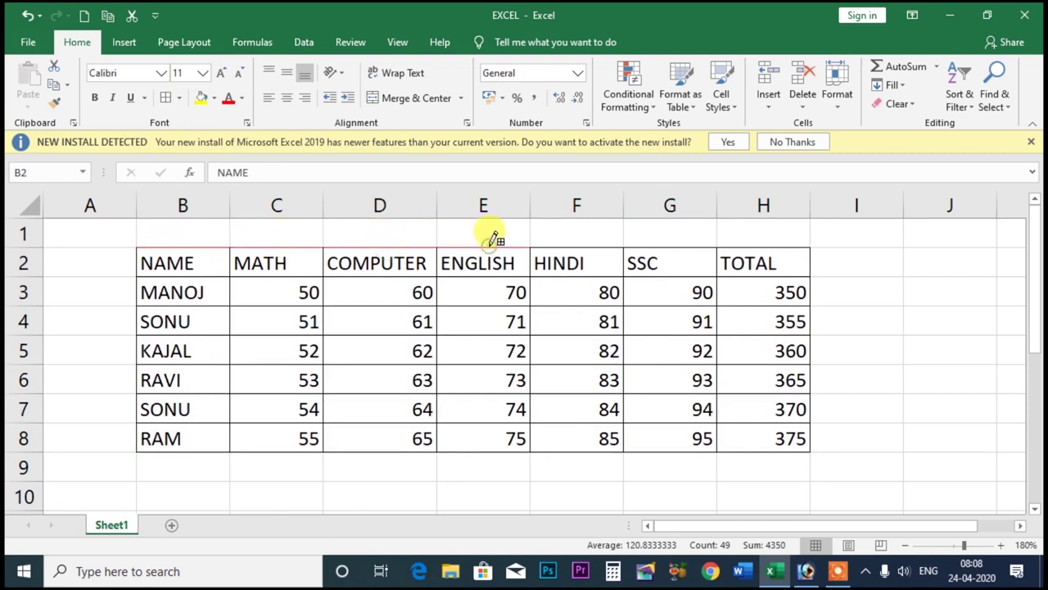
Step: Switch the line colour to green and draw a border on C8's bottom edge
click(214, 97)
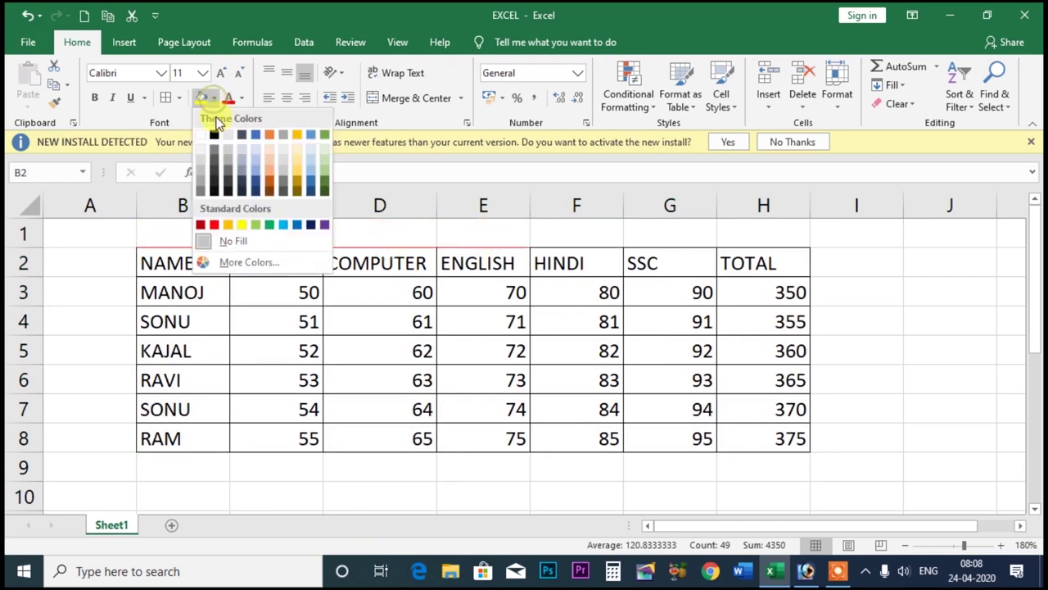
click(178, 98)
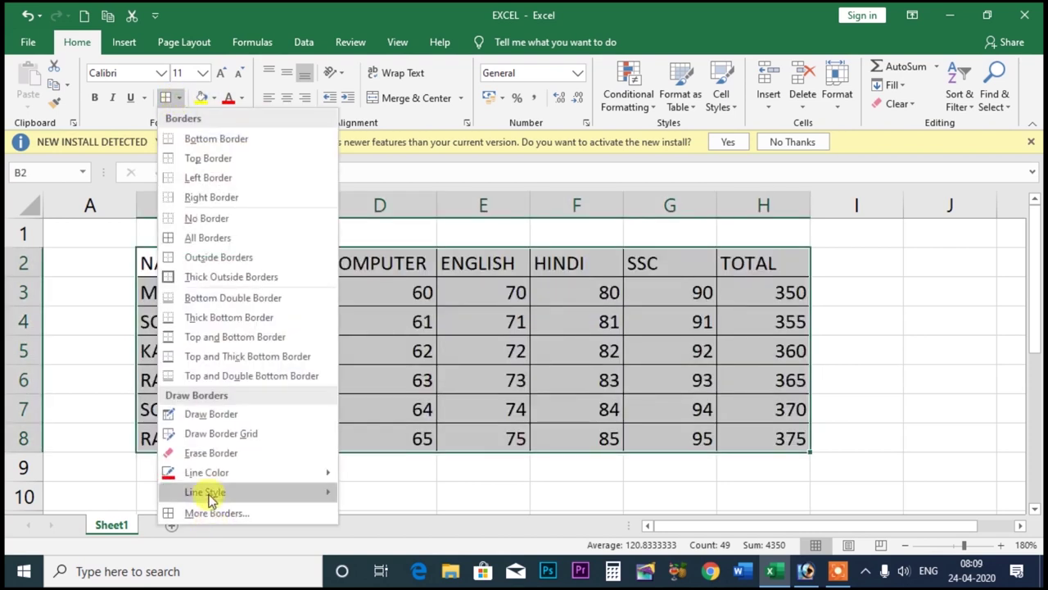
mouse_move(205, 473)
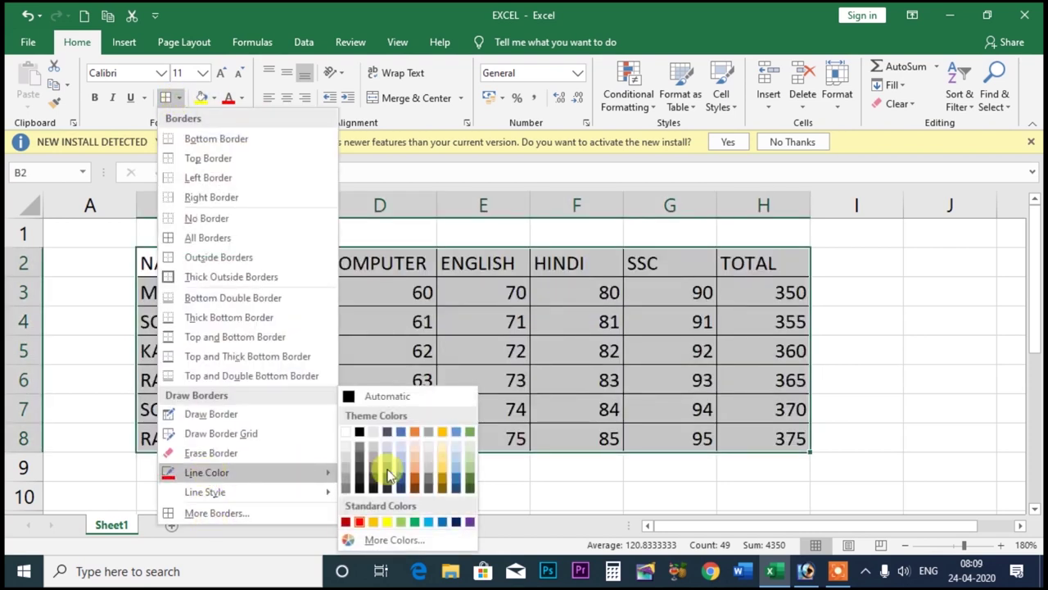
click(416, 522)
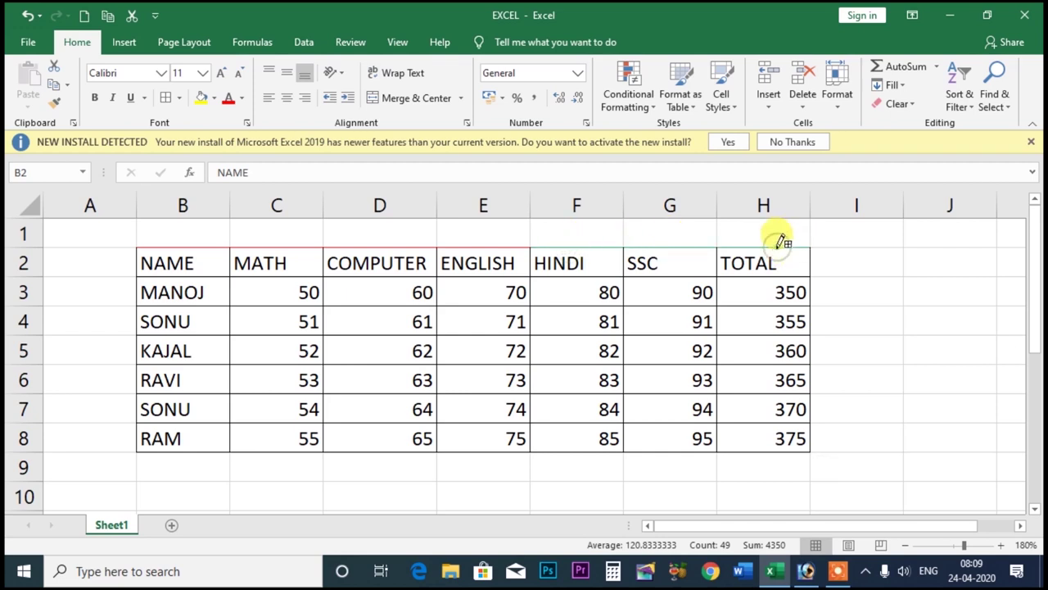
click(282, 451)
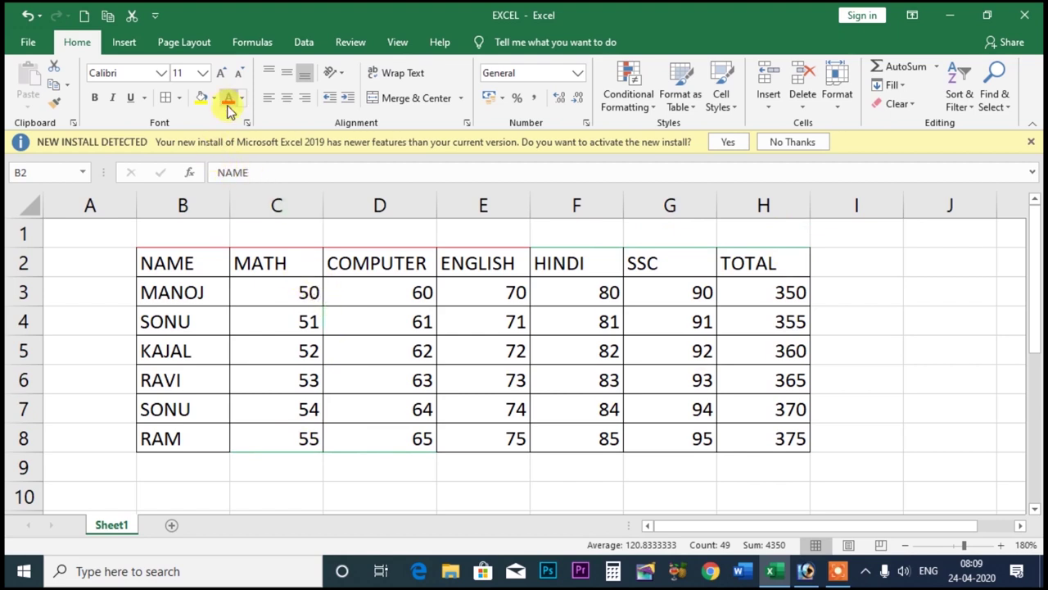
Step: Set the border line colour to a custom dark blue, #291A96, via More Colors
click(173, 99)
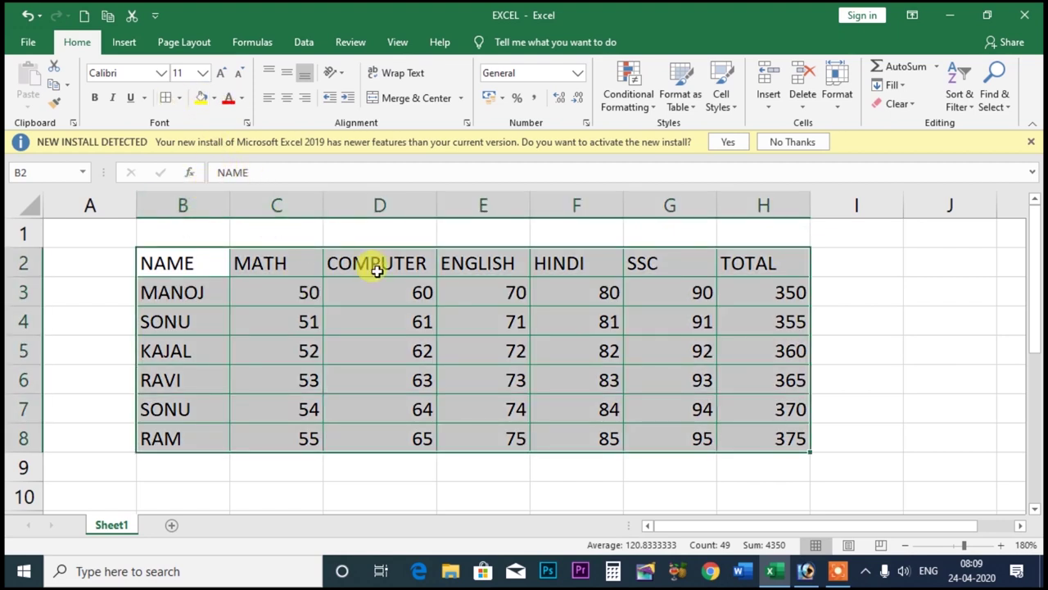
click(181, 98)
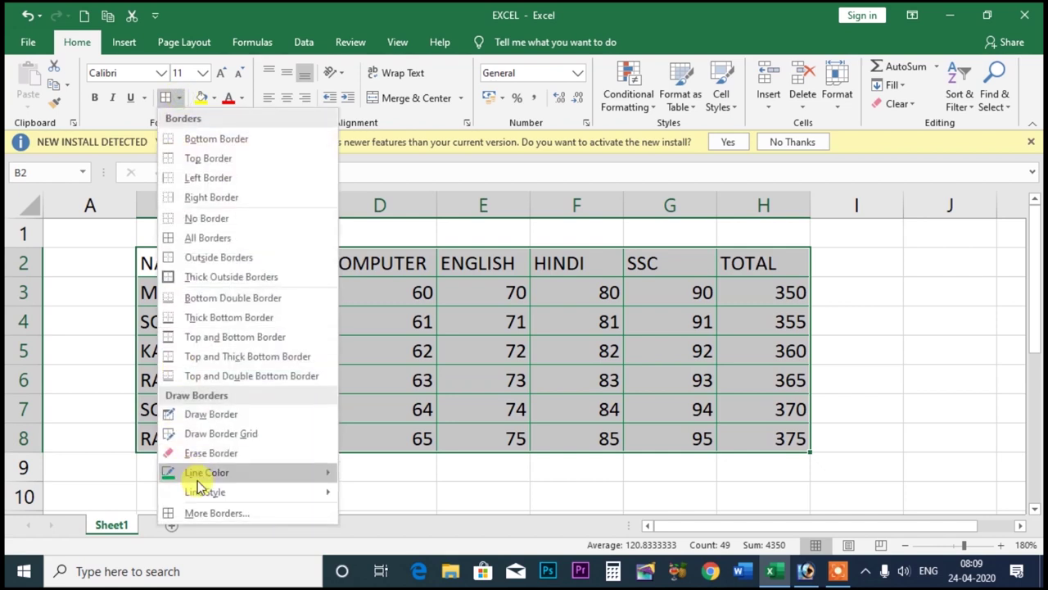
mouse_move(192, 474)
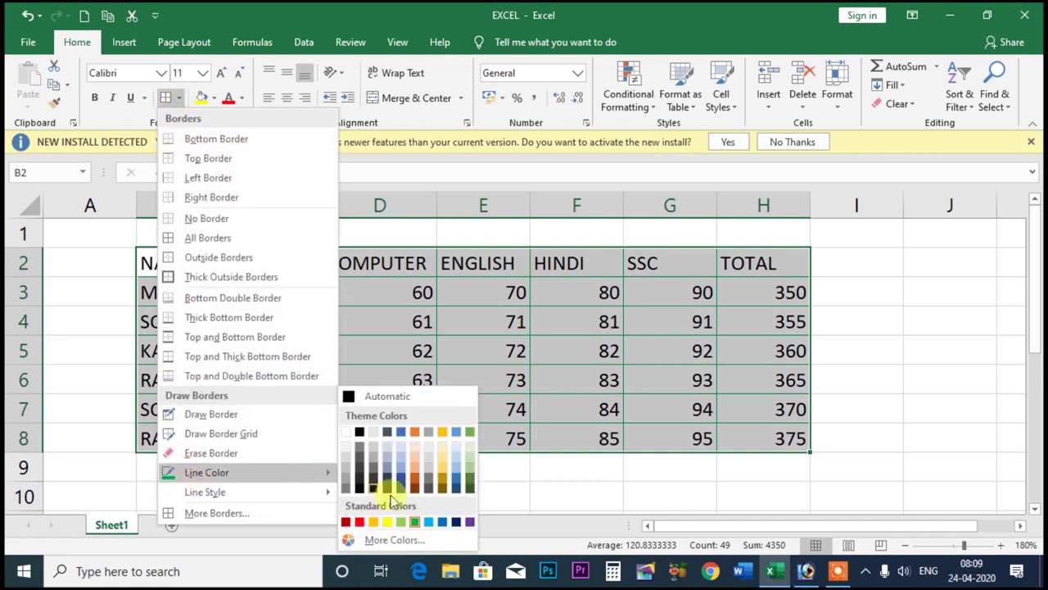
click(404, 541)
click(377, 238)
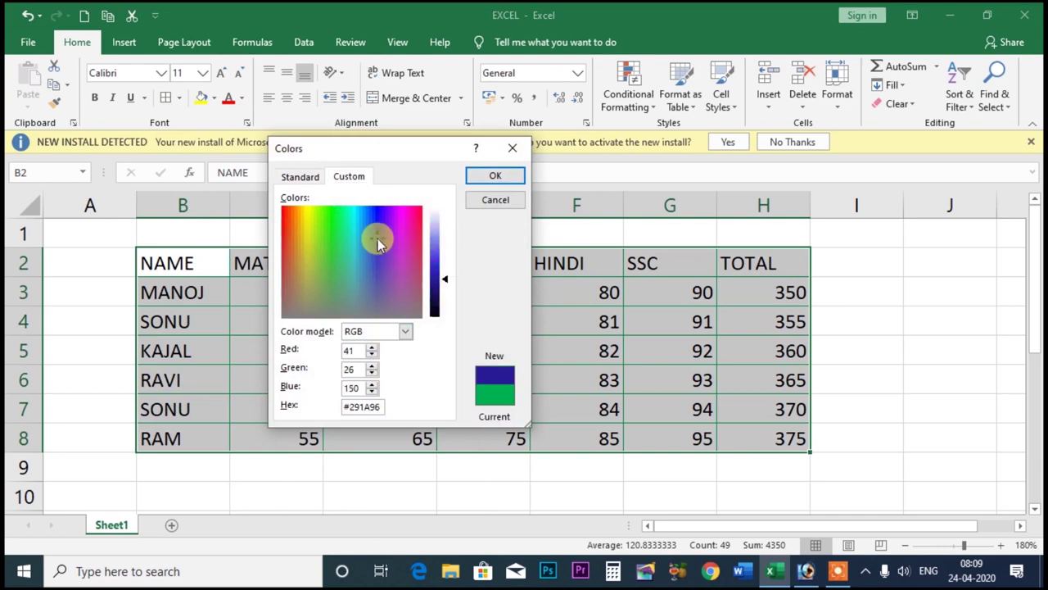
click(495, 175)
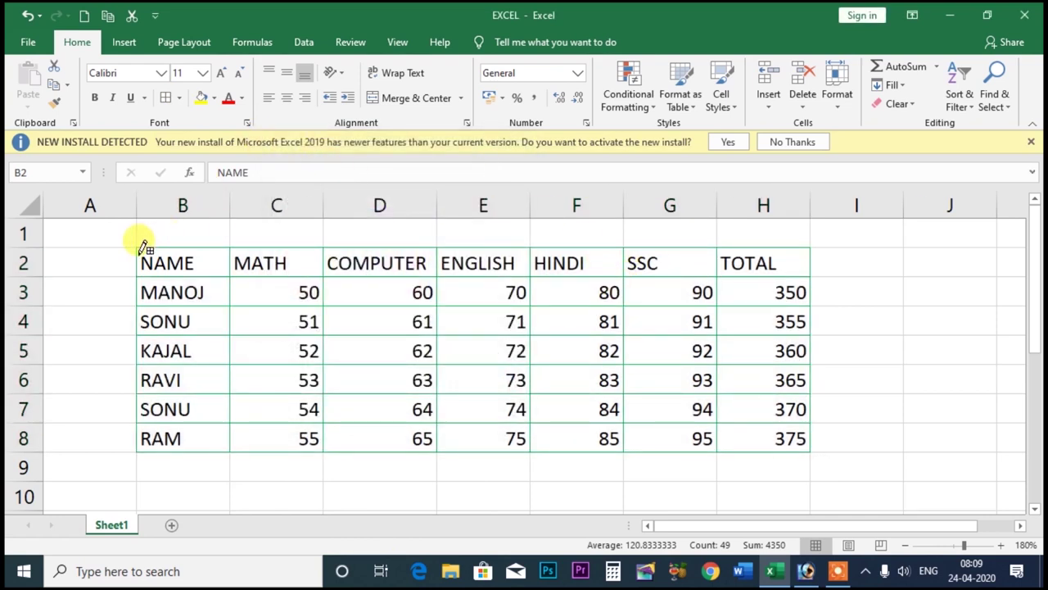
Step: Reselect B2:H8, choose a double line style and draw a double top border along F2:G2
click(909, 318)
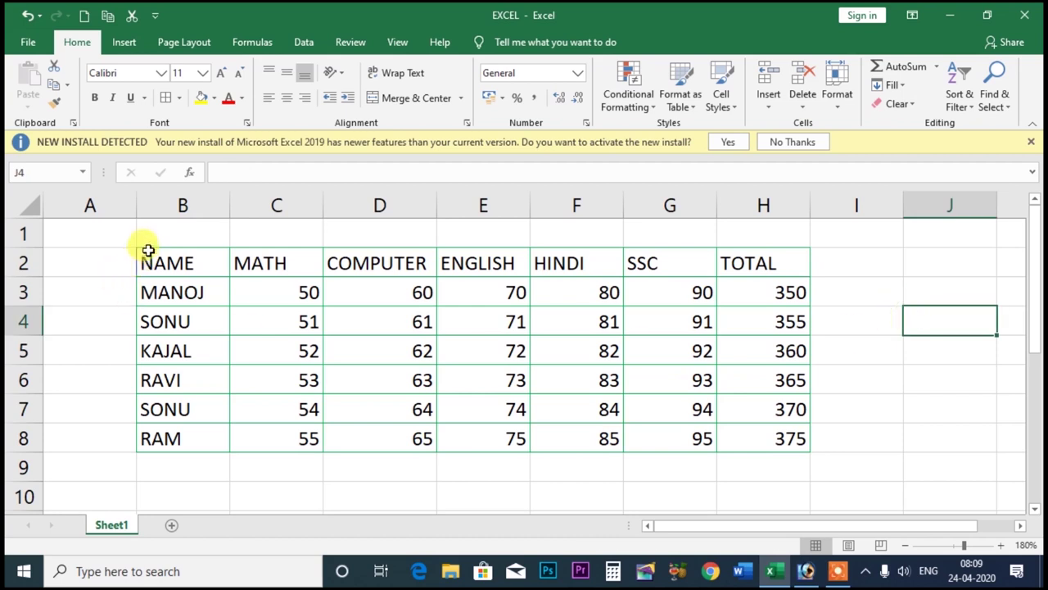
drag(147, 254, 778, 438)
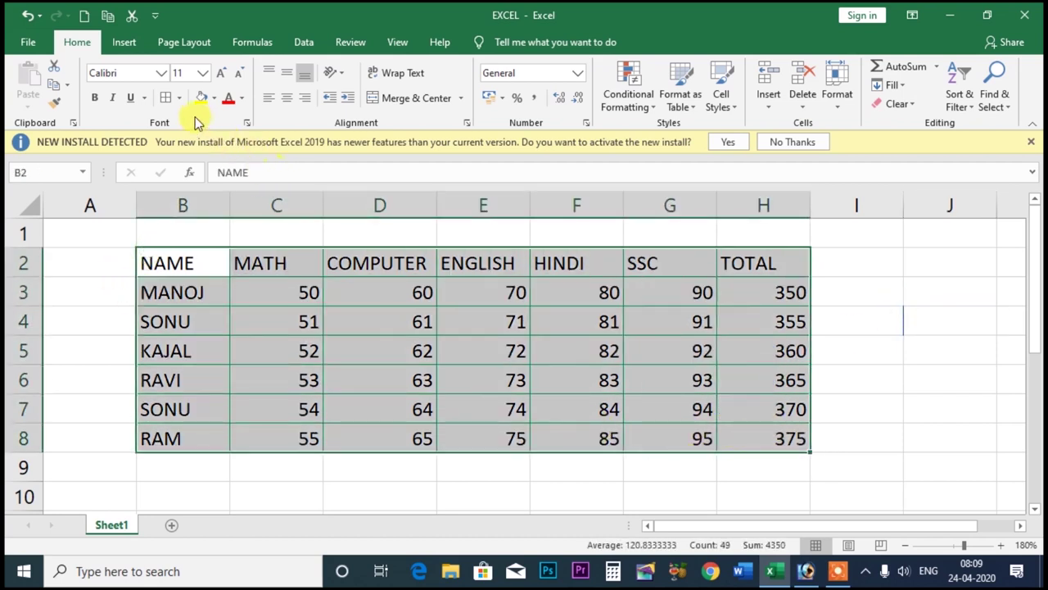
click(179, 97)
mouse_move(232, 495)
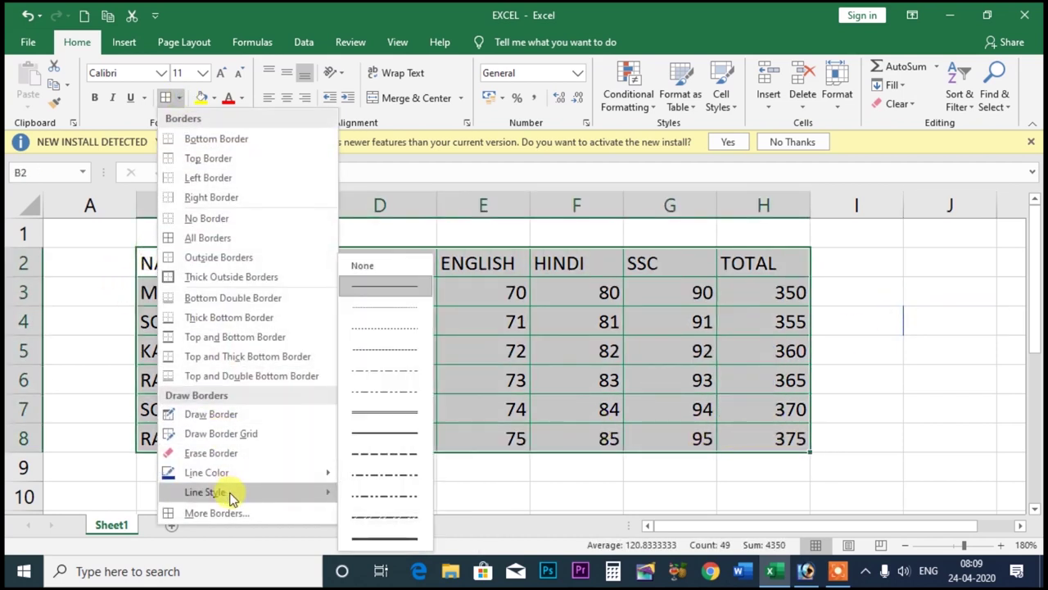
click(405, 416)
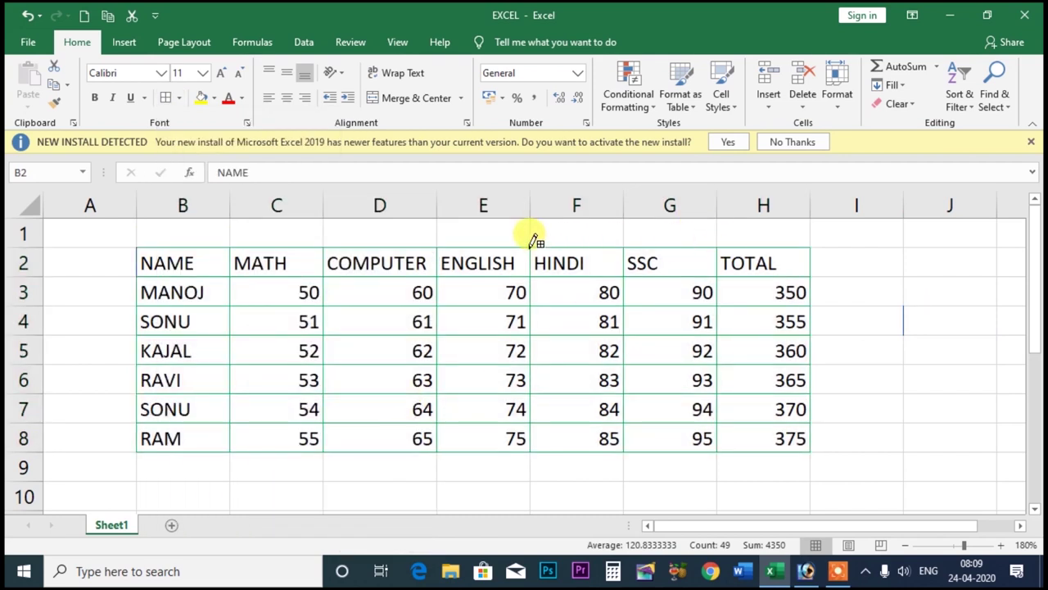
drag(556, 240, 709, 238)
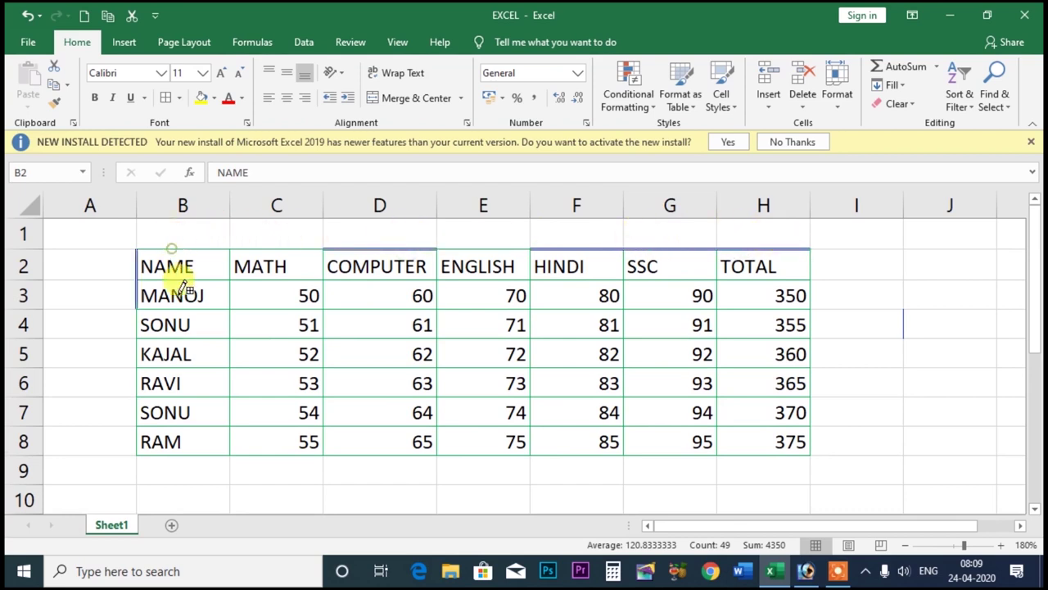
Step: Draw blue borders around every cell of columns B through H
drag(178, 246, 196, 459)
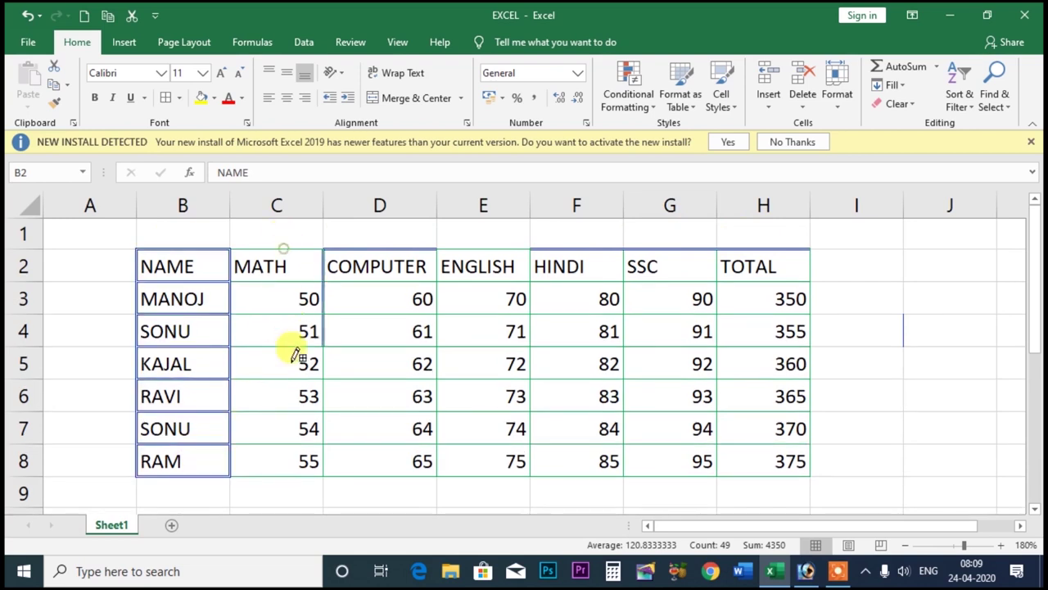
drag(291, 240, 297, 459)
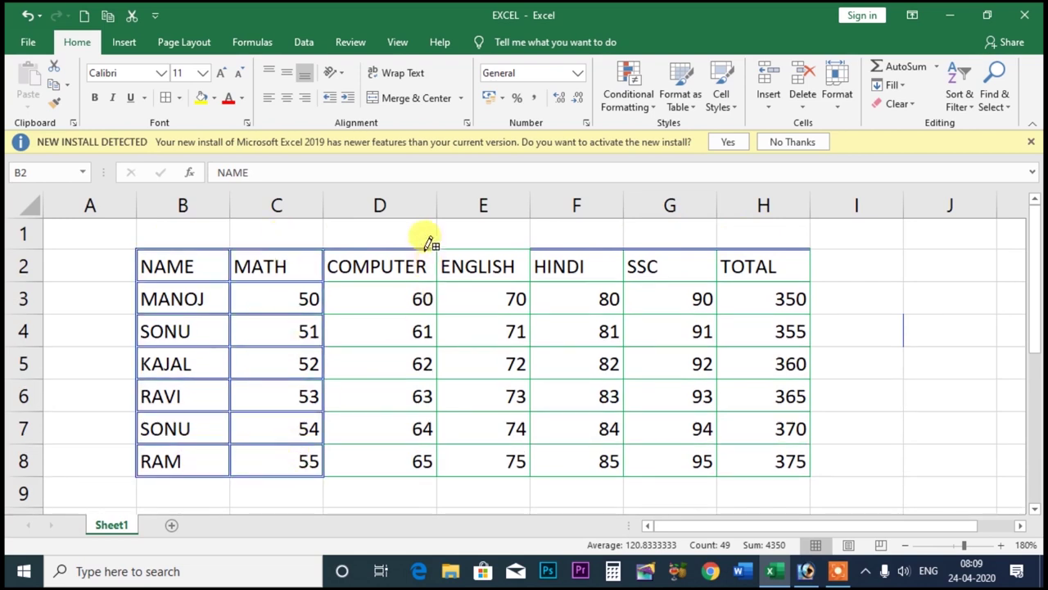
drag(426, 237, 377, 463)
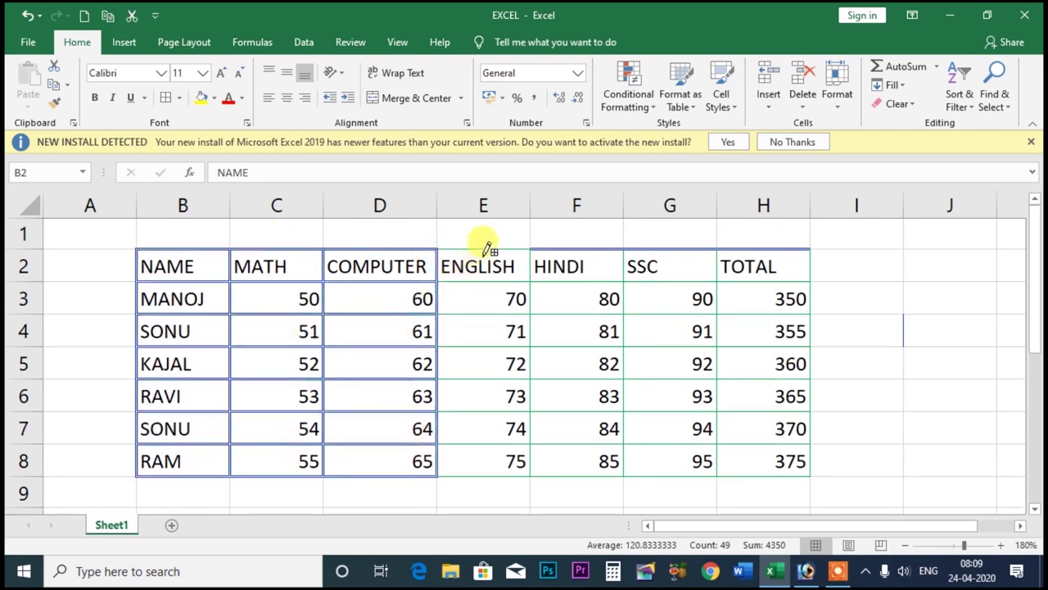
drag(483, 244, 482, 460)
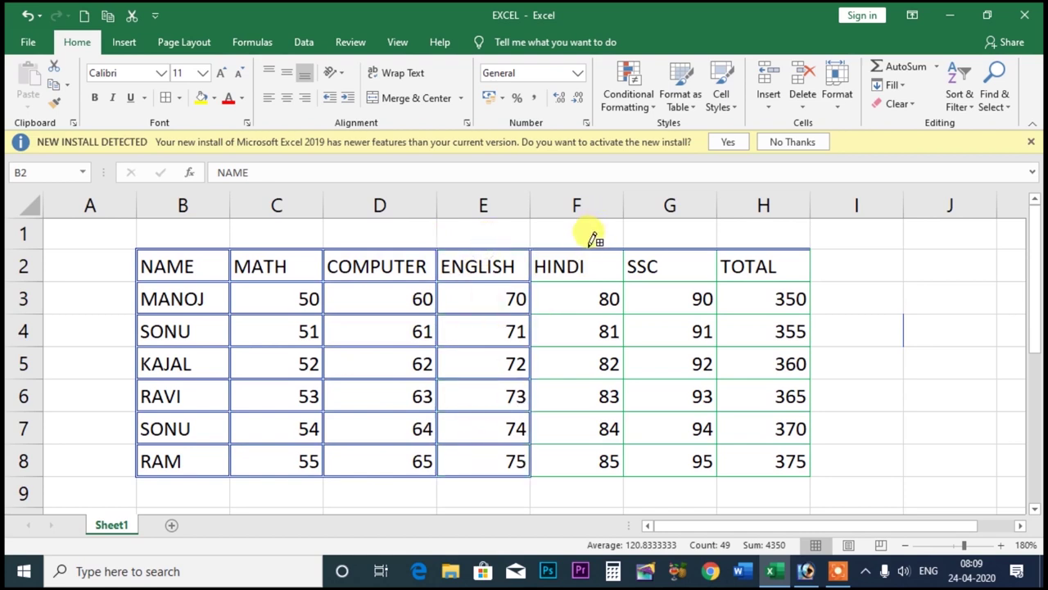
drag(592, 238, 573, 457)
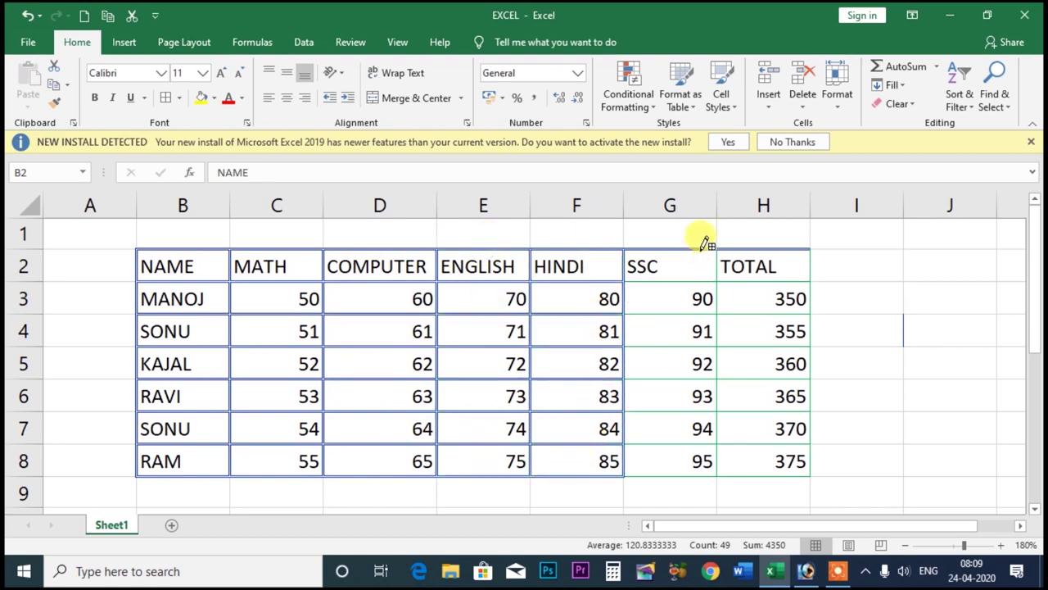
drag(702, 241, 674, 446)
mouse_move(752, 239)
mouse_down()
mouse_move(770, 346)
mouse_move(766, 454)
mouse_up()
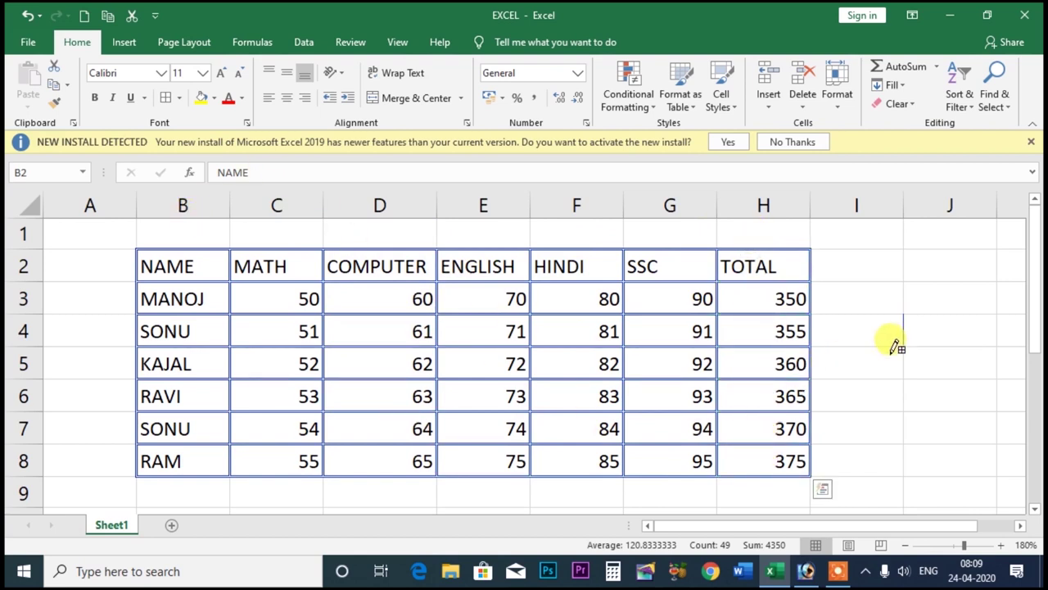
Step: Choose a thick line style and outline the cells of columns D and E
click(180, 97)
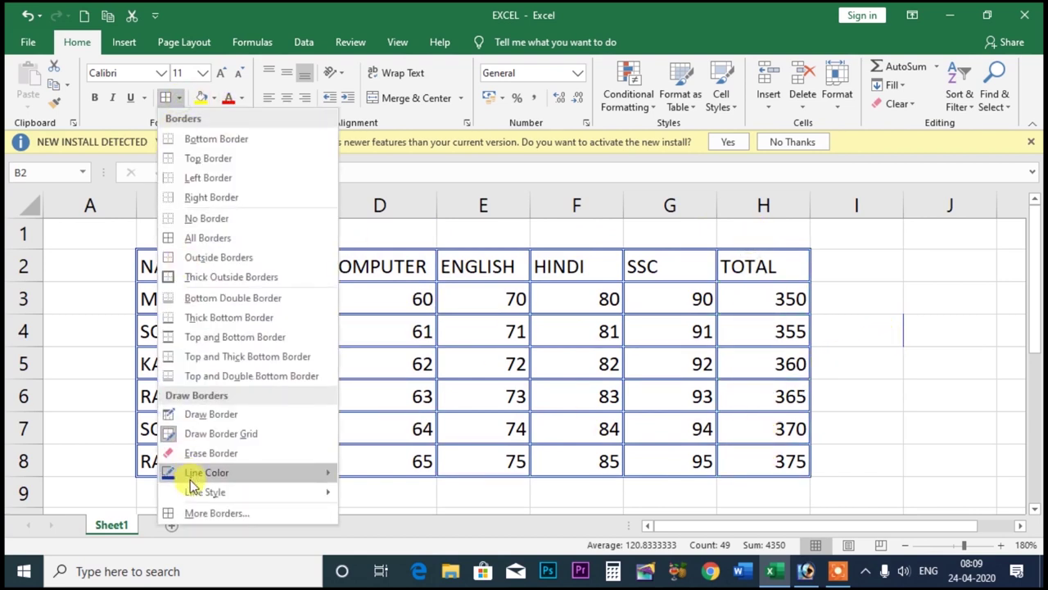
mouse_move(205, 492)
click(391, 540)
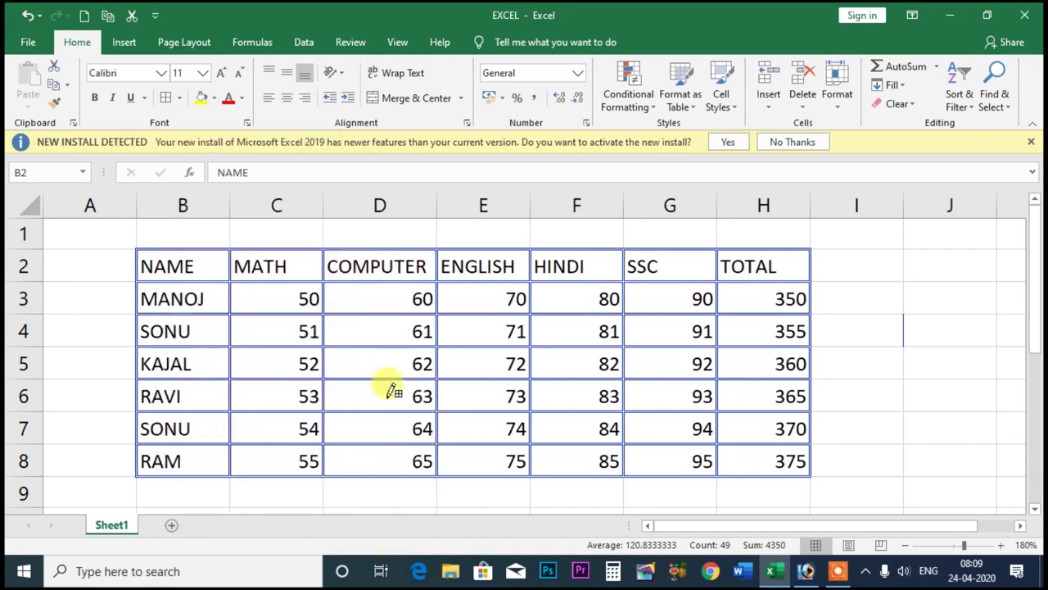
drag(364, 242, 381, 449)
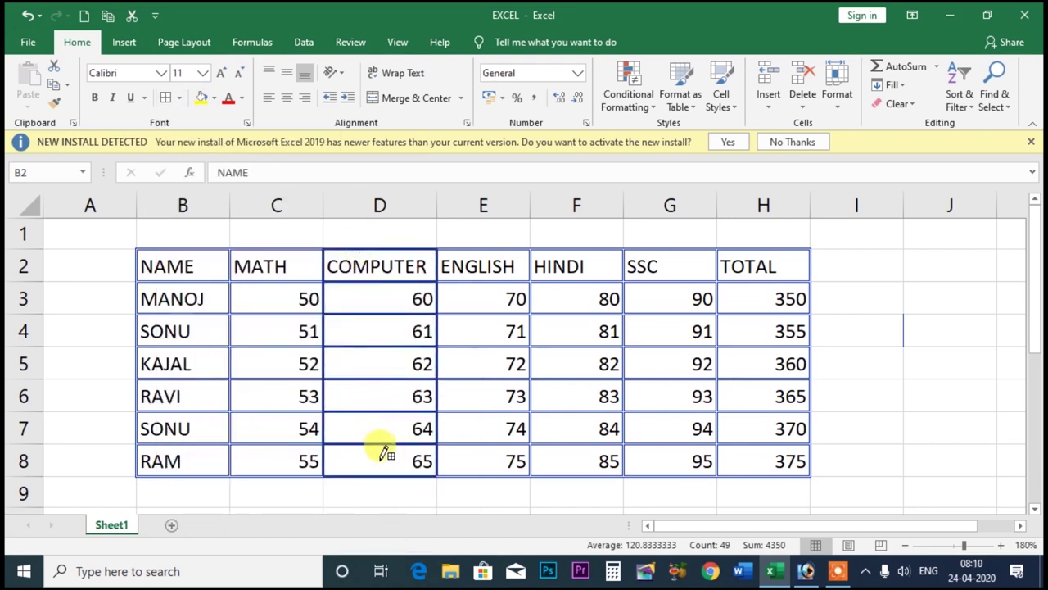
drag(493, 271, 498, 457)
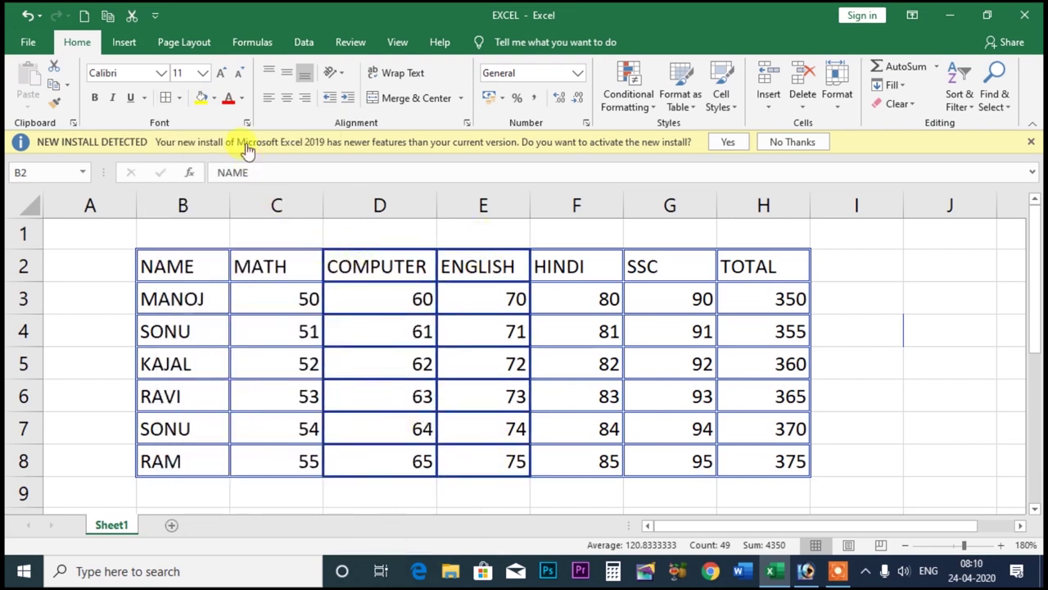
Step: Switch the drawn border line style back to thin
click(179, 97)
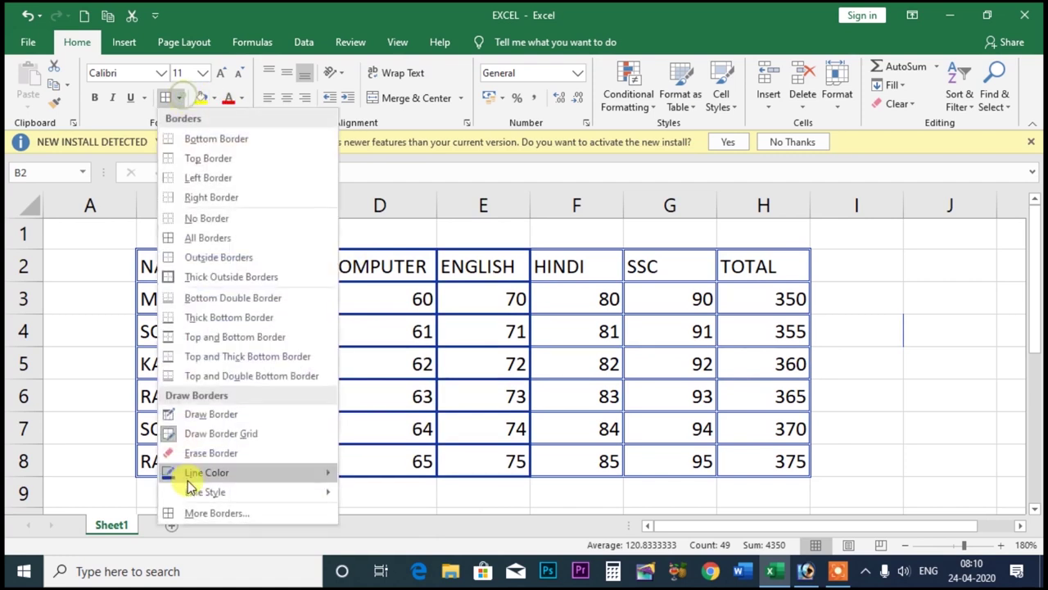
mouse_move(196, 495)
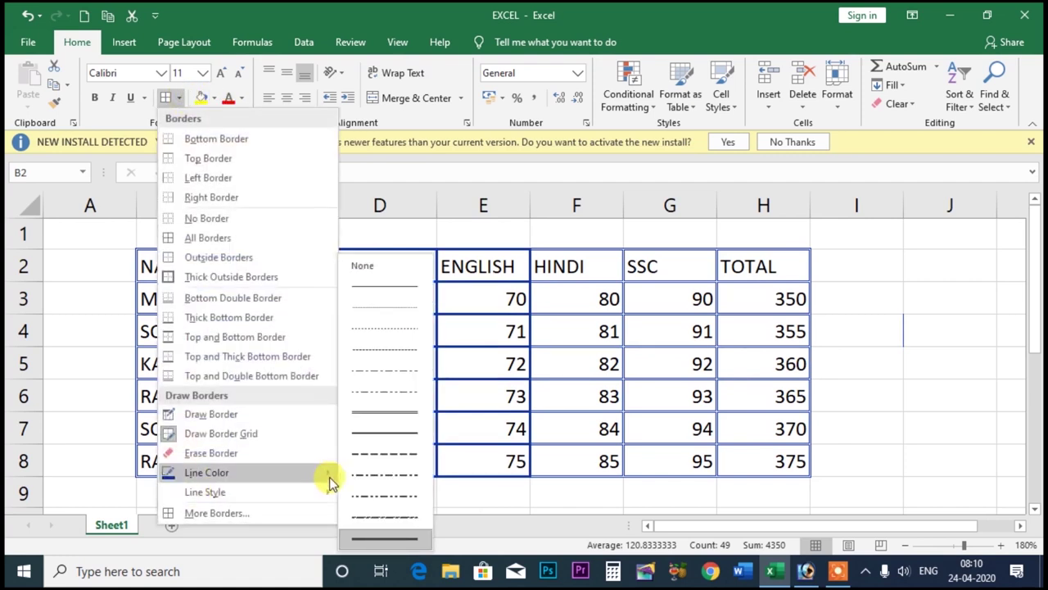
click(375, 267)
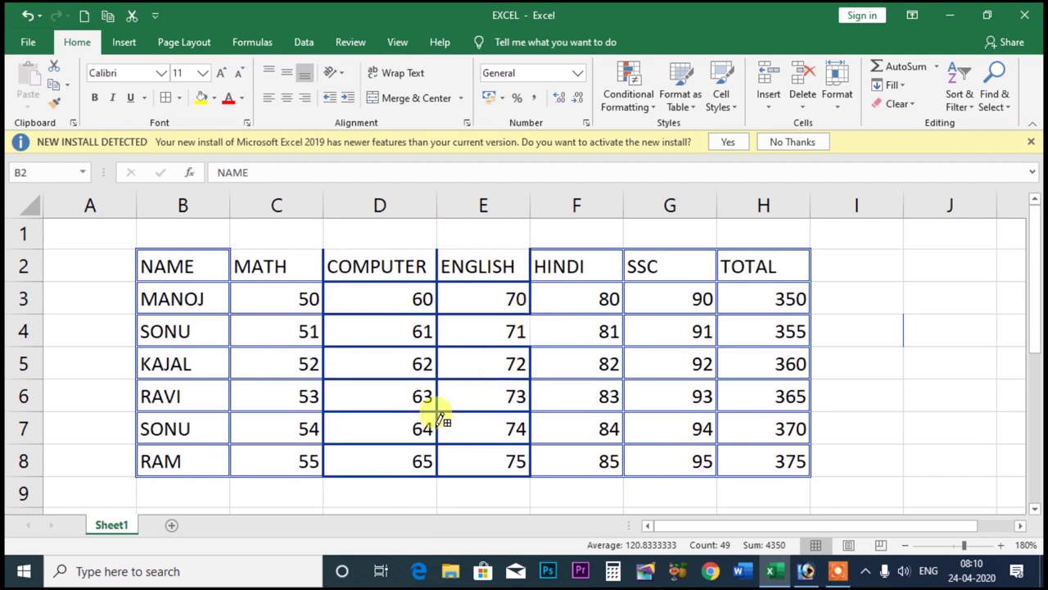
Step: Open the full border settings, close them unchanged, and select the marks table B2:H8
click(179, 97)
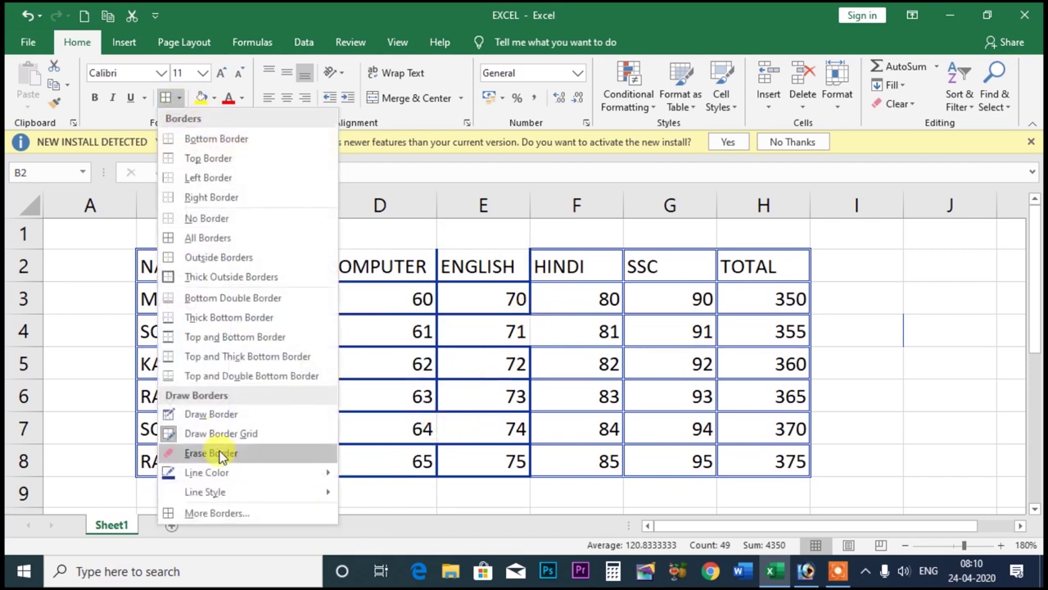
click(227, 509)
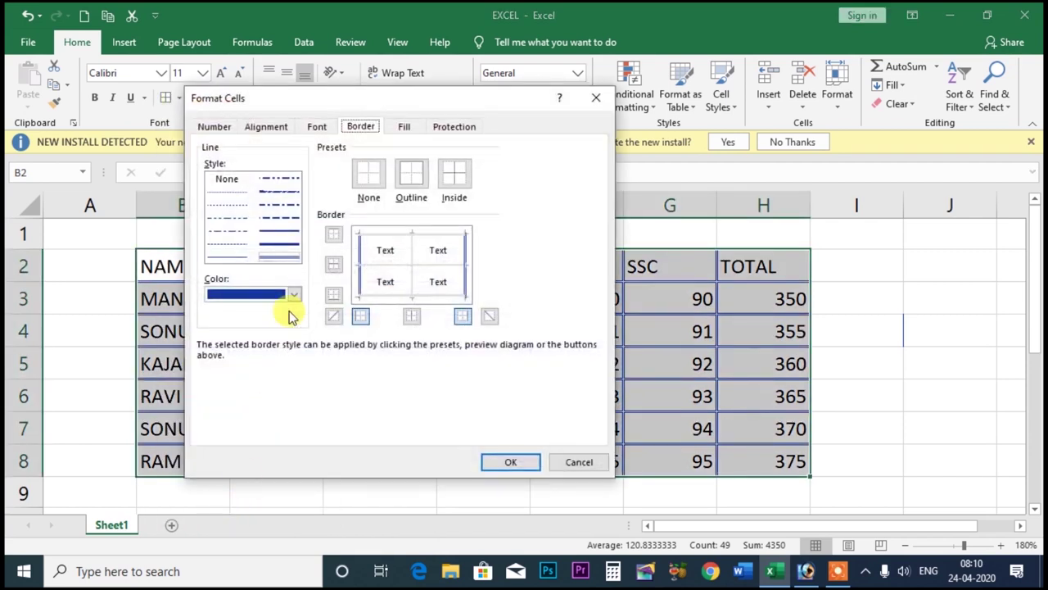
click(596, 98)
mouse_move(159, 243)
mouse_down()
mouse_move(403, 399)
mouse_move(740, 452)
mouse_up()
click(627, 368)
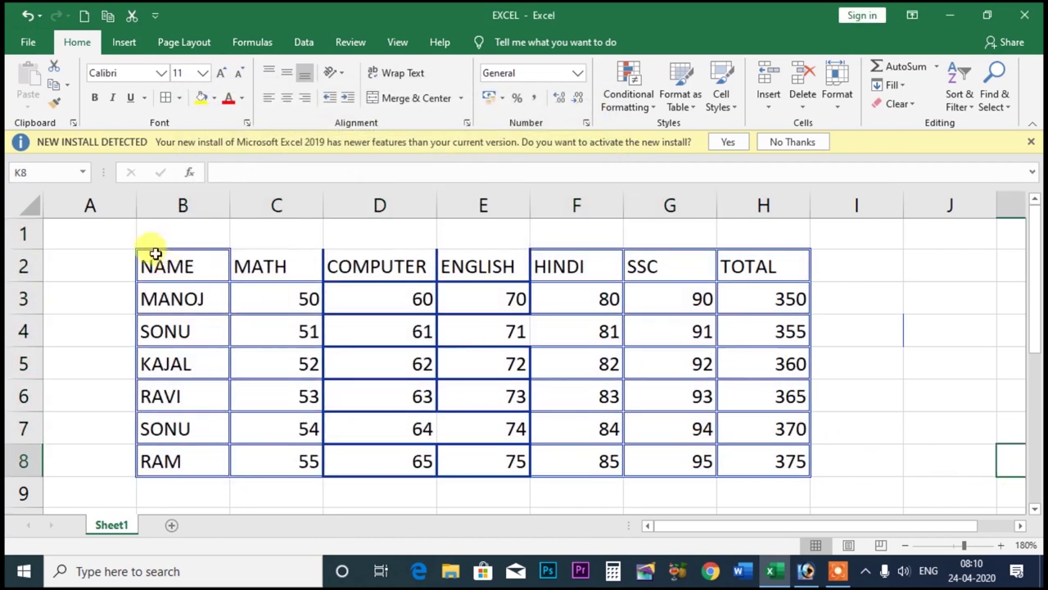
mouse_move(156, 248)
mouse_down()
mouse_move(804, 494)
mouse_move(788, 452)
mouse_up()
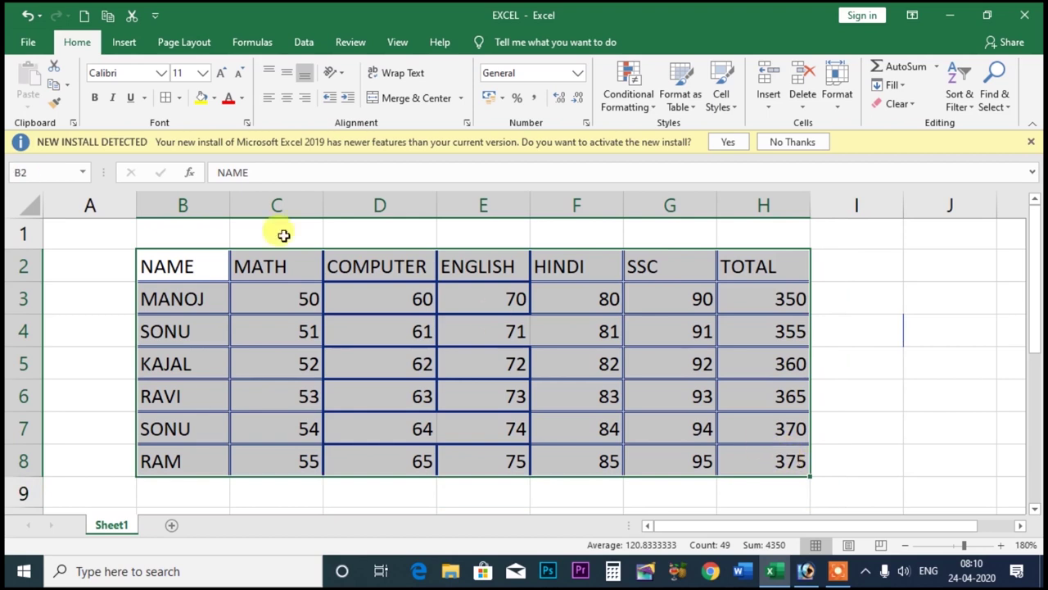
click(179, 98)
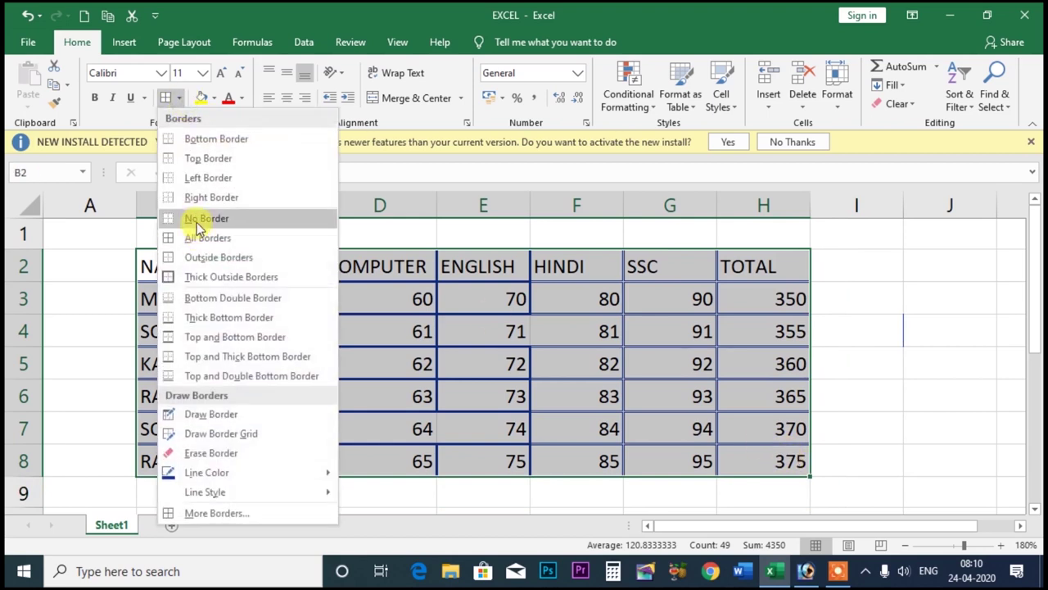
click(205, 216)
click(837, 571)
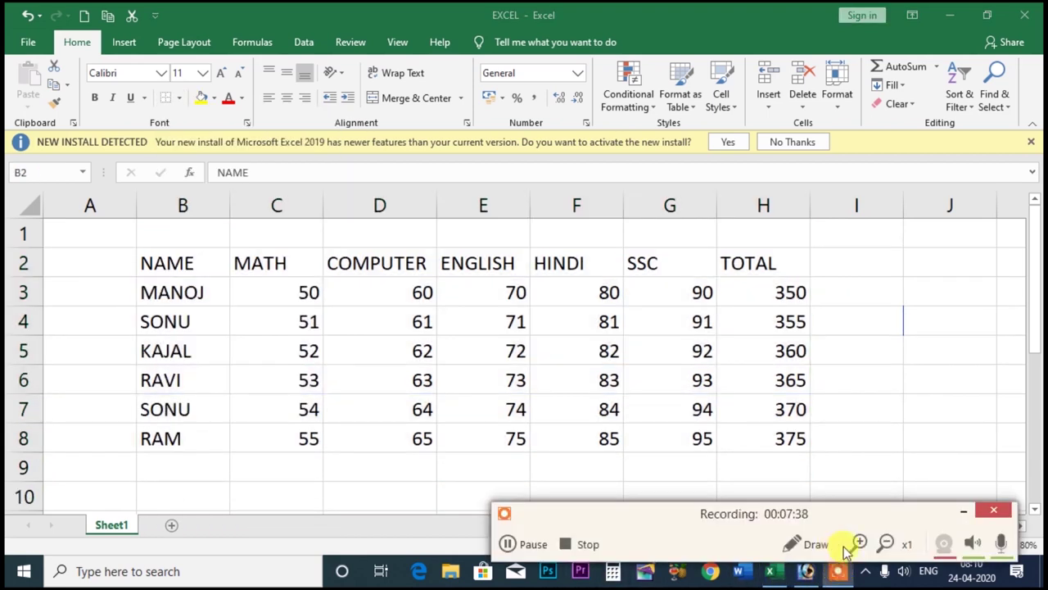
click(963, 511)
click(836, 325)
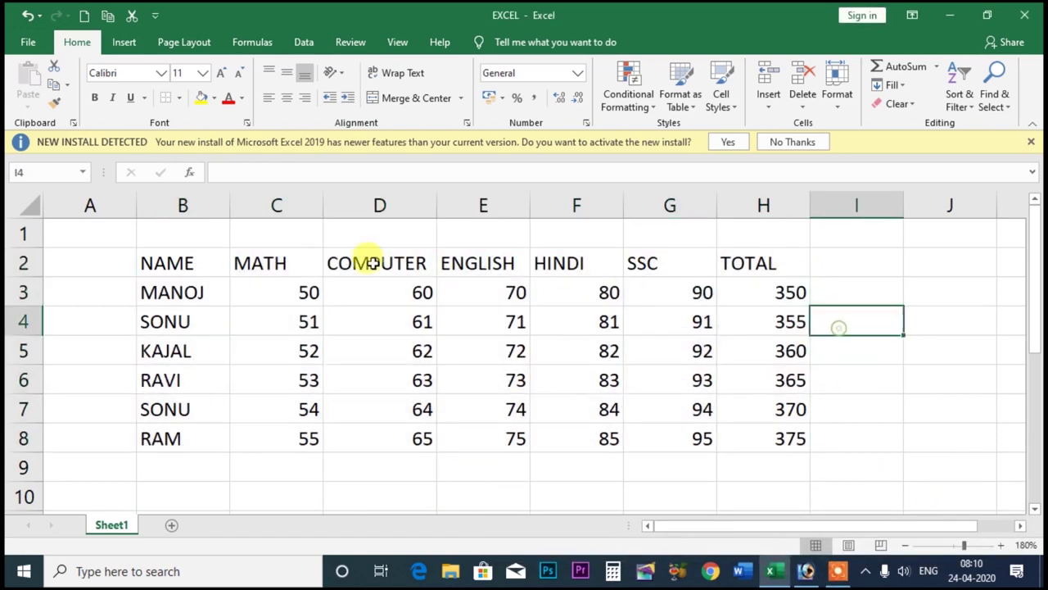
drag(142, 260, 766, 434)
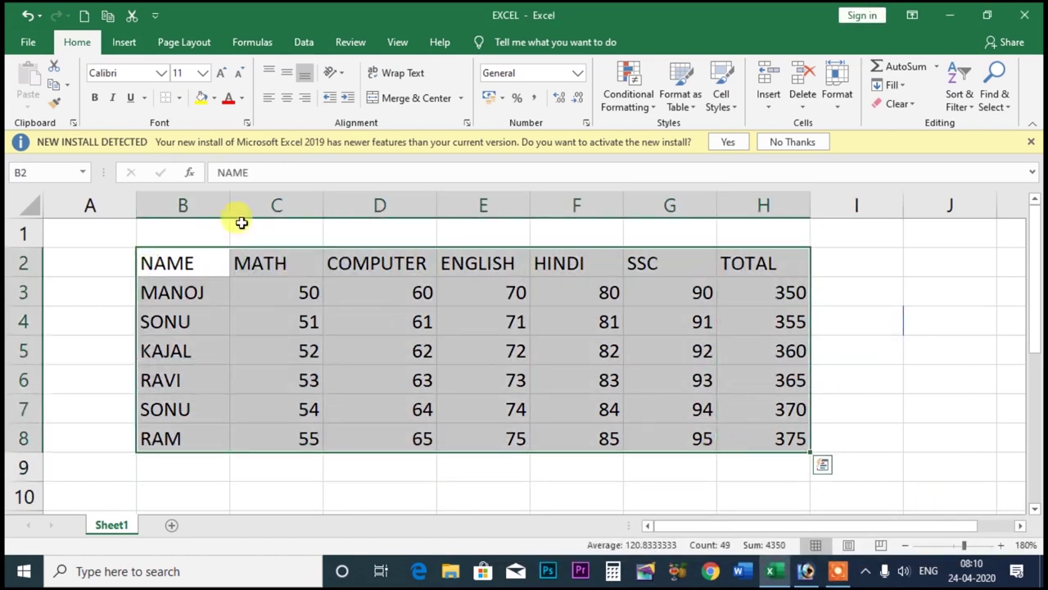
click(178, 98)
click(239, 517)
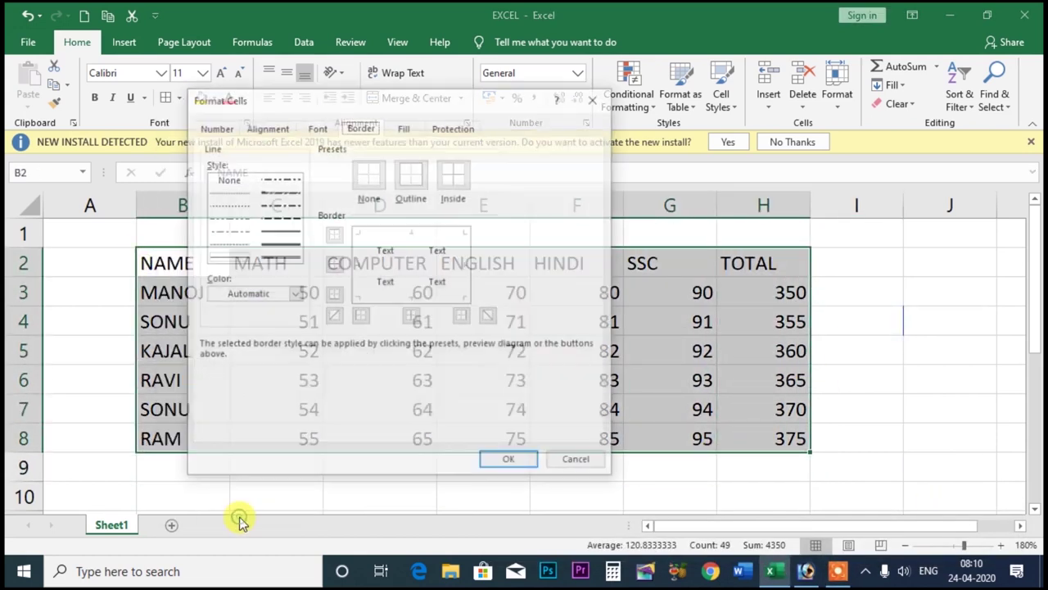
drag(382, 104, 721, 134)
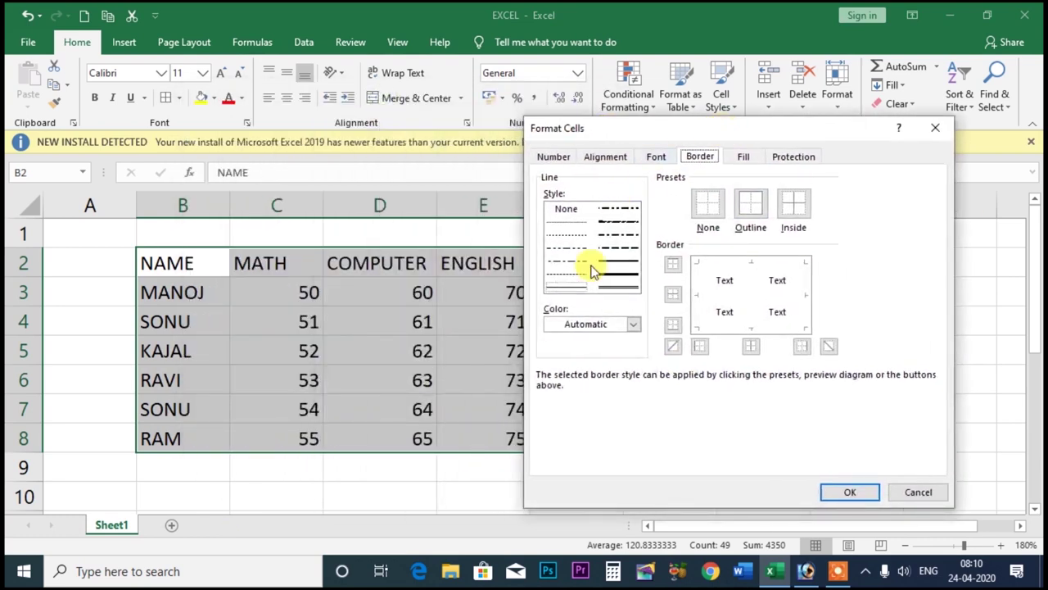
click(624, 287)
click(633, 325)
click(564, 469)
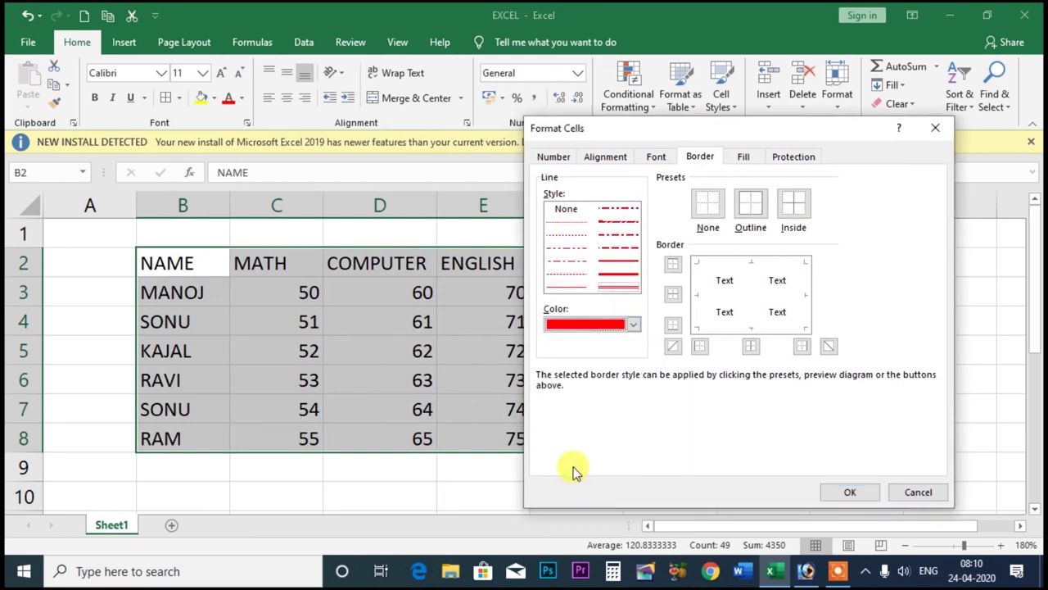
click(852, 491)
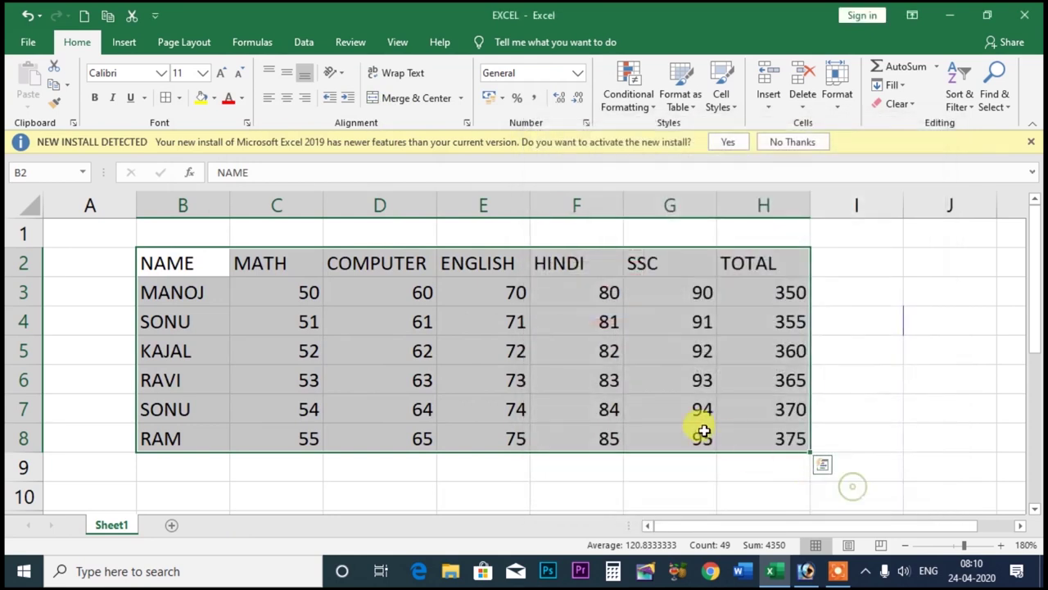
click(463, 279)
Step: Add red double-line inside borders between all cells of the B2:H8 marks table
drag(167, 263, 761, 438)
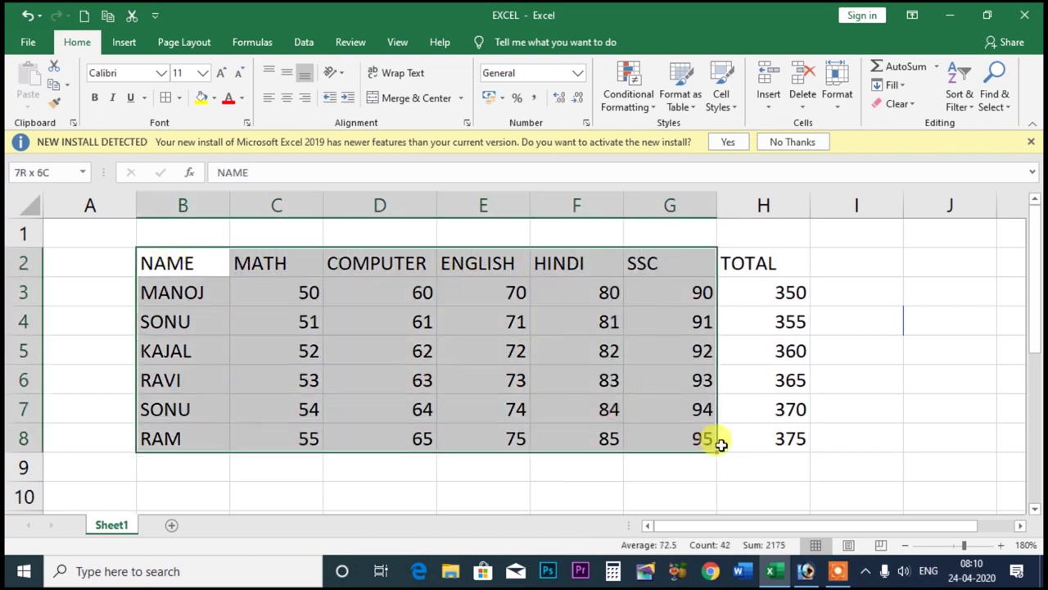
click(179, 98)
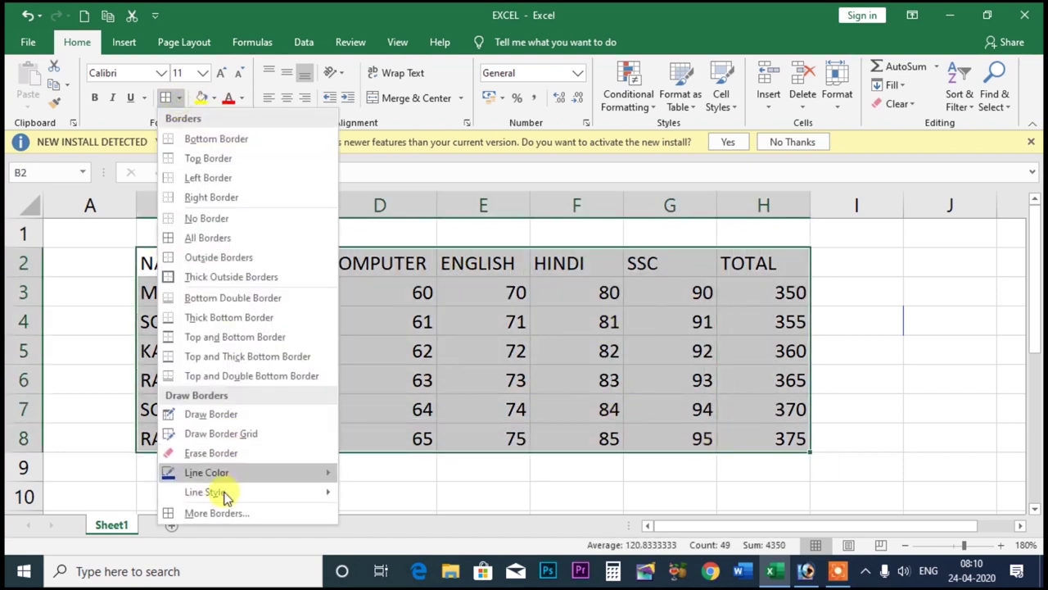
click(218, 514)
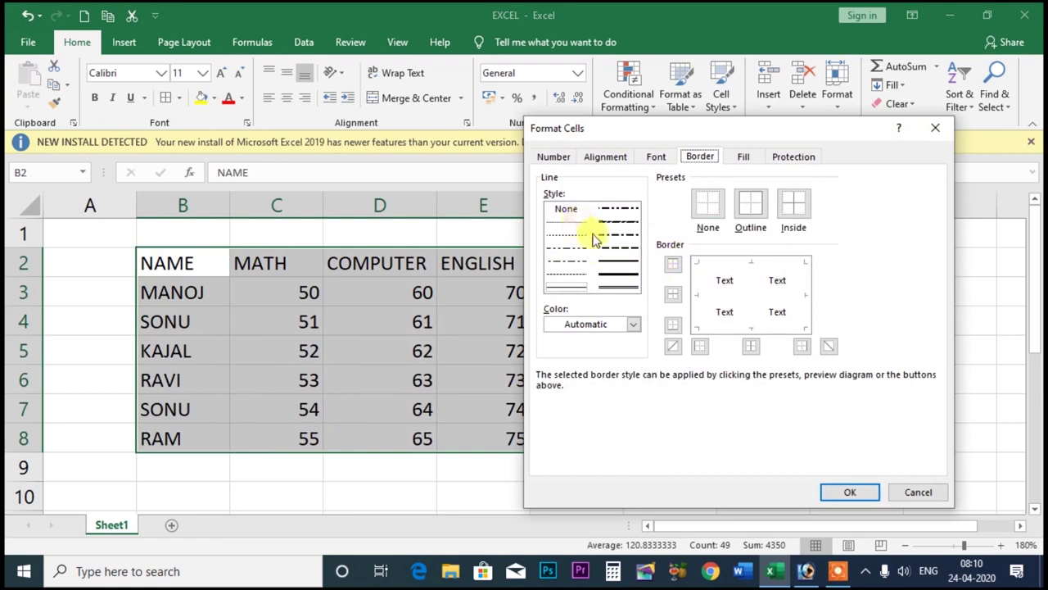
click(620, 285)
click(633, 324)
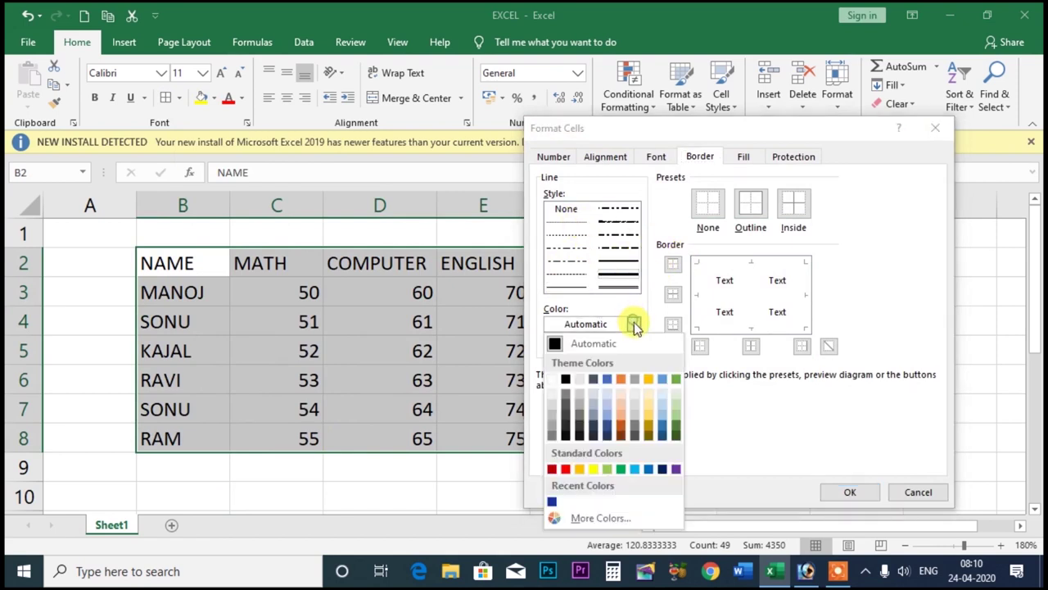
click(565, 469)
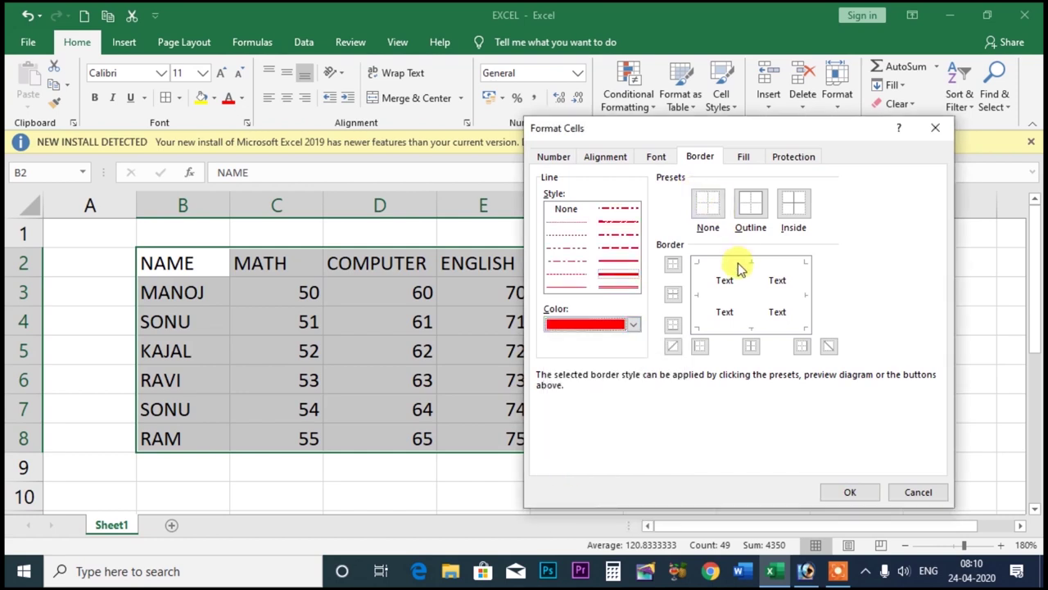
click(793, 209)
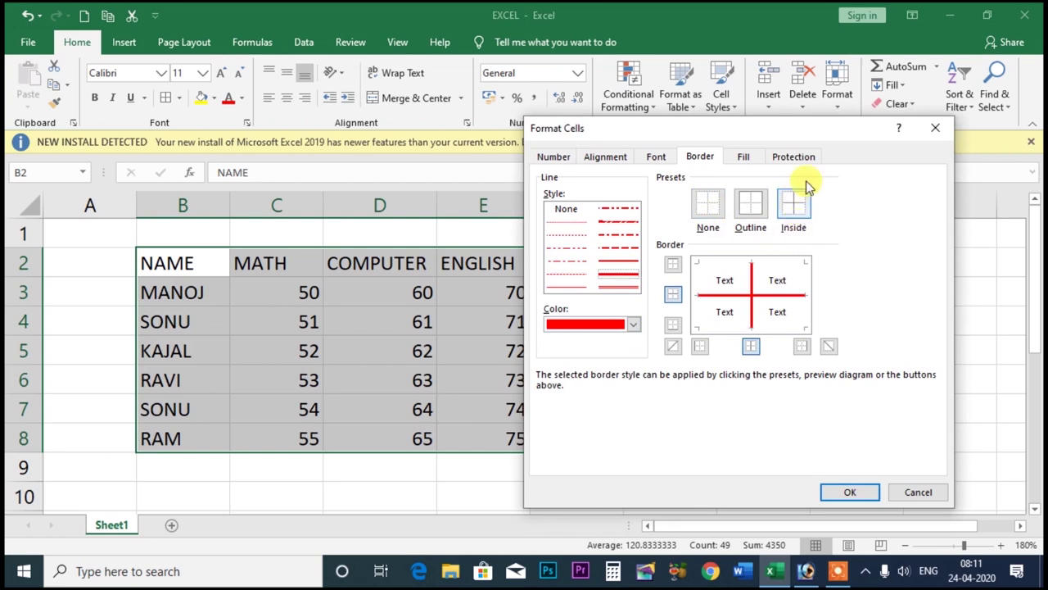
click(850, 492)
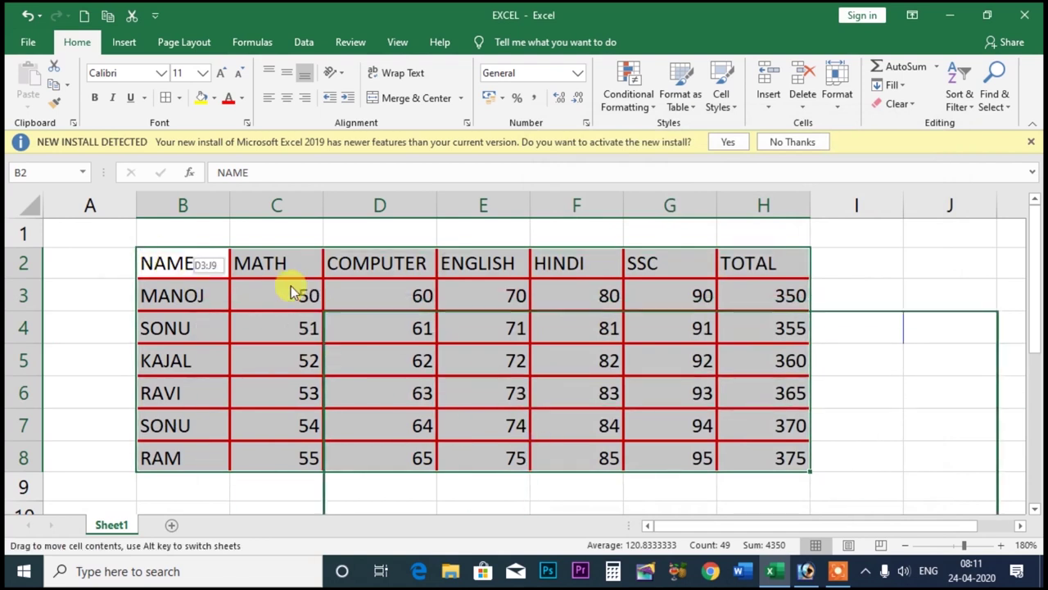
Step: Move the marks table one column right to C2:I8 and add a red outline border
mouse_move(148, 248)
mouse_down()
mouse_move(246, 248)
mouse_move(852, 450)
mouse_up()
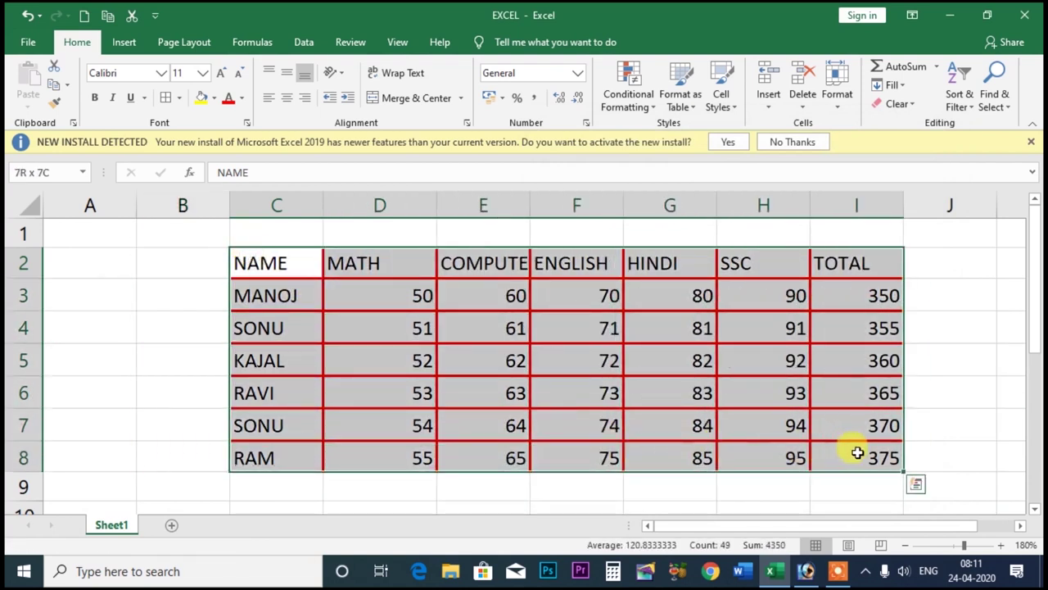
click(179, 98)
click(227, 513)
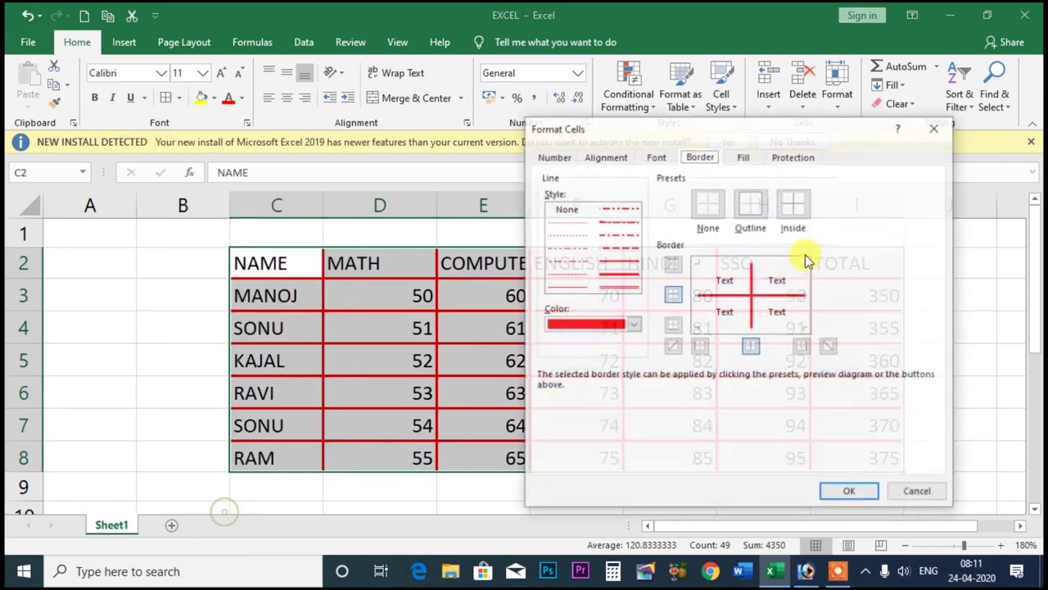
click(750, 209)
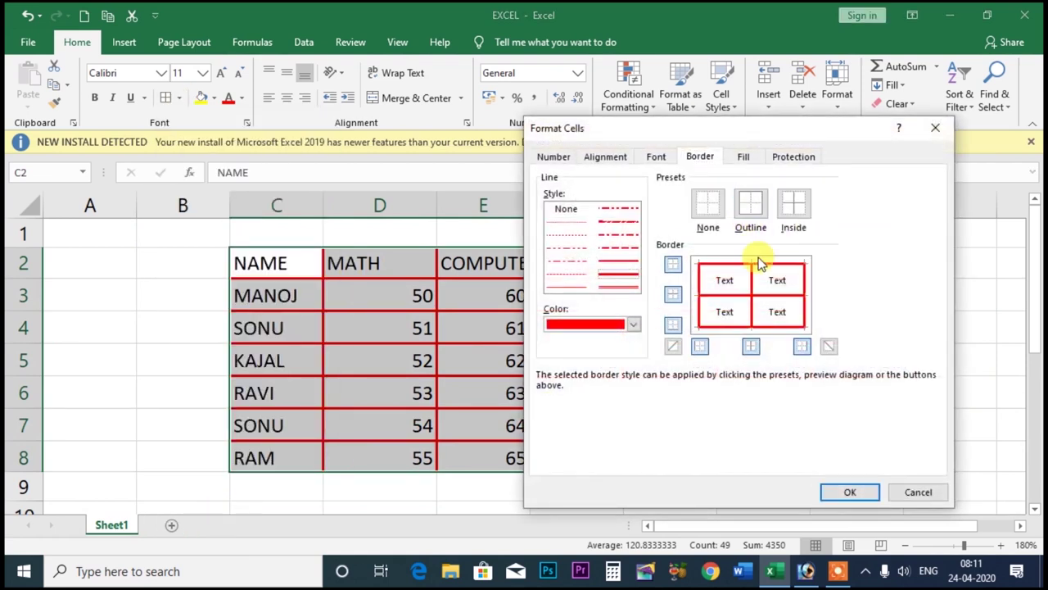
click(842, 495)
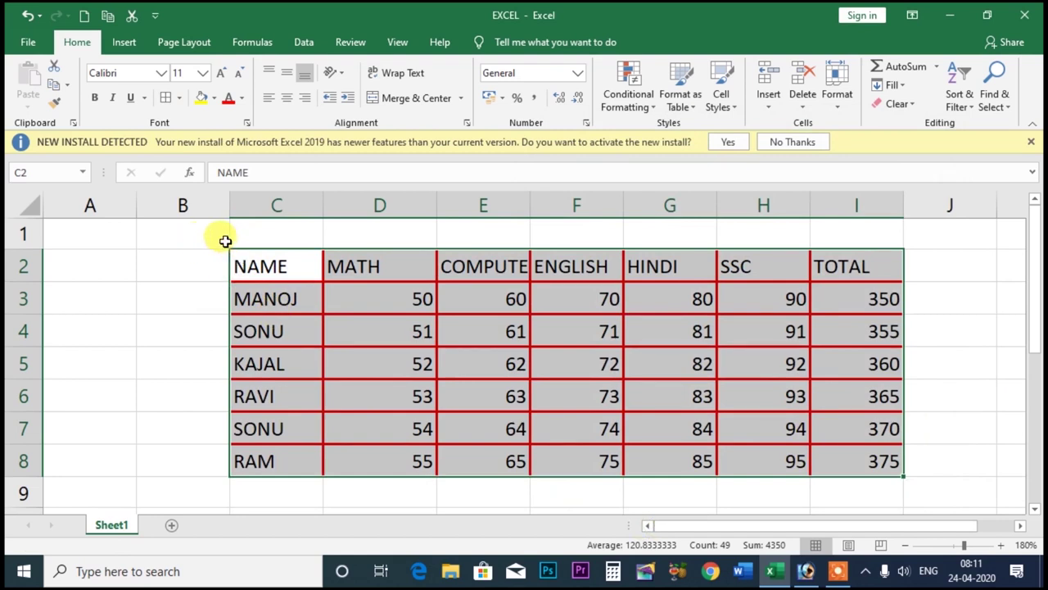
Step: Replace C2:I8's borders with red horizontal, right-edge and up-diagonal lines in every cell
click(446, 400)
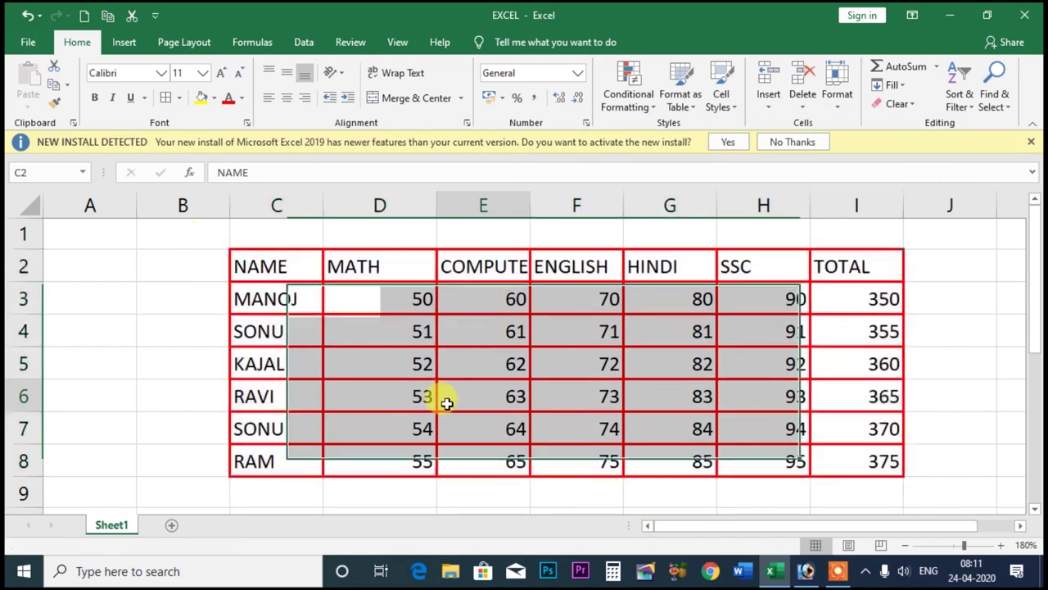
drag(258, 264, 838, 466)
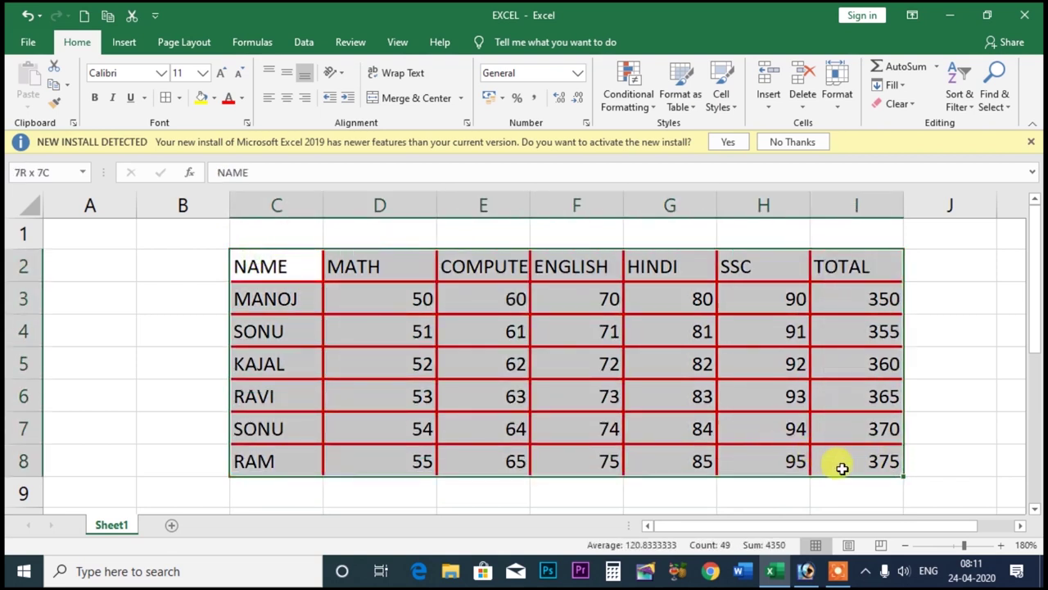
click(178, 99)
click(230, 510)
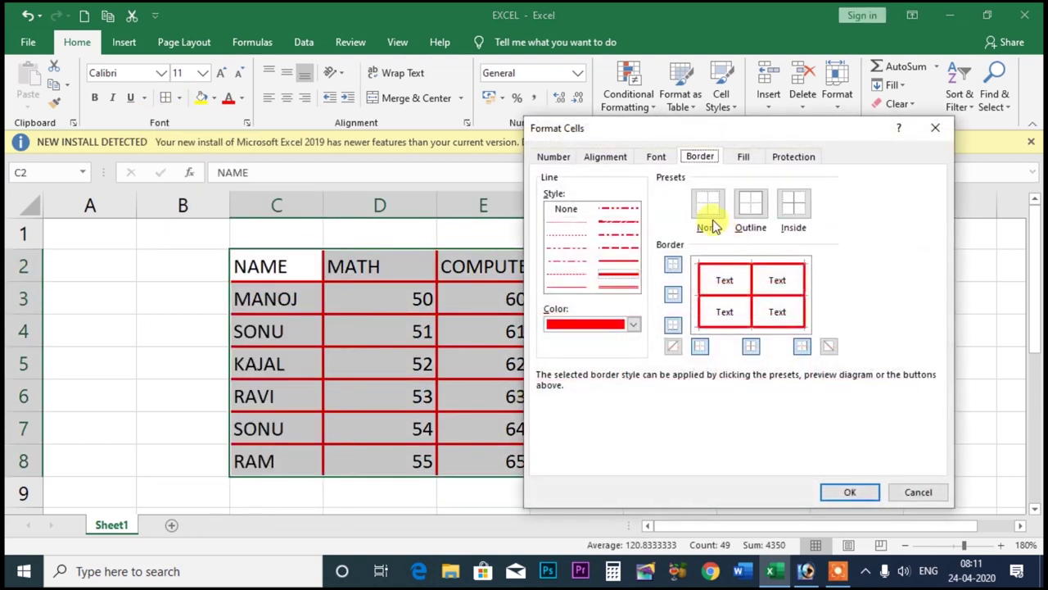
click(709, 215)
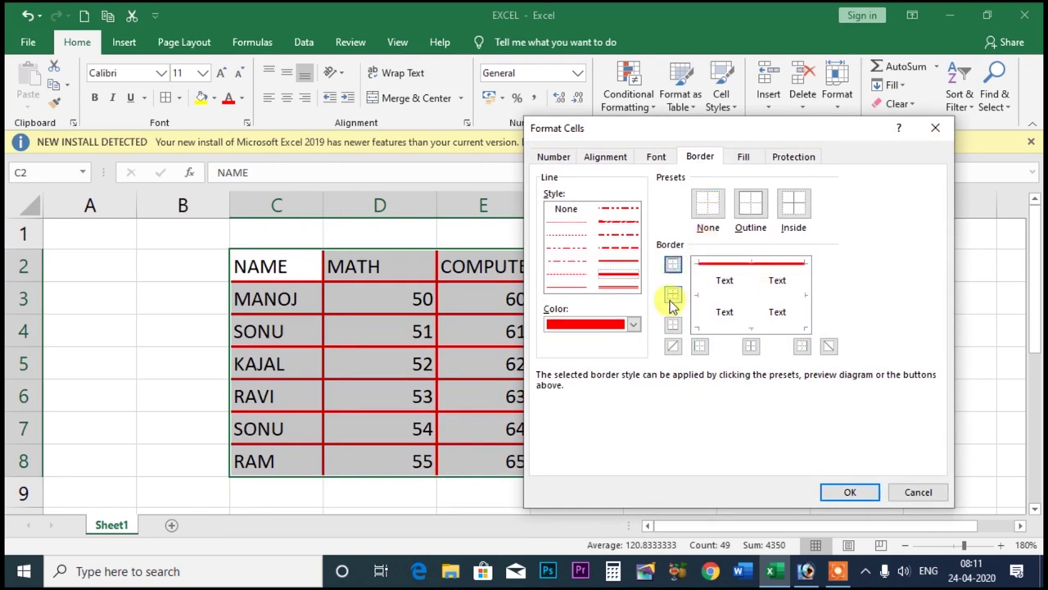
click(673, 325)
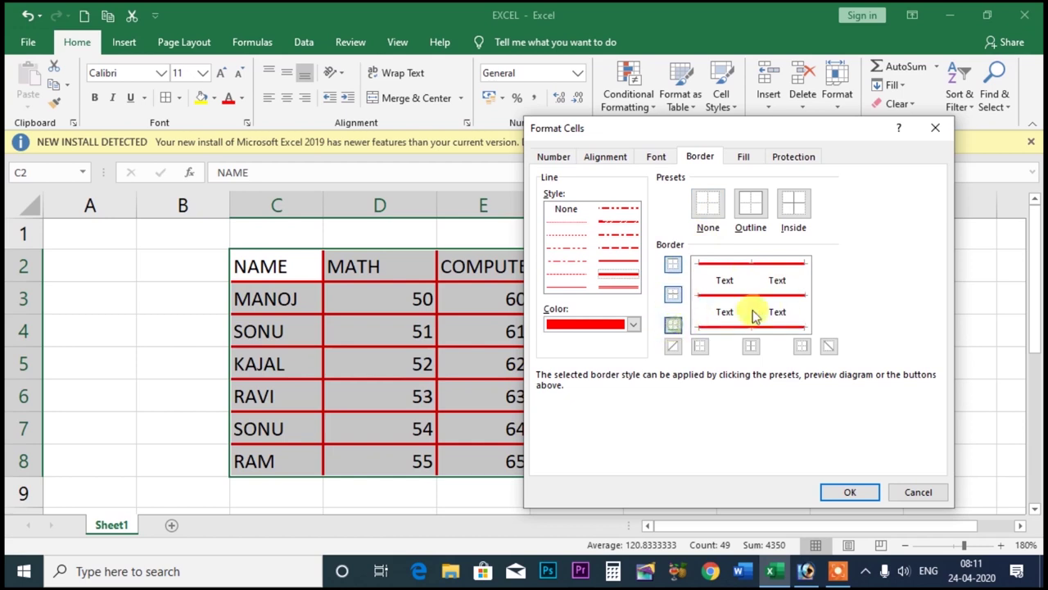
click(673, 347)
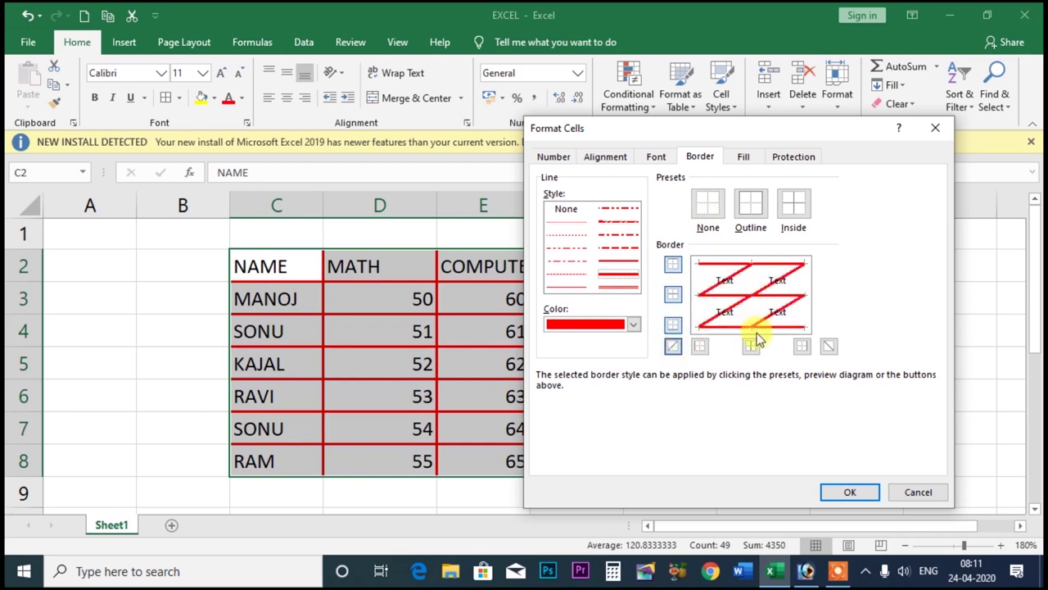
click(802, 348)
click(844, 490)
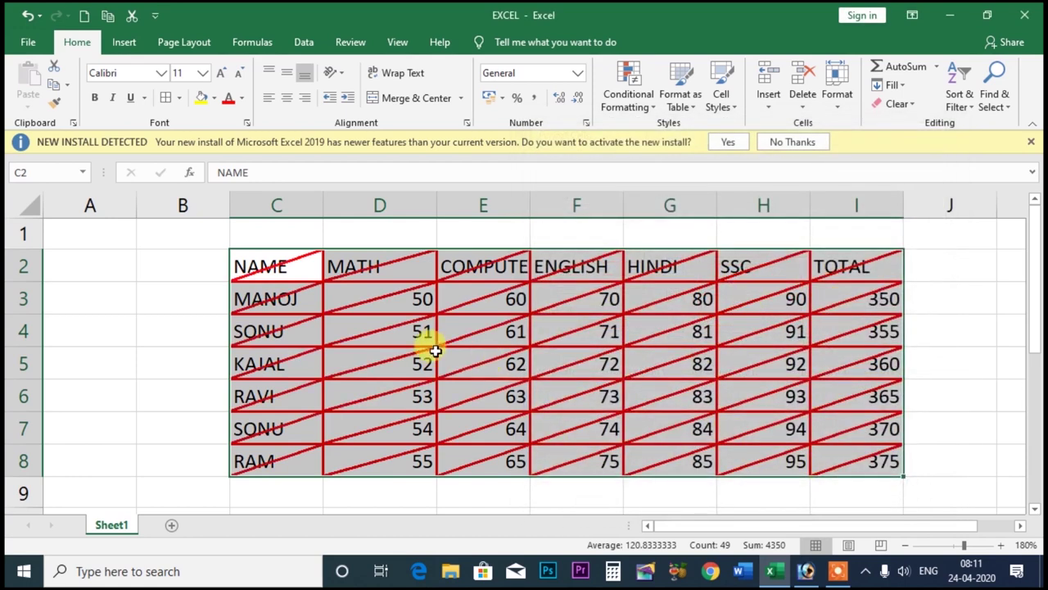
click(178, 97)
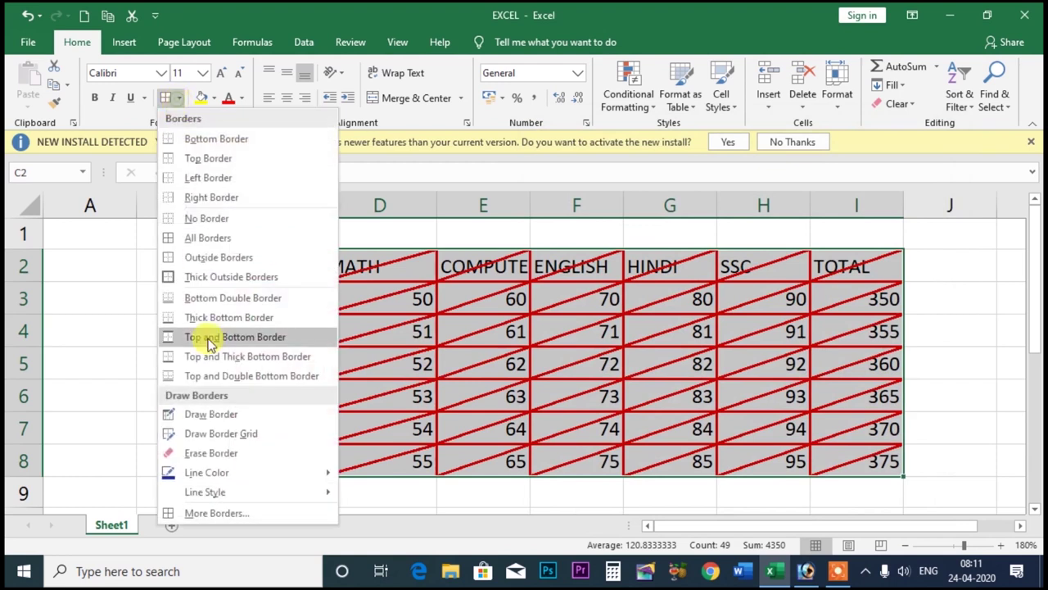
click(238, 513)
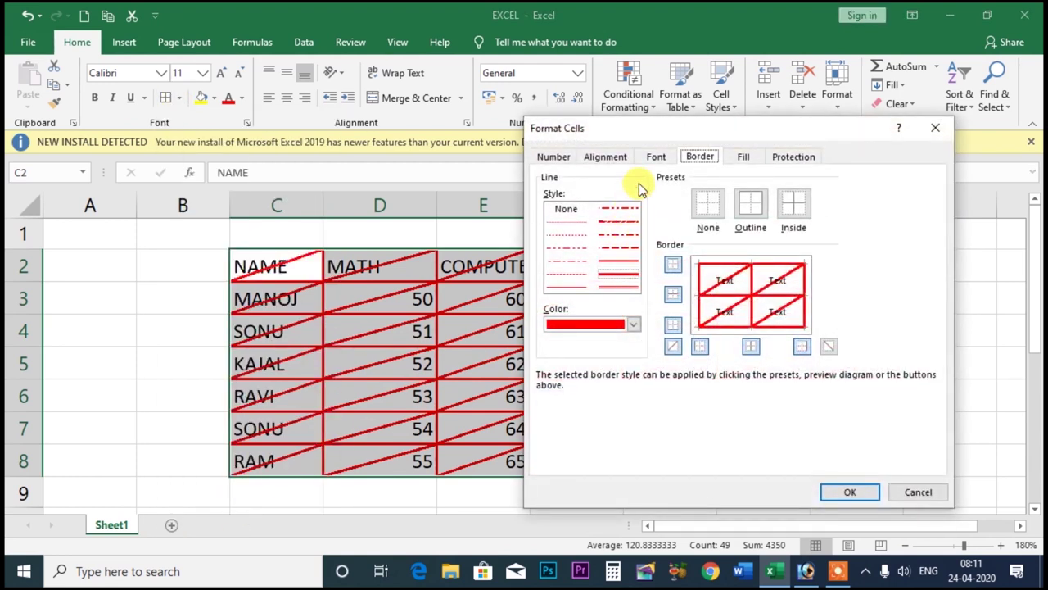
click(750, 158)
click(793, 158)
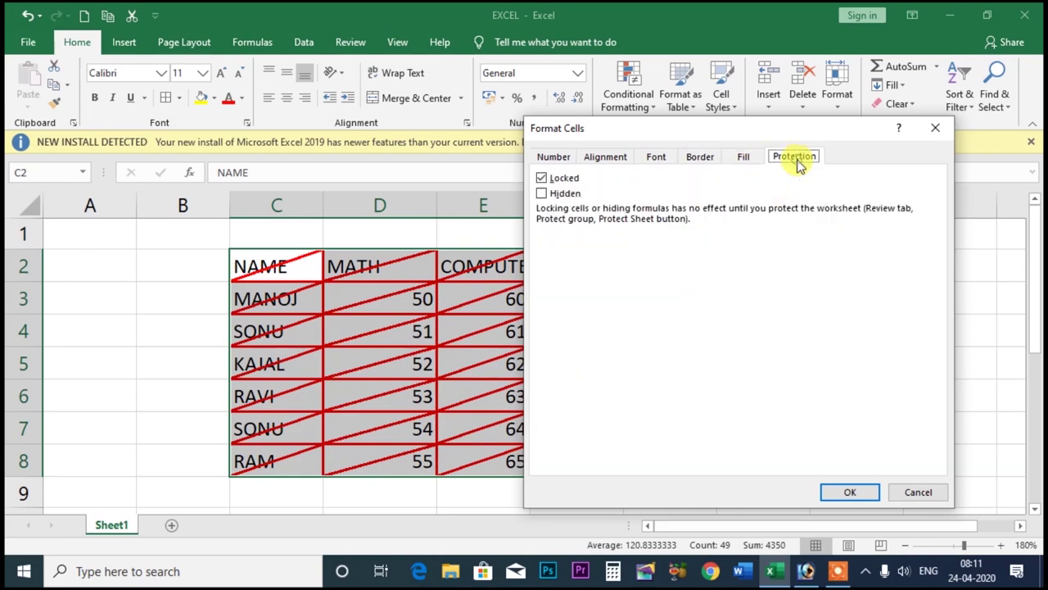
click(936, 129)
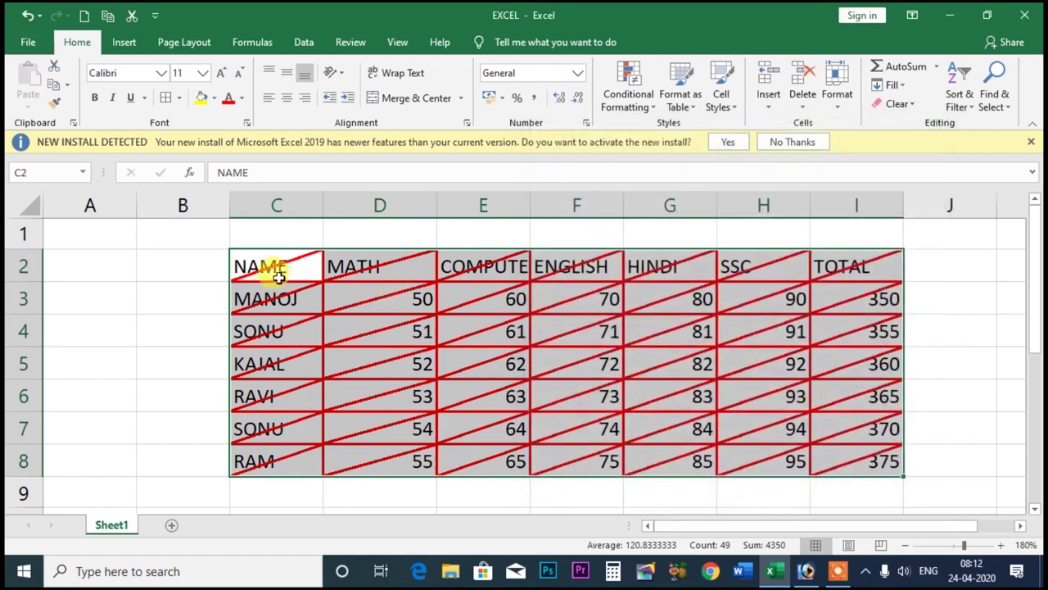
click(275, 272)
drag(274, 273, 875, 475)
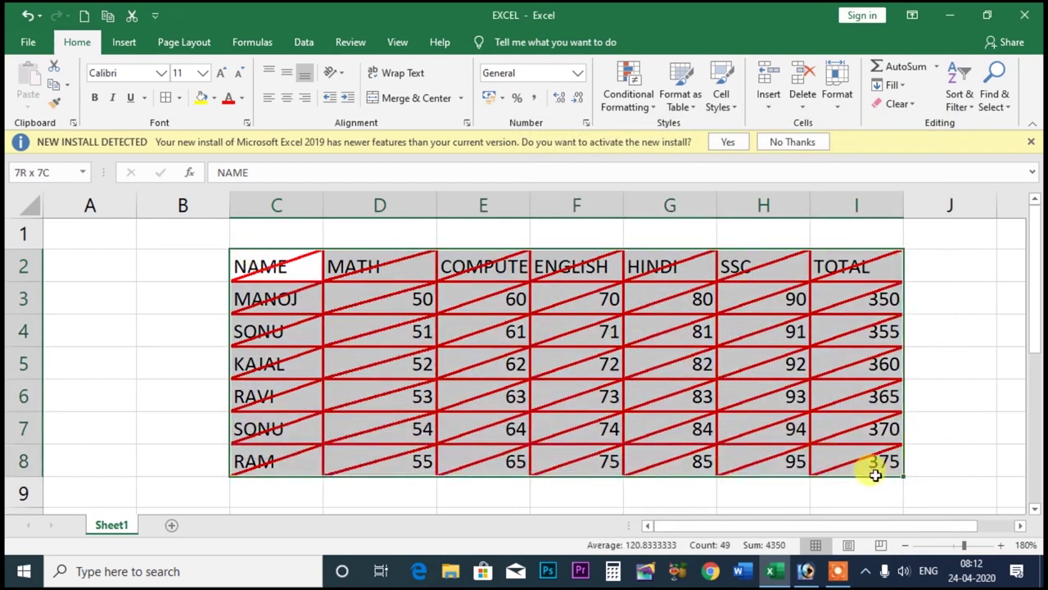
Step: Remove all borders from the table and fill header row C2:I2 yellow
click(179, 97)
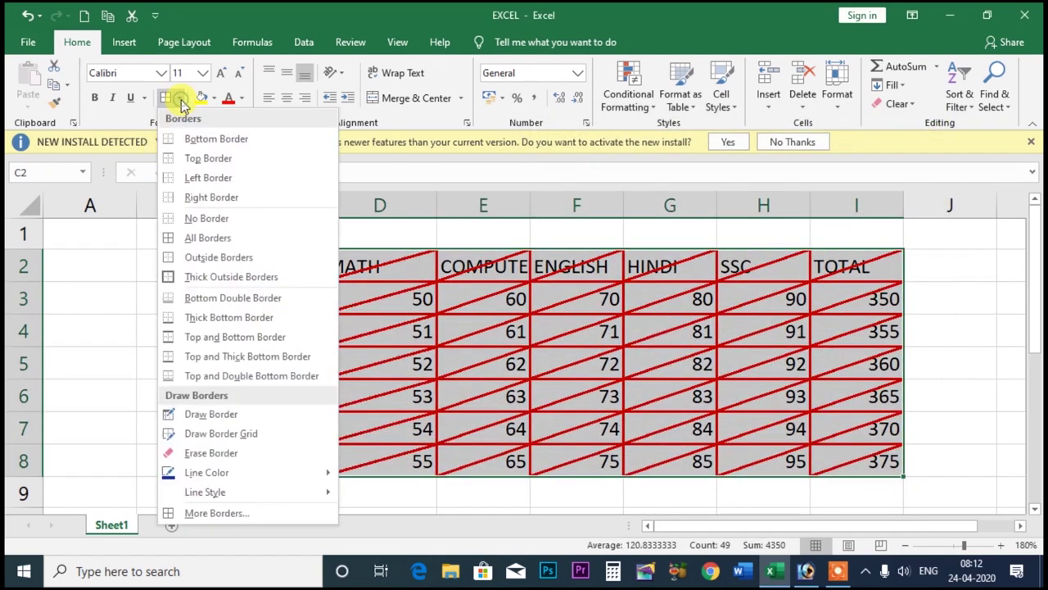
click(205, 218)
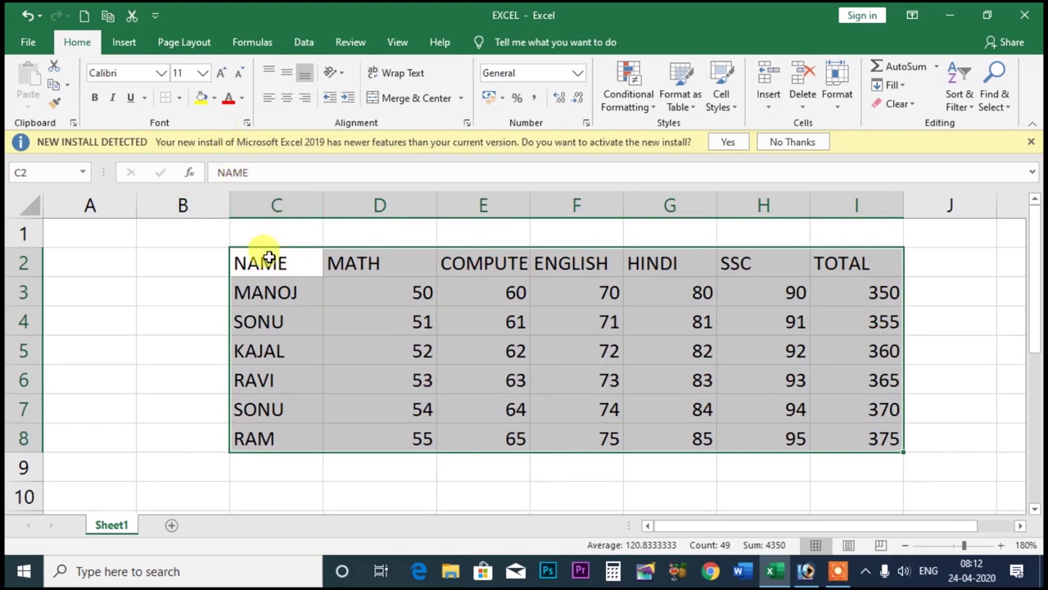
drag(269, 258, 839, 260)
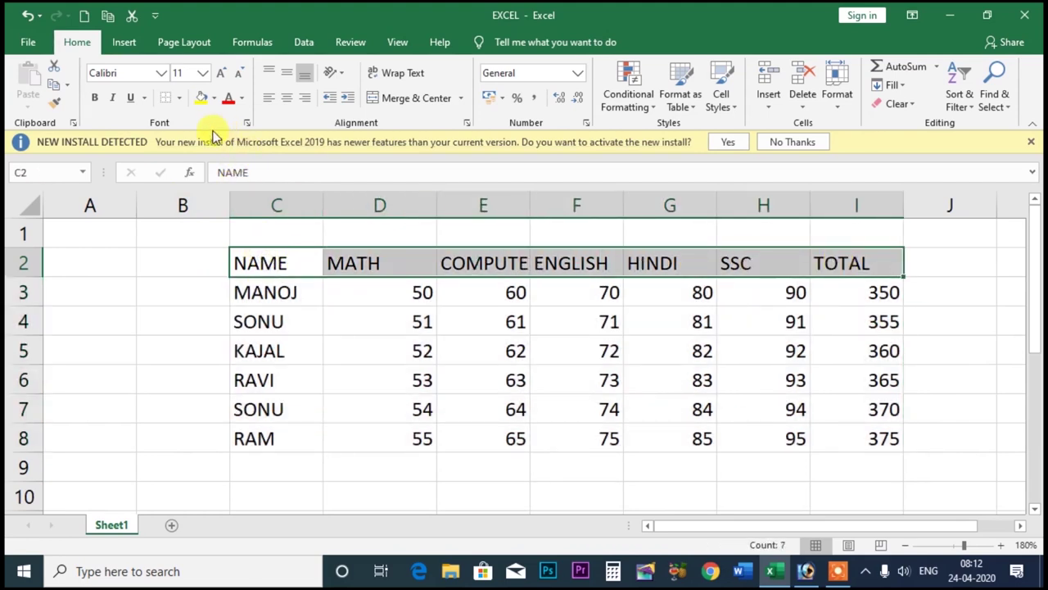
click(202, 97)
Step: Fill the MANOJ row green and the first SONU row dark blue with red text
drag(254, 292, 859, 295)
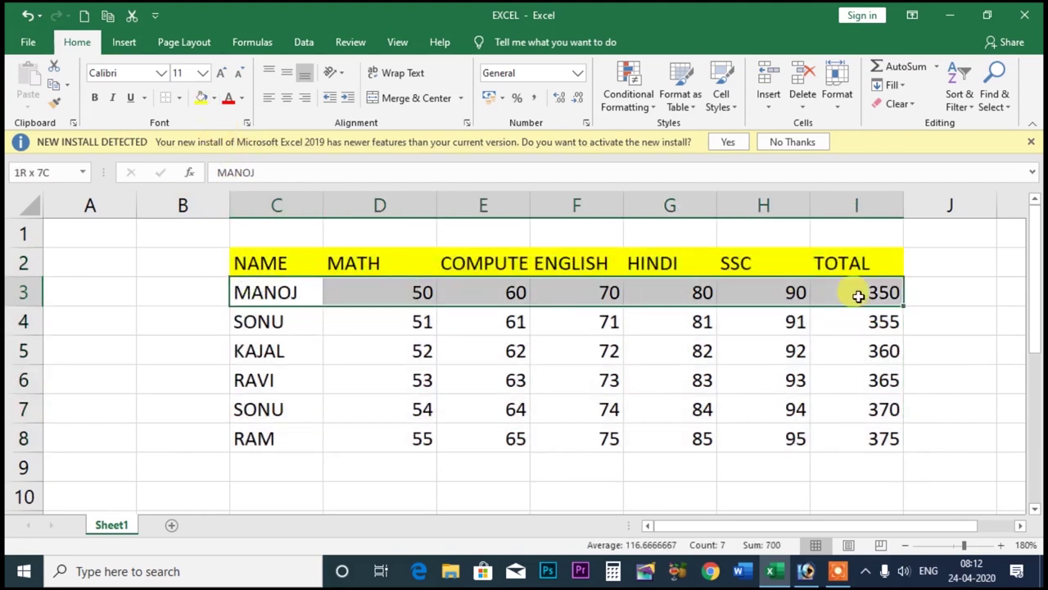
click(213, 97)
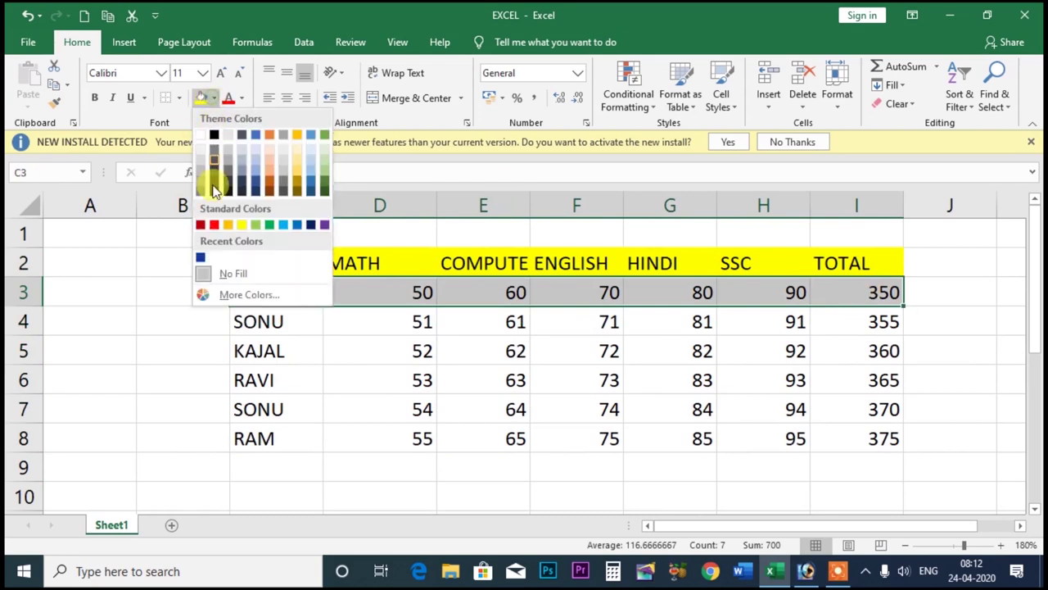
click(268, 226)
drag(250, 319, 847, 325)
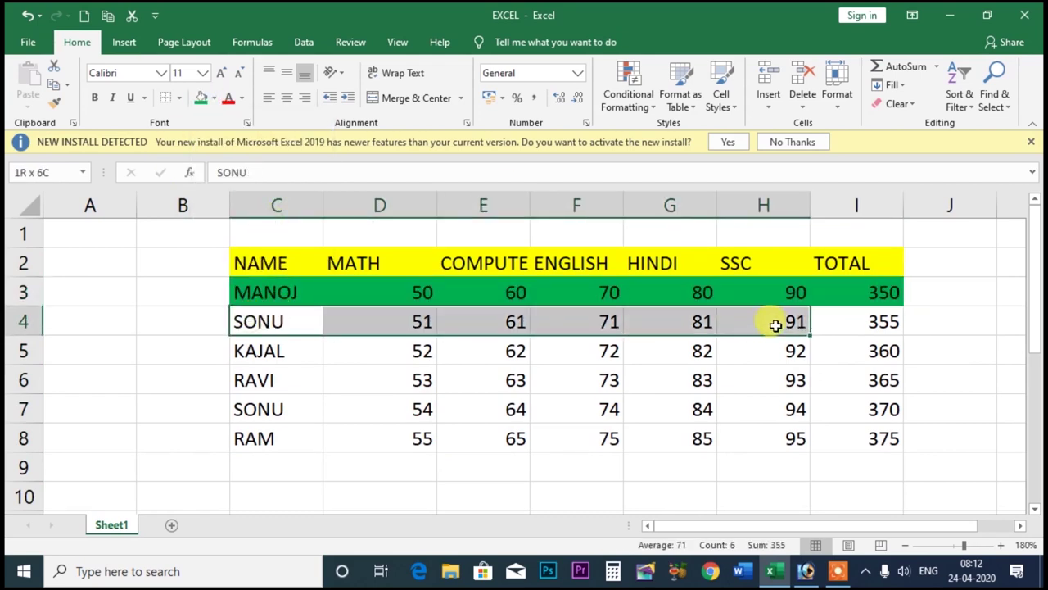
click(213, 99)
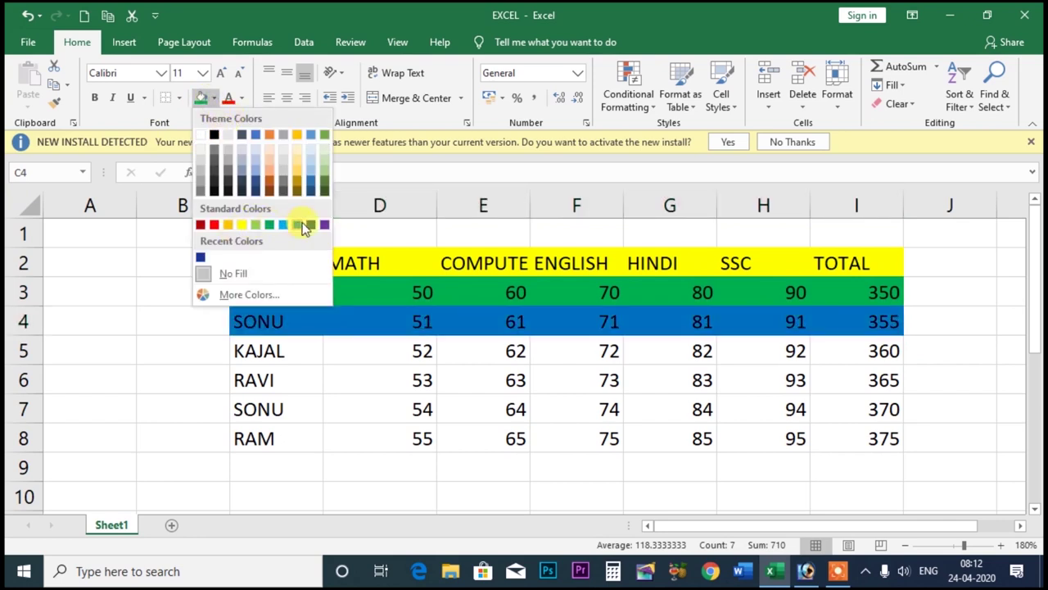
click(310, 225)
click(230, 100)
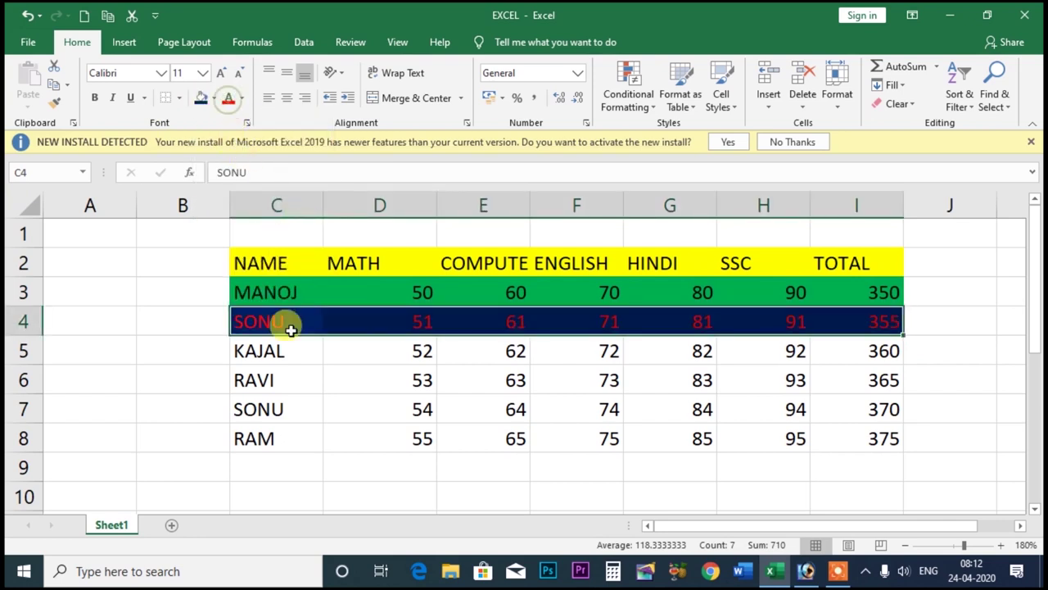
Step: Make the MANOJ row's text white
drag(264, 293, 842, 293)
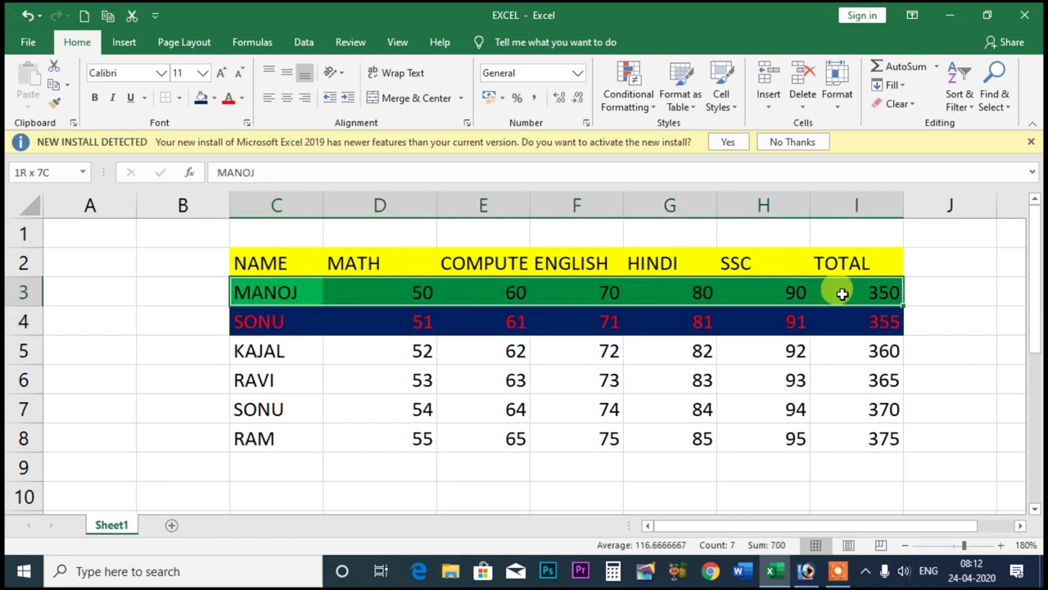
click(243, 100)
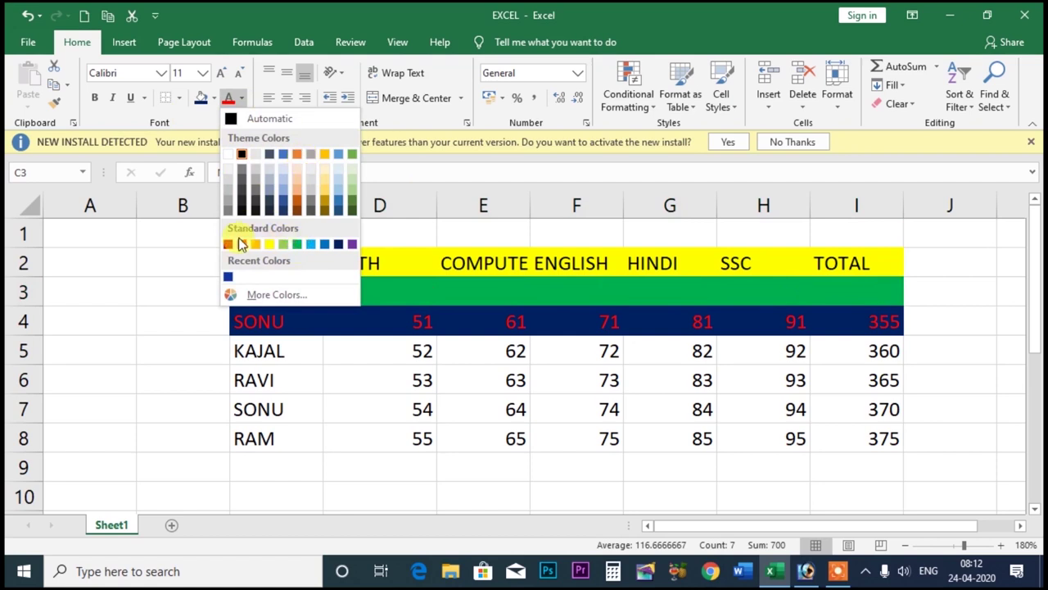
click(229, 154)
Step: Select the whole C2:I8 marks table and set its fill to No Fill
click(335, 392)
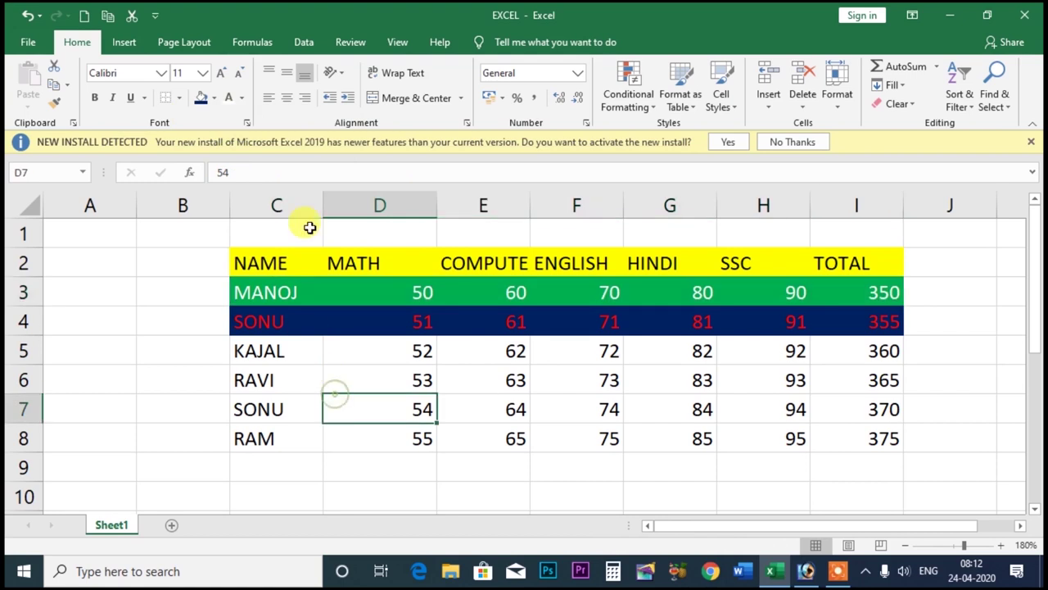
drag(246, 263, 865, 435)
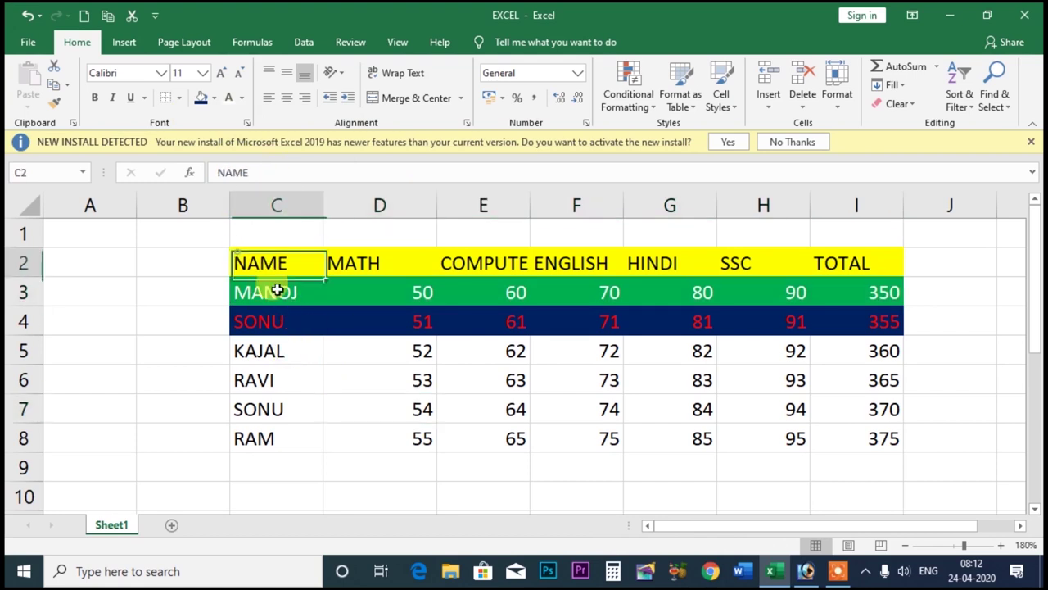
click(214, 99)
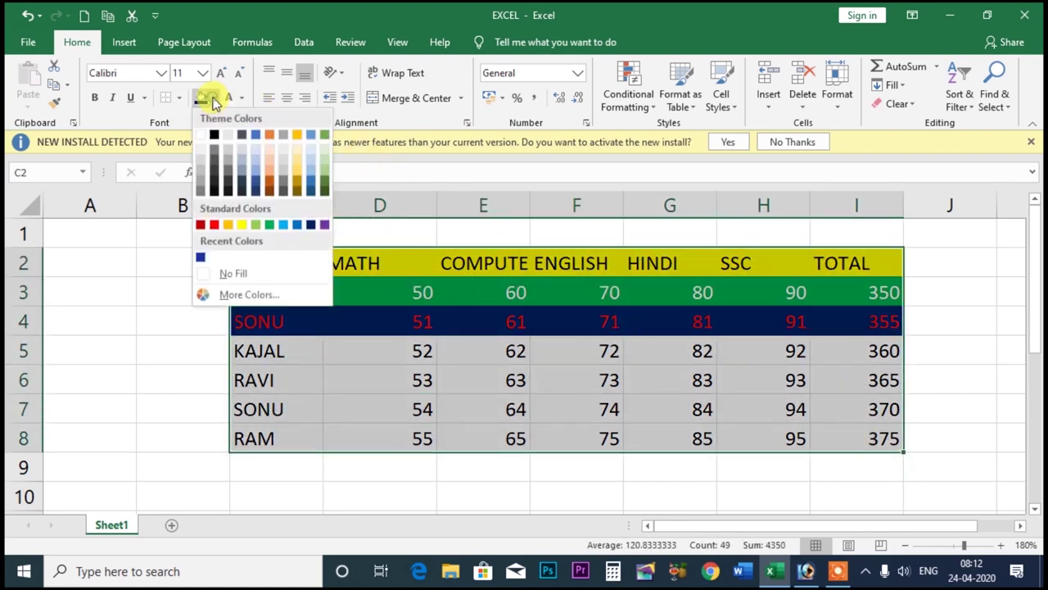
click(214, 274)
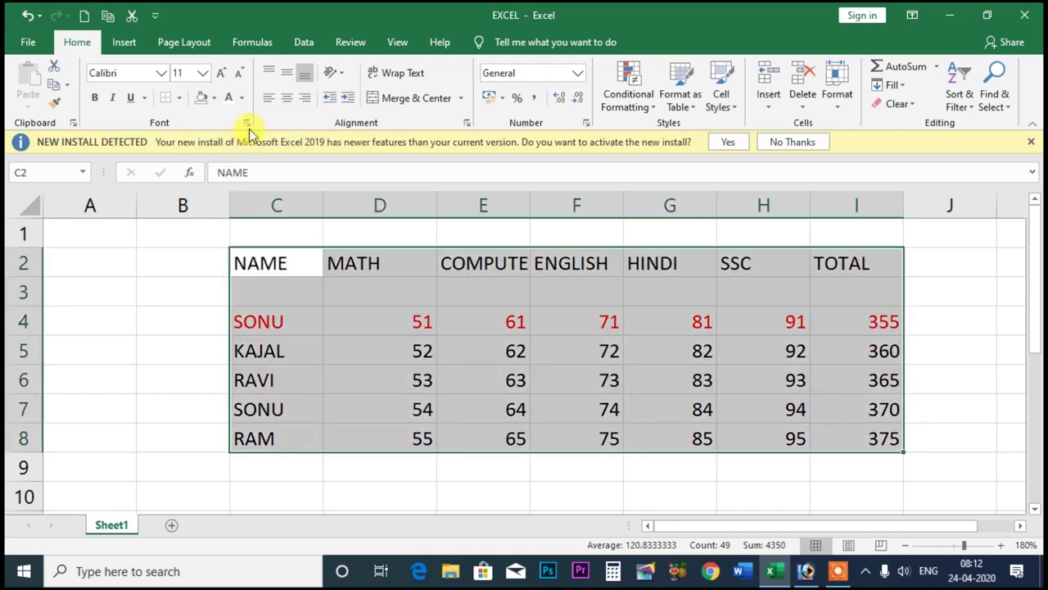
Step: Set the table's font colour back to Automatic black
click(233, 98)
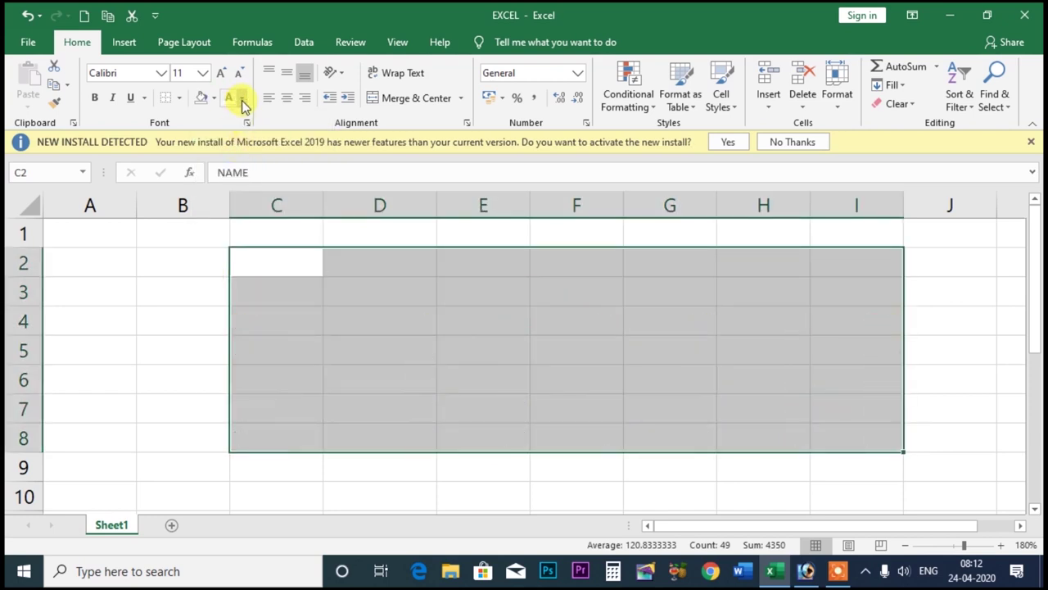
click(241, 99)
click(236, 113)
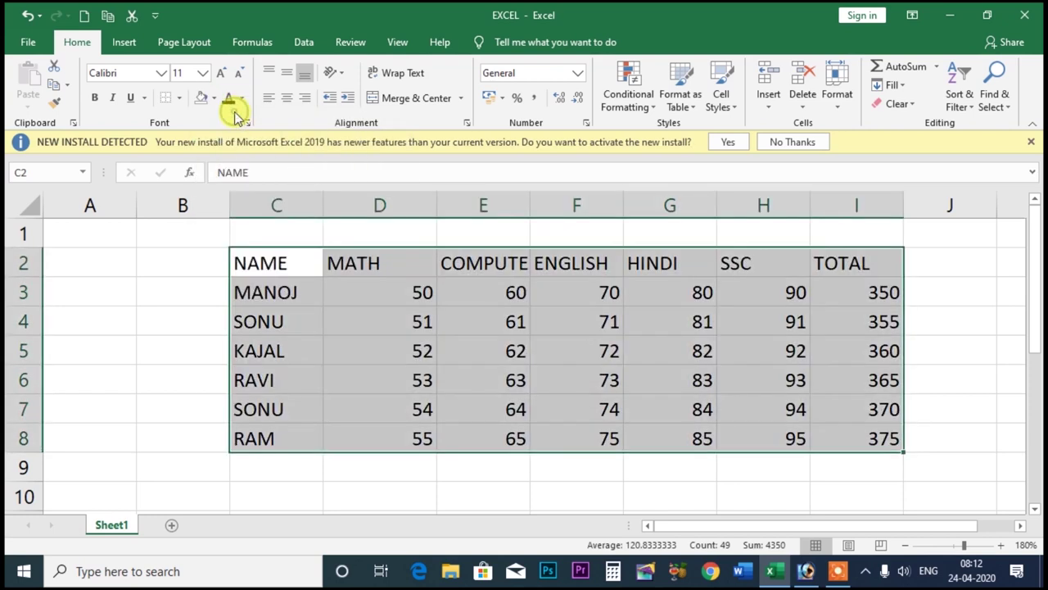
click(242, 99)
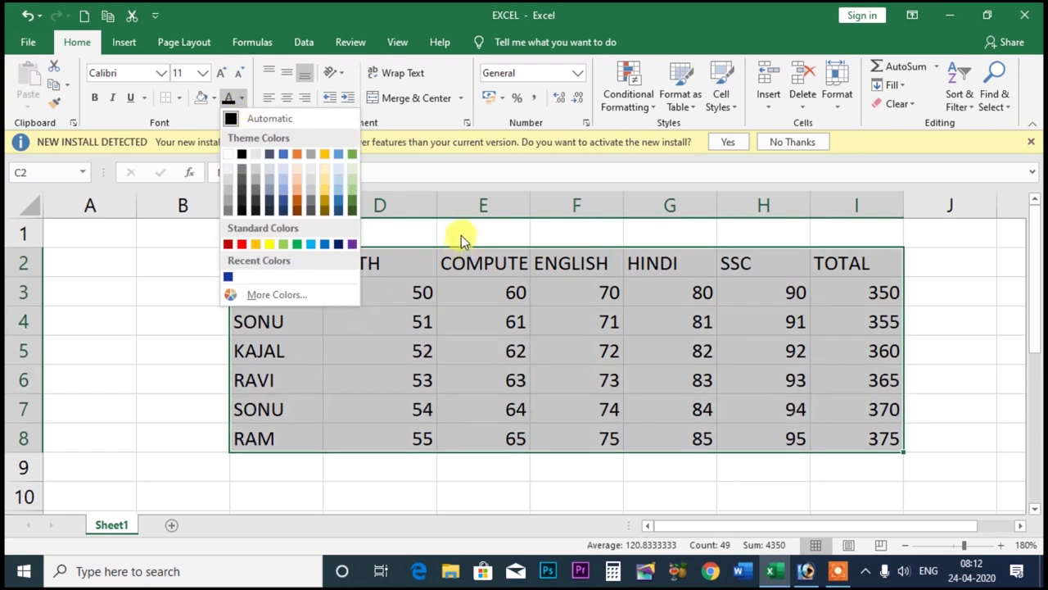
click(281, 246)
drag(272, 264, 849, 444)
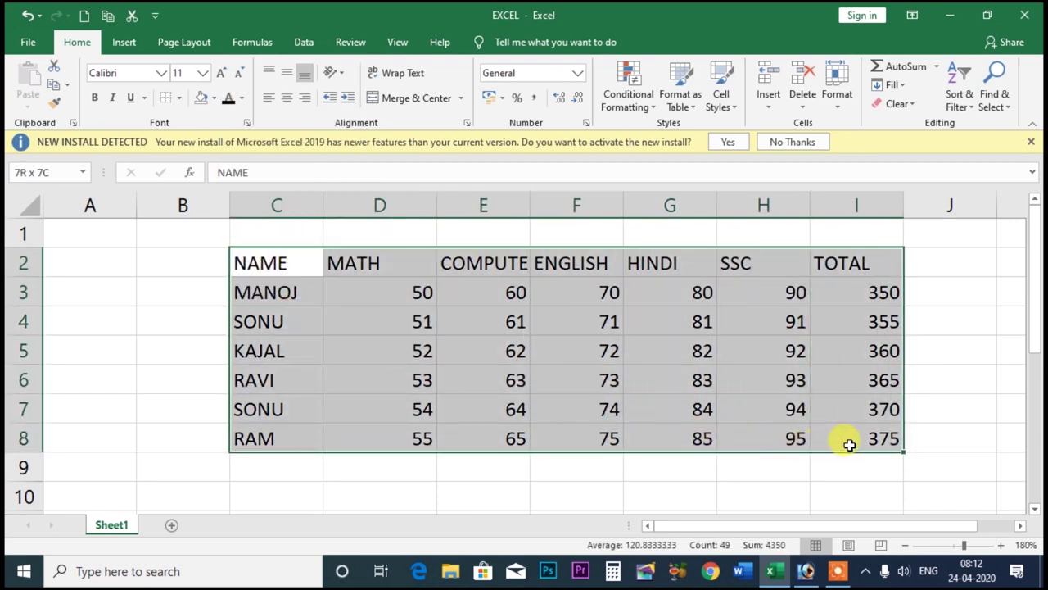
click(246, 123)
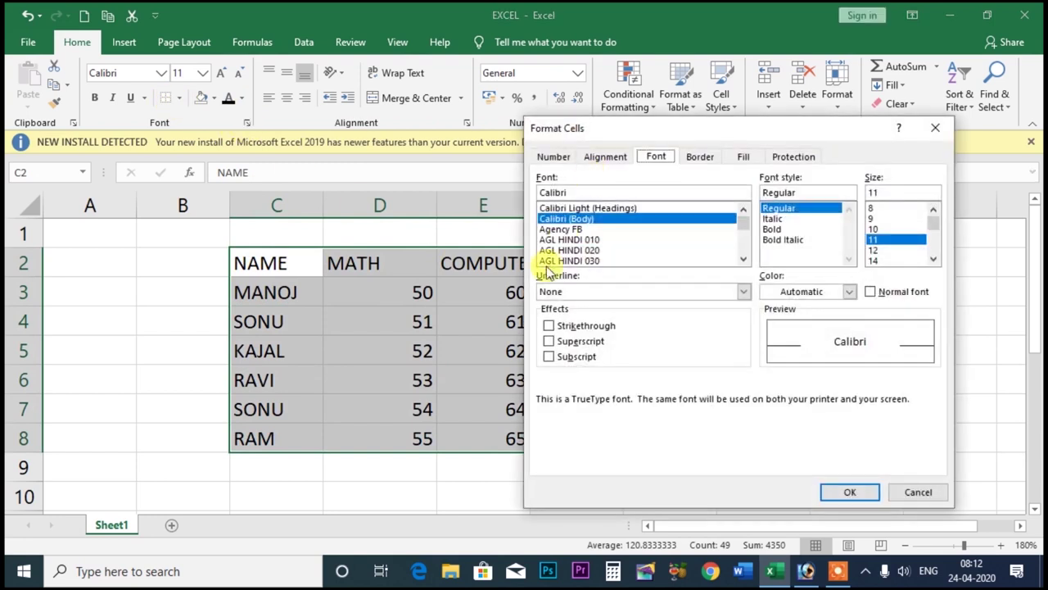
click(561, 228)
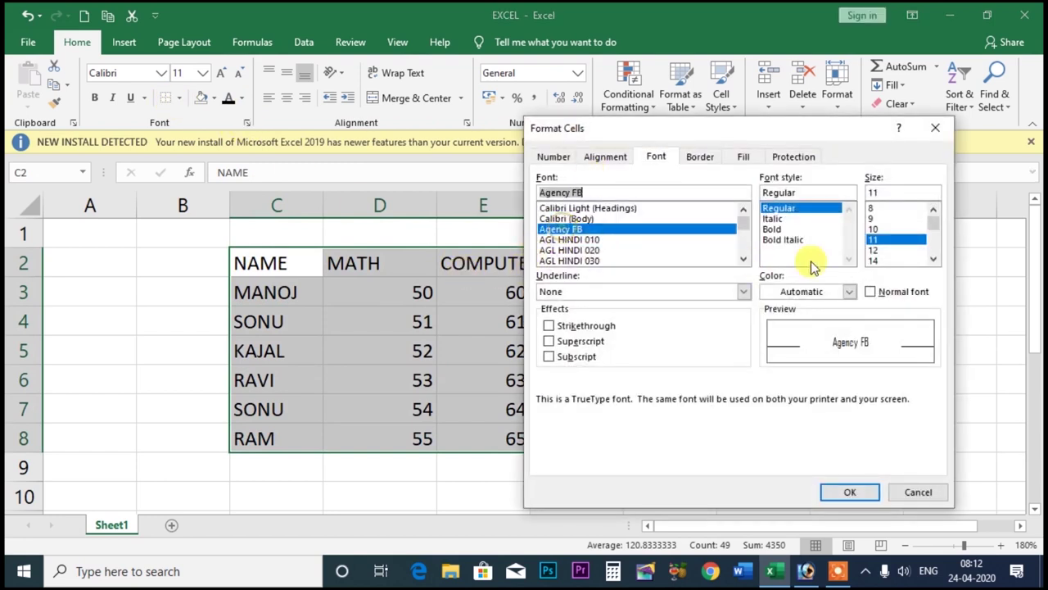
mouse_move(743, 220)
mouse_down()
mouse_move(744, 235)
mouse_move(744, 210)
mouse_up()
scroll(620, 234, down, 6)
scroll(674, 227, up, 3)
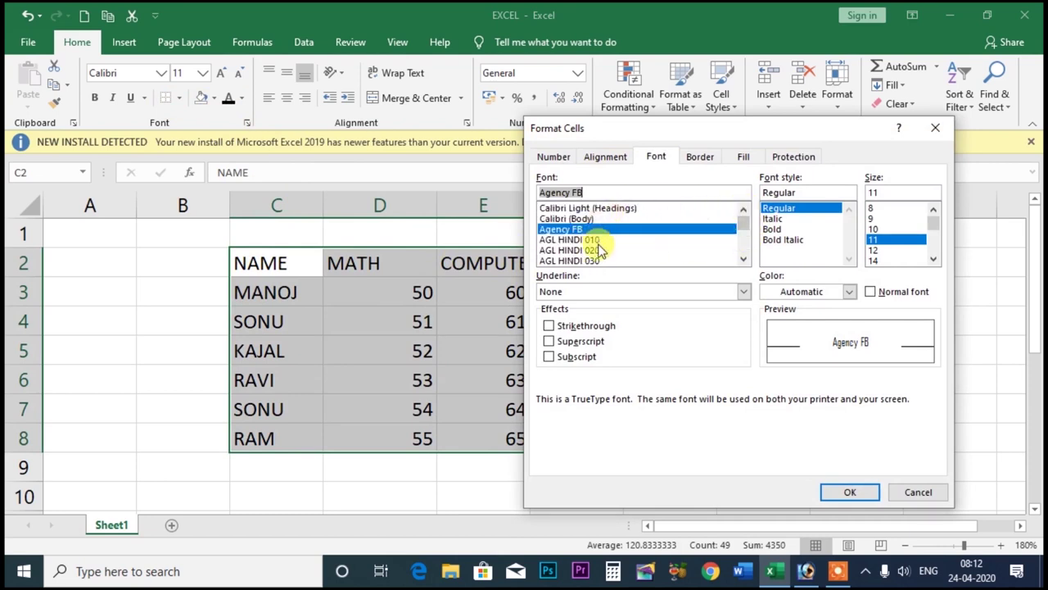
scroll(597, 240, down, 1)
scroll(655, 259, down, 3)
click(560, 219)
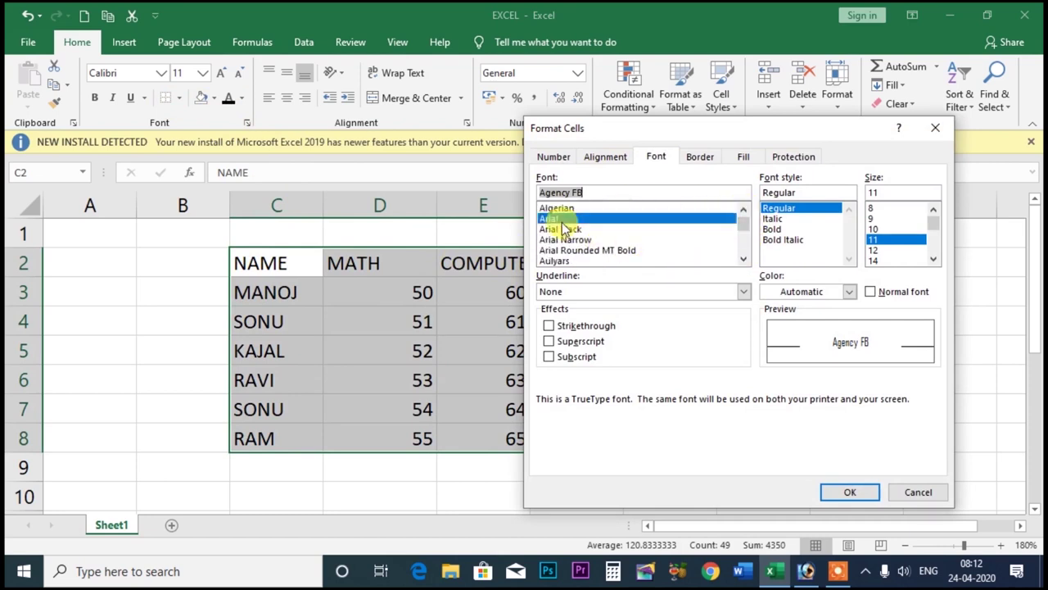
click(559, 157)
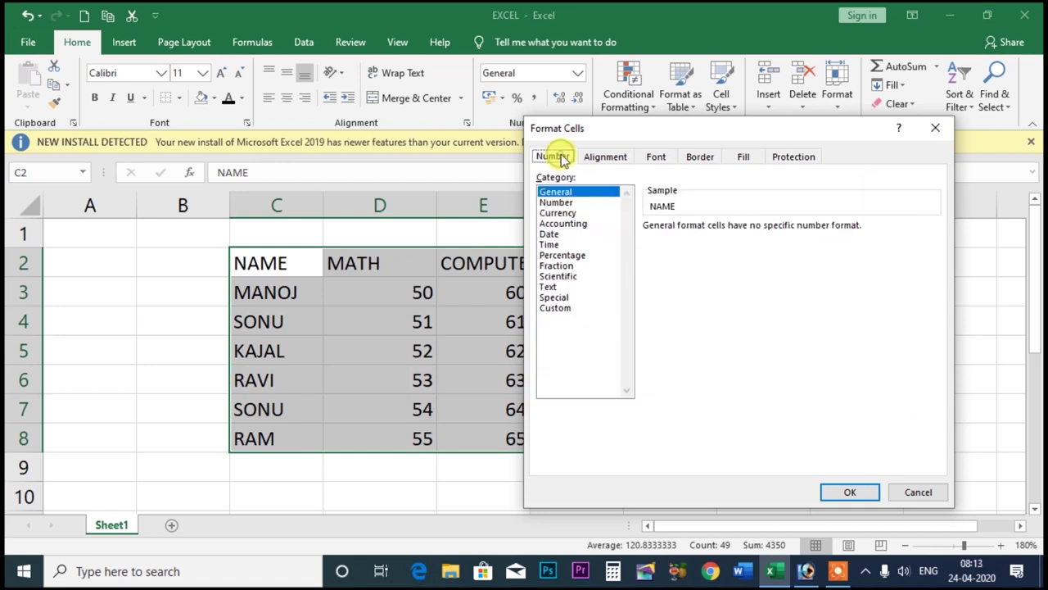
click(605, 157)
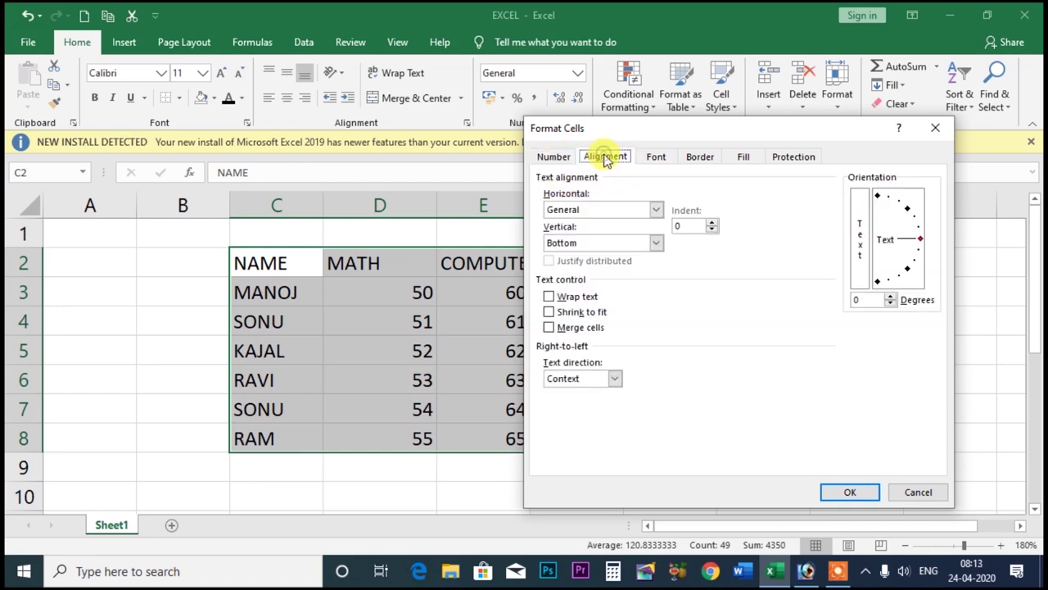
click(553, 156)
click(557, 202)
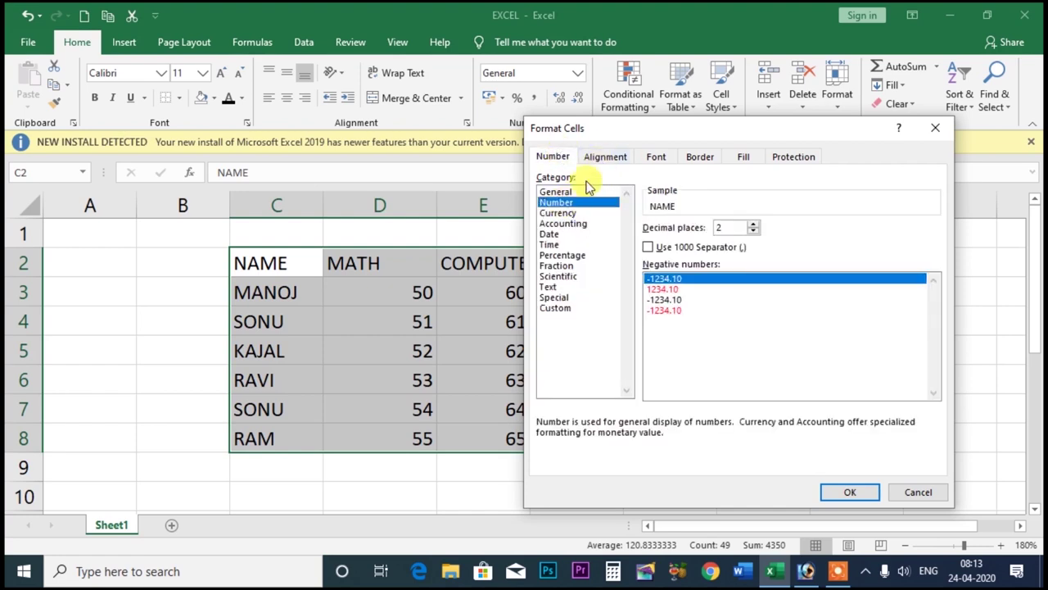
click(565, 192)
click(659, 162)
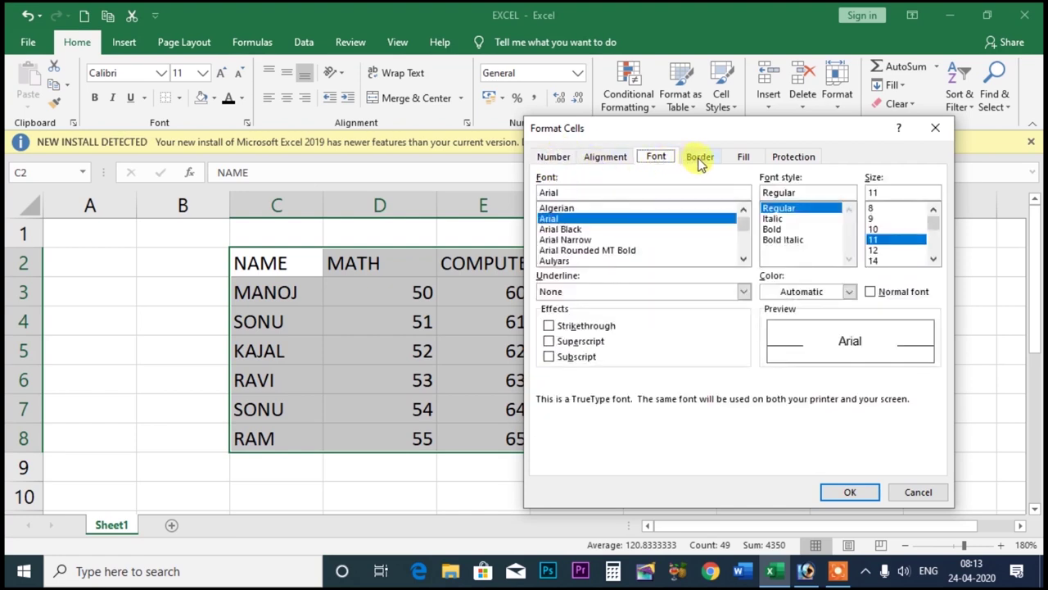
click(699, 161)
click(742, 158)
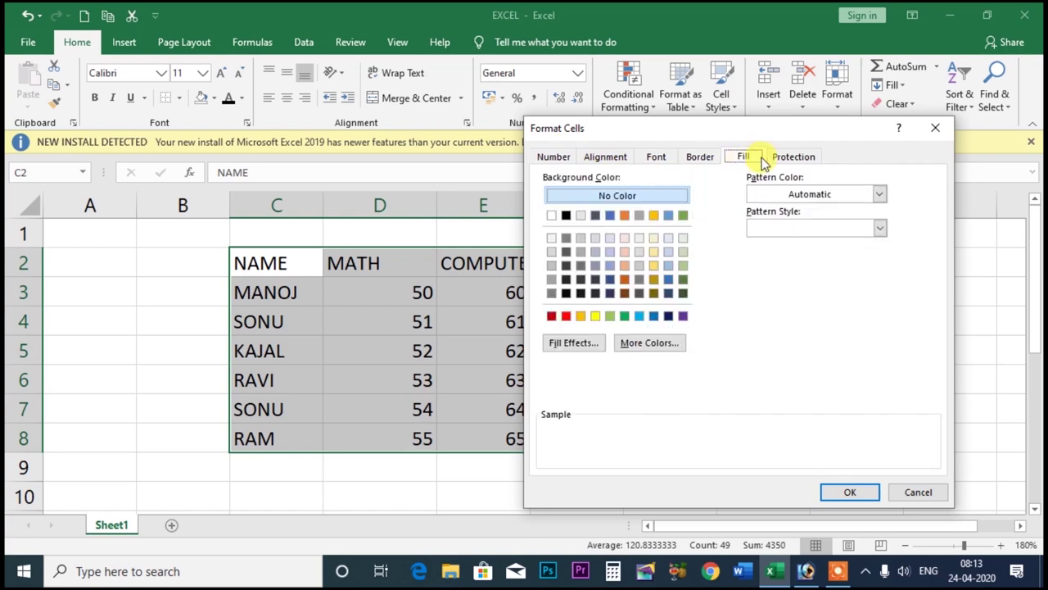
click(935, 128)
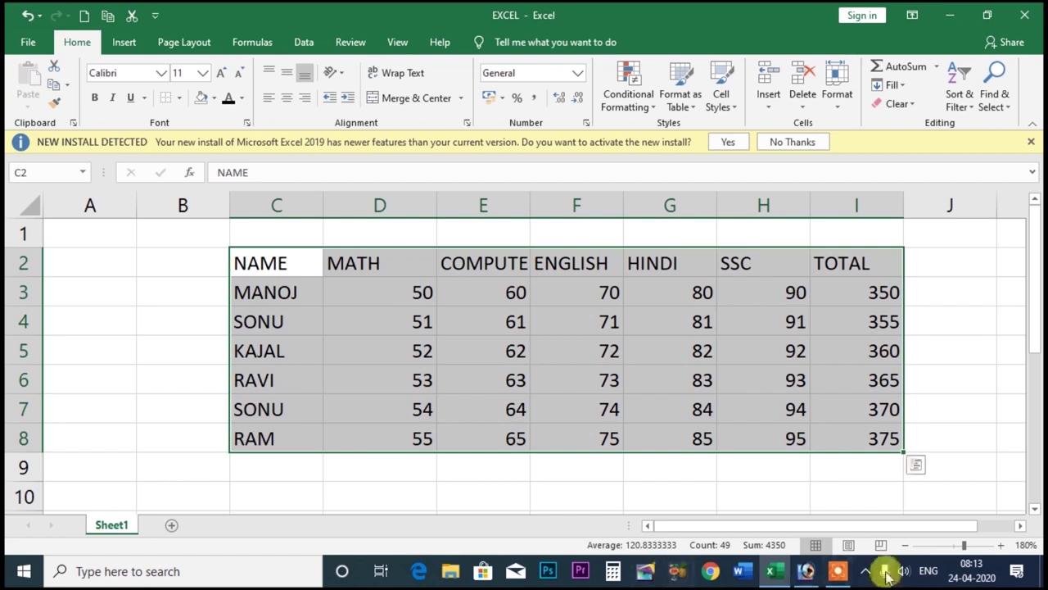
click(837, 570)
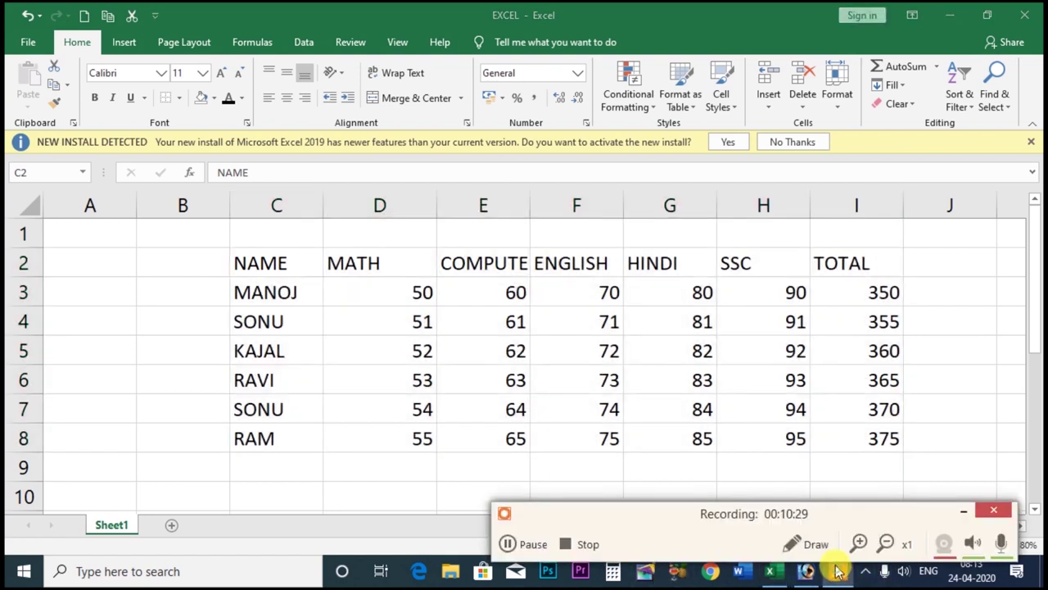
click(586, 544)
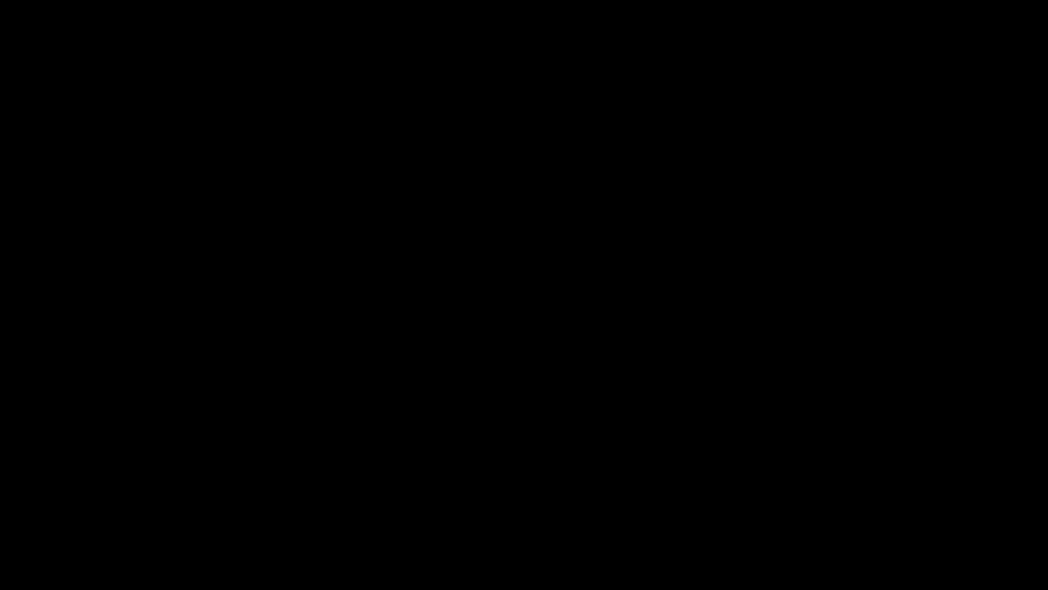